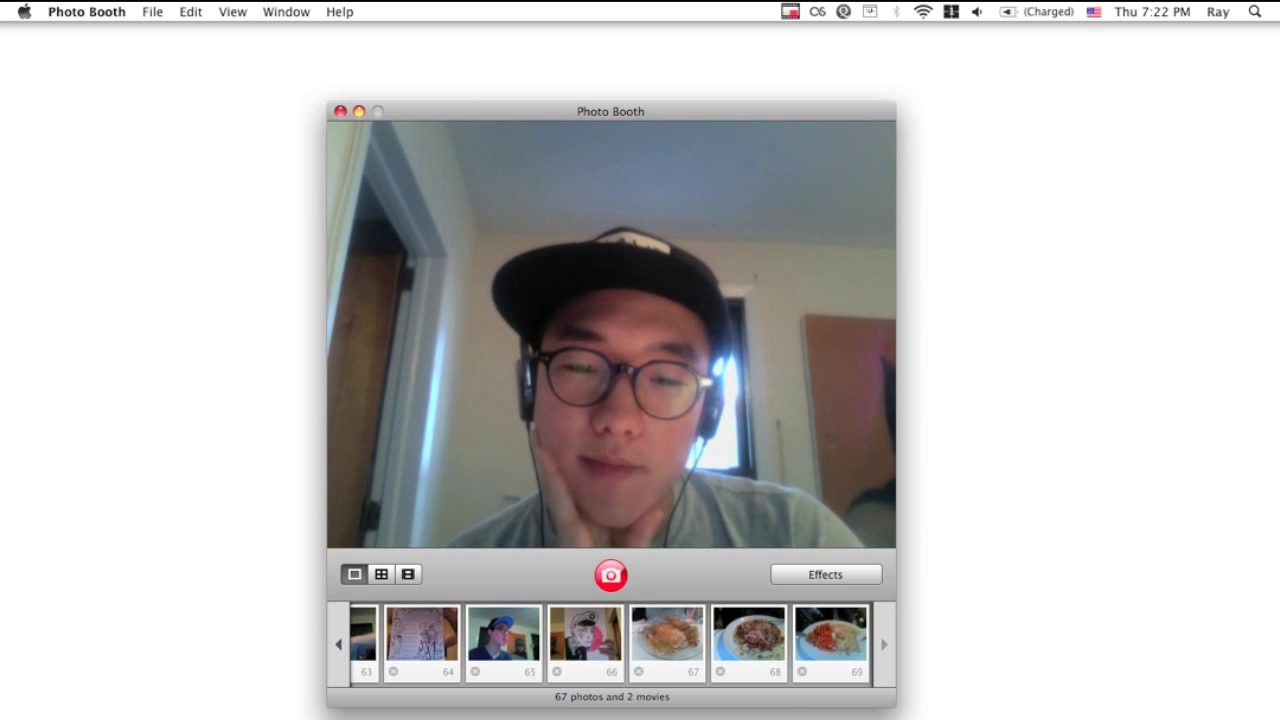
Step: Switch to Chrome and look through the Lowdtown YouTube channel page, from the featured video down to the profile and comments
{"action": "left_click", "coordinate": [718, 718]}
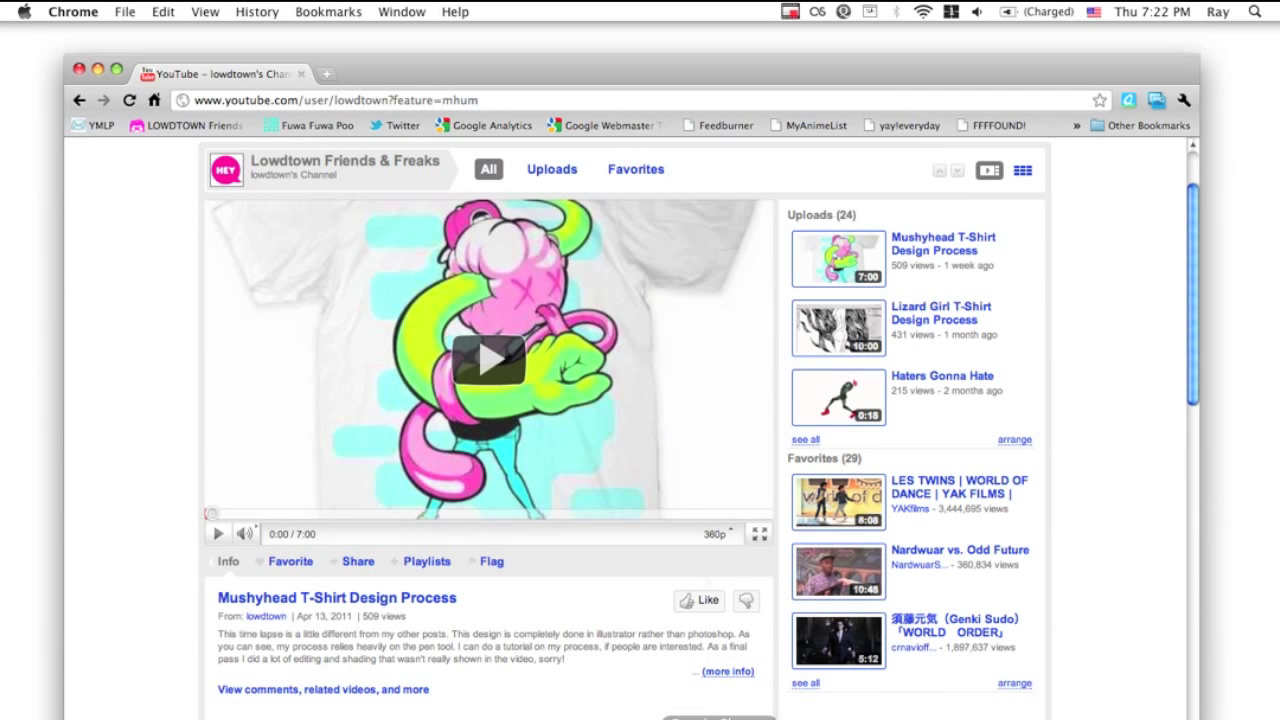
{"action": "scroll", "coordinate": [667, 600], "scroll_direction": "up", "scroll_amount": 1}
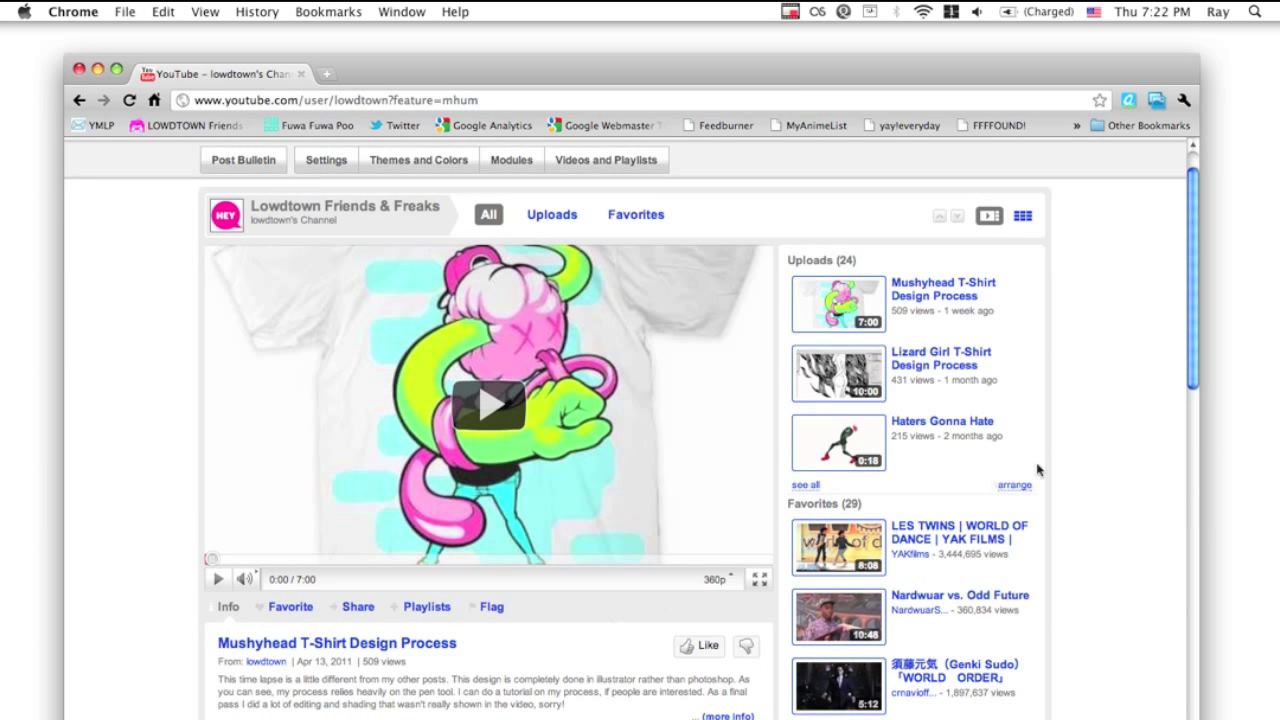
{"action": "scroll", "coordinate": [1010, 432], "scroll_direction": "up", "scroll_amount": 1}
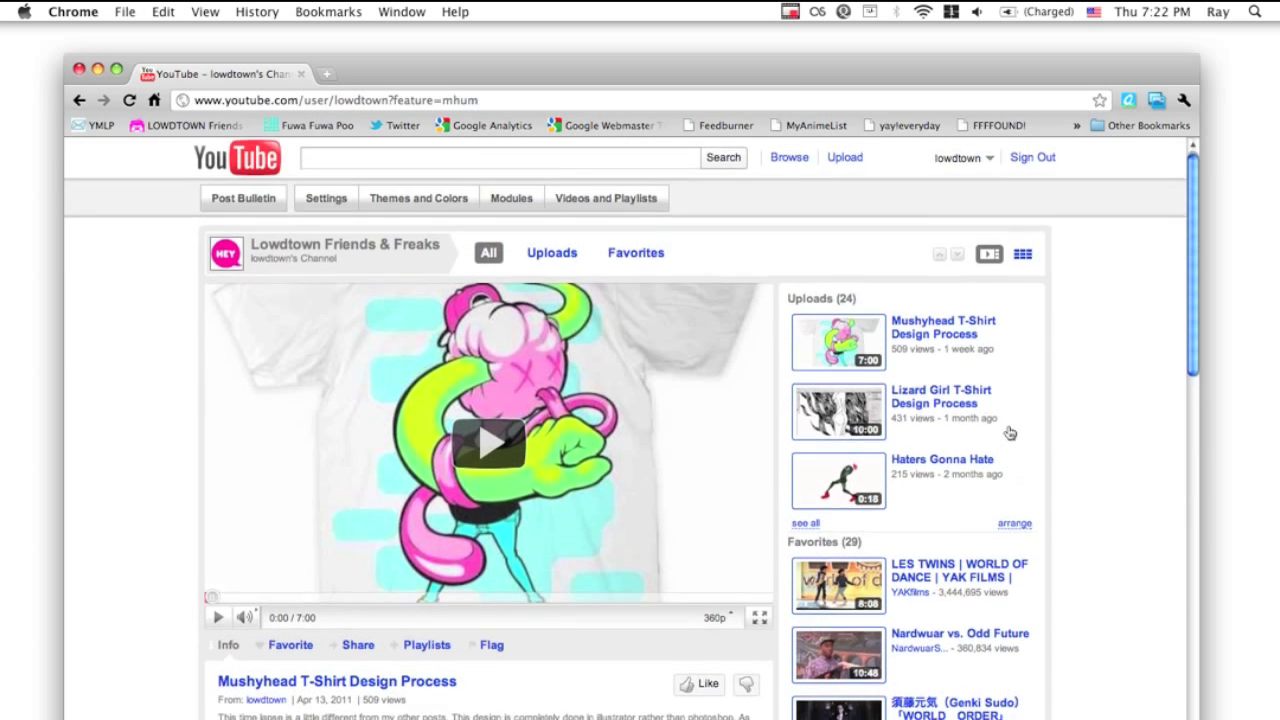
{"action": "scroll", "coordinate": [1010, 432], "scroll_direction": "down", "scroll_amount": 1}
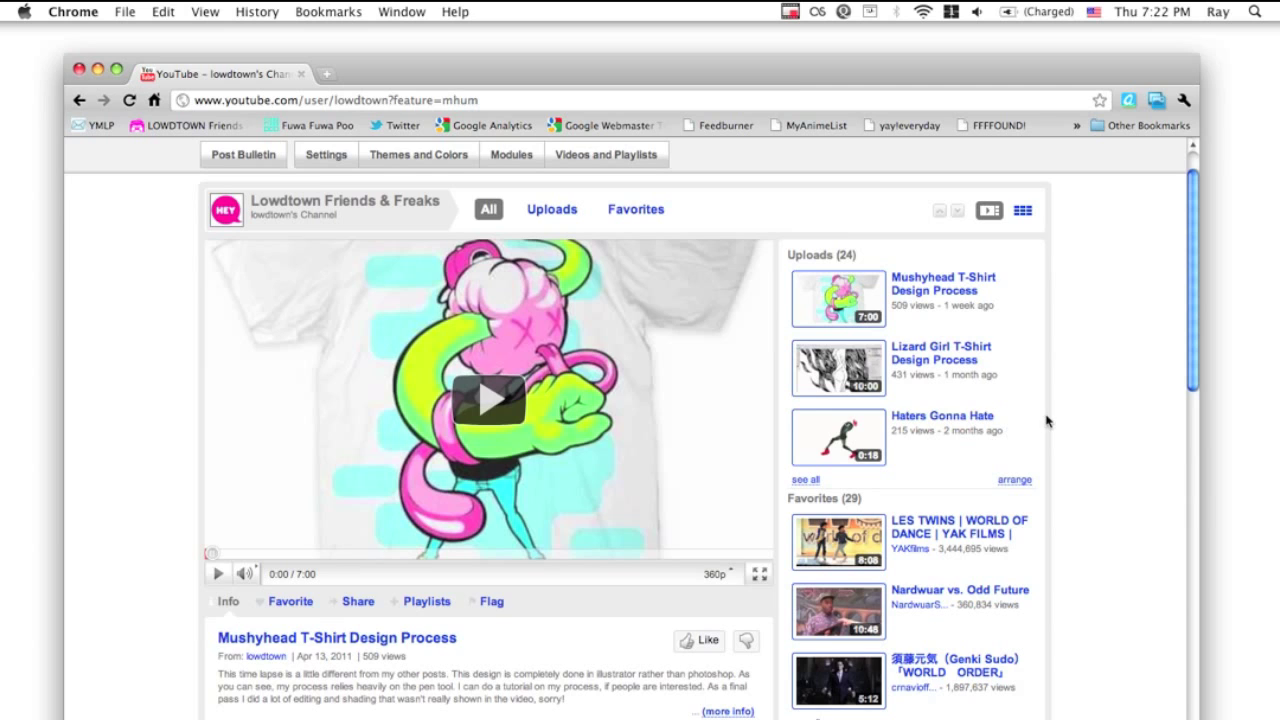
{"action": "scroll", "coordinate": [1048, 421], "scroll_direction": "down", "scroll_amount": 5}
{"action": "scroll", "coordinate": [1048, 421], "scroll_direction": "up", "scroll_amount": 6}
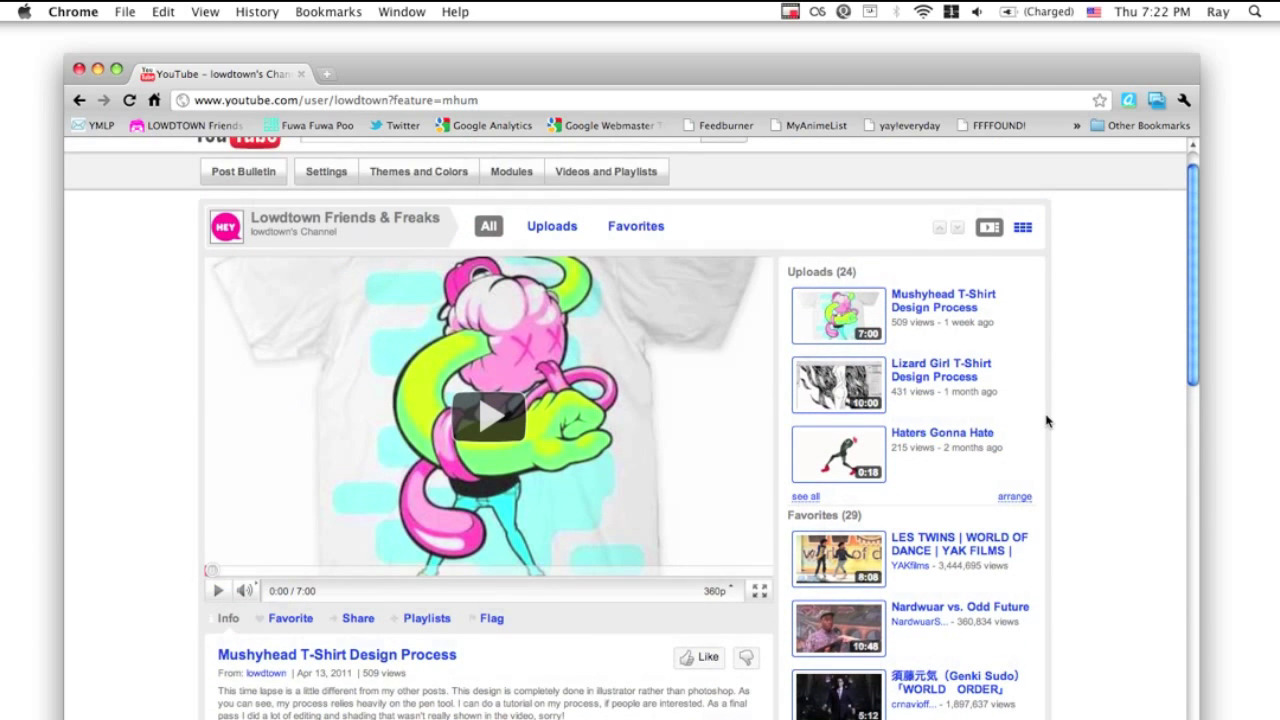
{"action": "scroll", "coordinate": [1047, 421], "scroll_direction": "down", "scroll_amount": 10}
{"action": "left_click", "coordinate": [763, 717]}
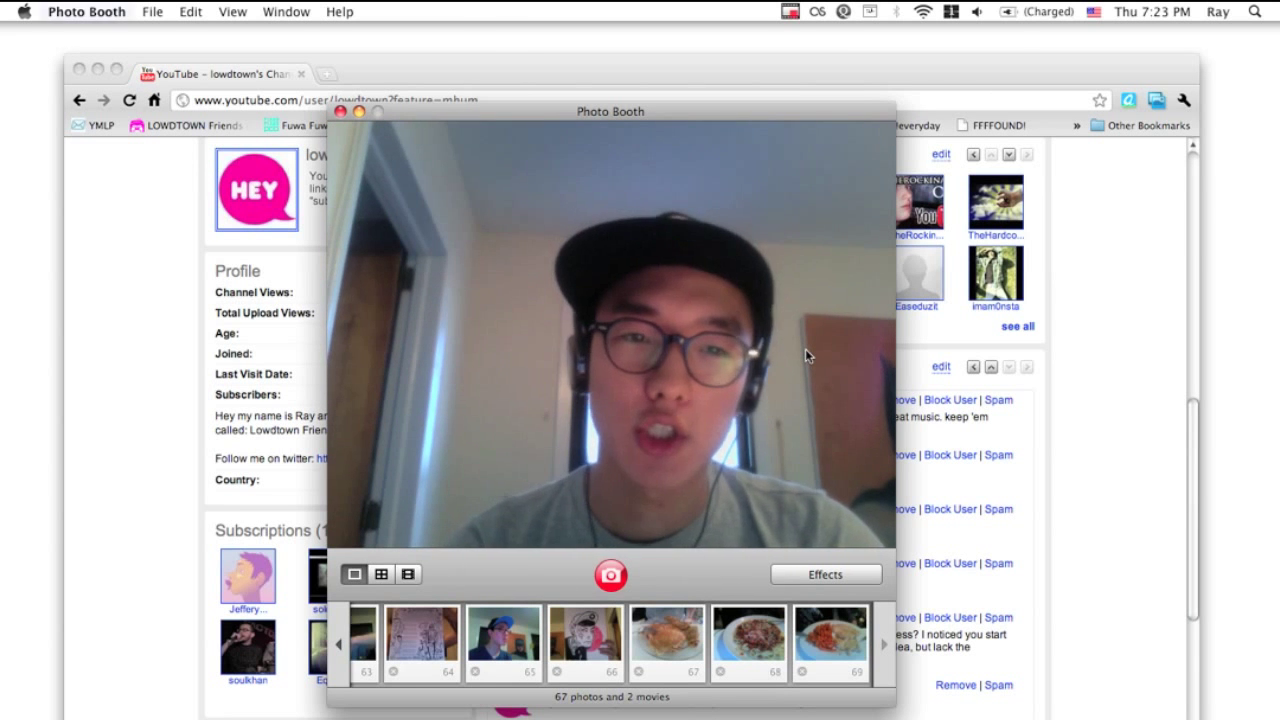
Step: Switch to Illustrator and look over the mirrored face sketch in cyclops.ai
{"action": "key", "text": "super+Tab"}
{"action": "scroll", "coordinate": [1086, 404], "scroll_direction": "up", "scroll_amount": 5}
{"action": "scroll", "coordinate": [1086, 404], "scroll_direction": "down", "scroll_amount": 10}
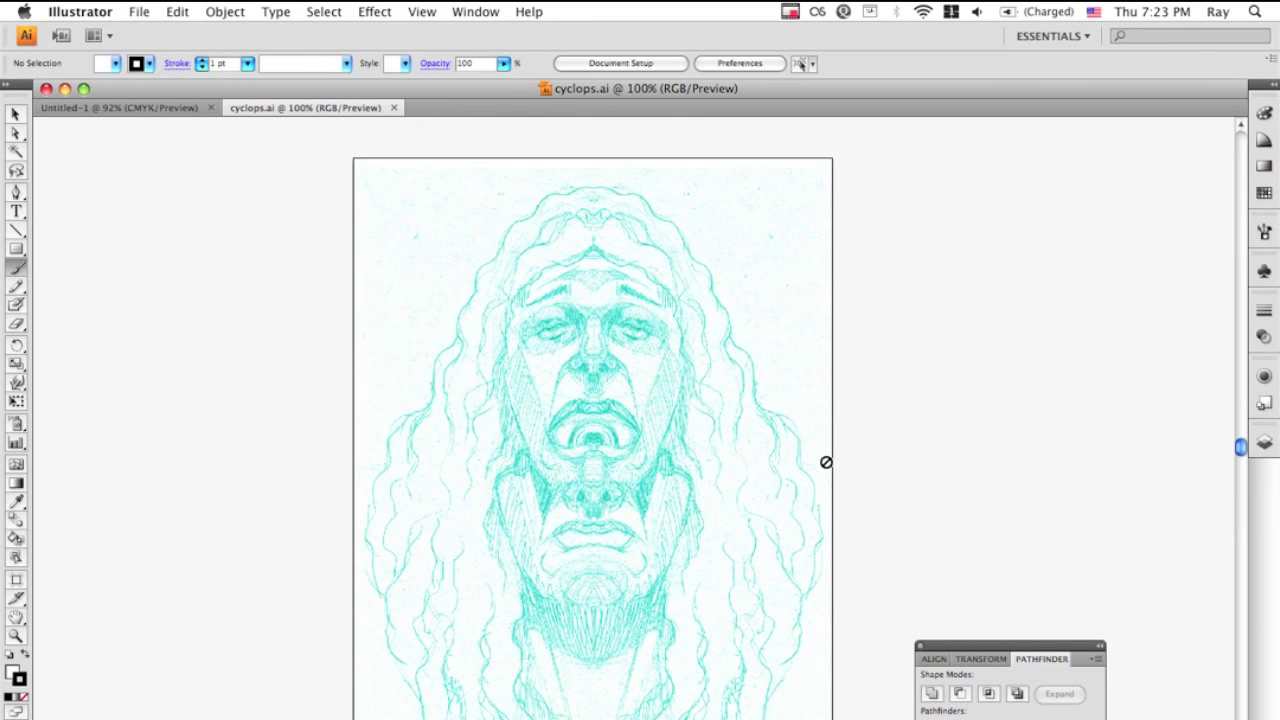
{"action": "scroll", "coordinate": [826, 462], "scroll_direction": "down", "scroll_amount": 3}
{"action": "scroll", "coordinate": [826, 462], "scroll_direction": "up", "scroll_amount": 3}
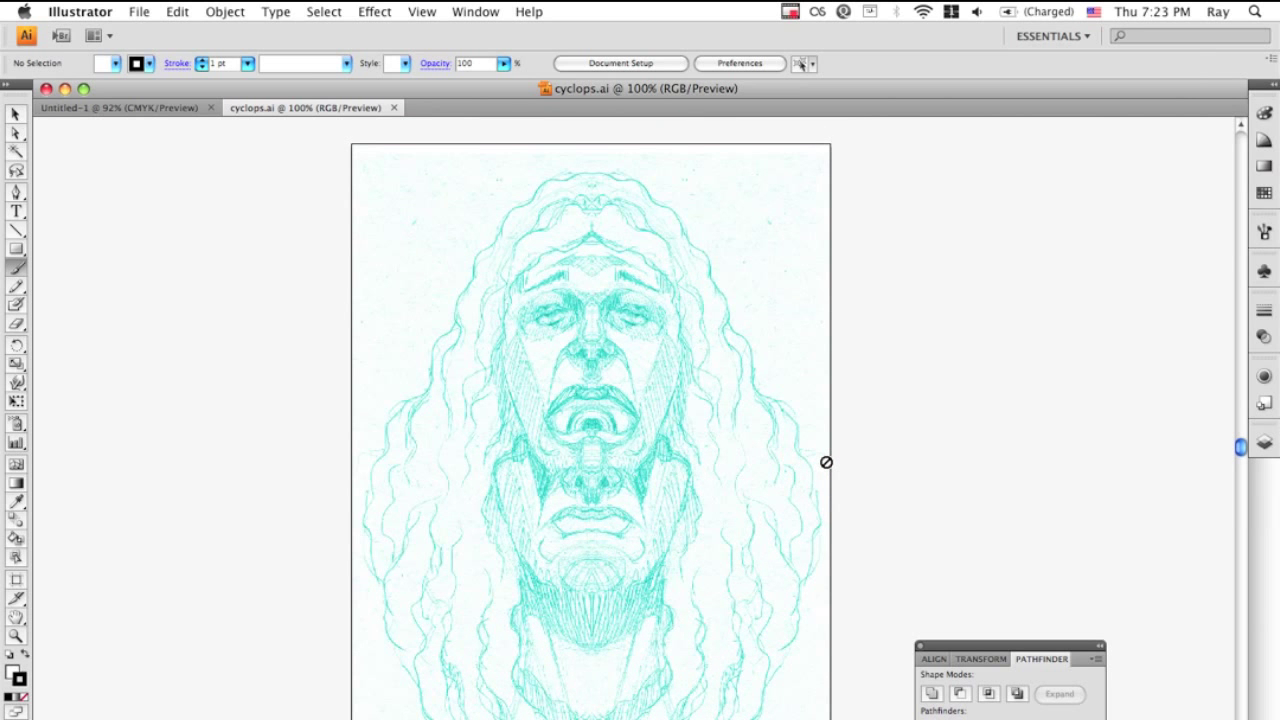
{"action": "scroll", "coordinate": [826, 462], "scroll_direction": "down", "scroll_amount": 3}
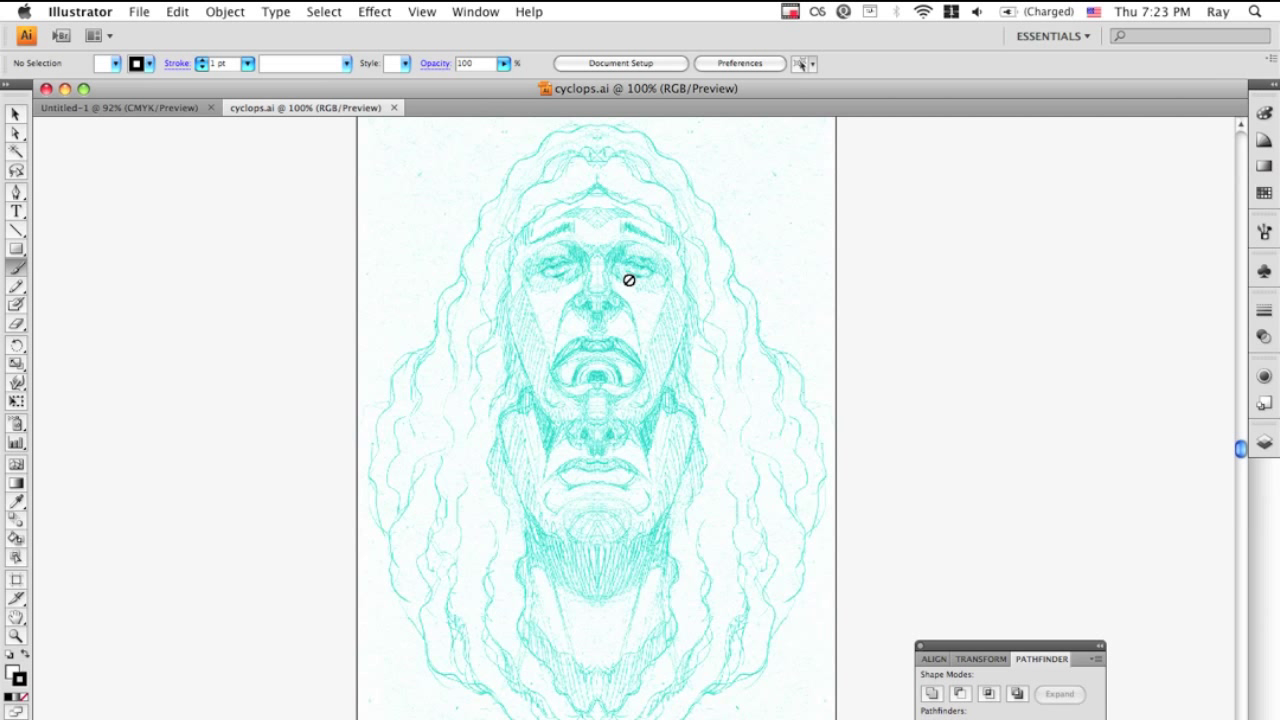
{"action": "scroll", "coordinate": [629, 280], "scroll_direction": "up", "scroll_amount": 1}
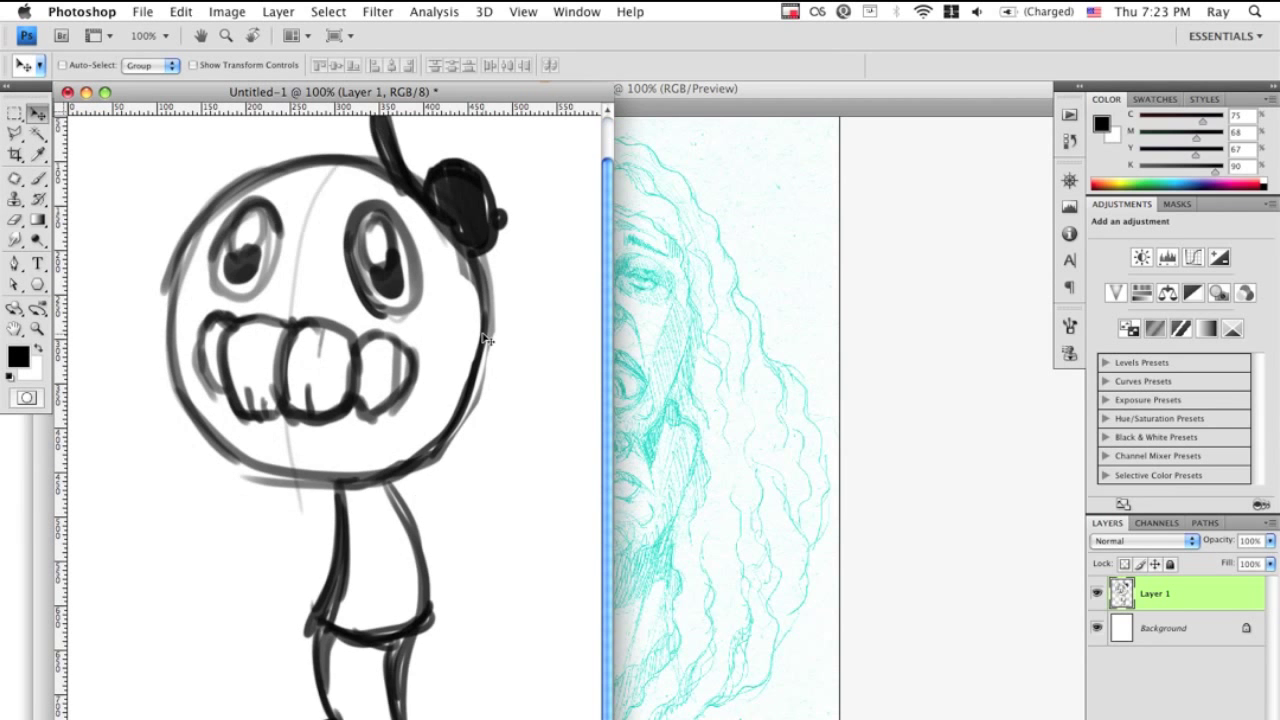
Step: Zoom the character sketch in Photoshop out to 66.7% and reposition its document window over the cyclops drawing
{"action": "scroll", "coordinate": [482, 338], "scroll_direction": "down", "scroll_amount": 1}
{"action": "key", "text": "super+minus"}
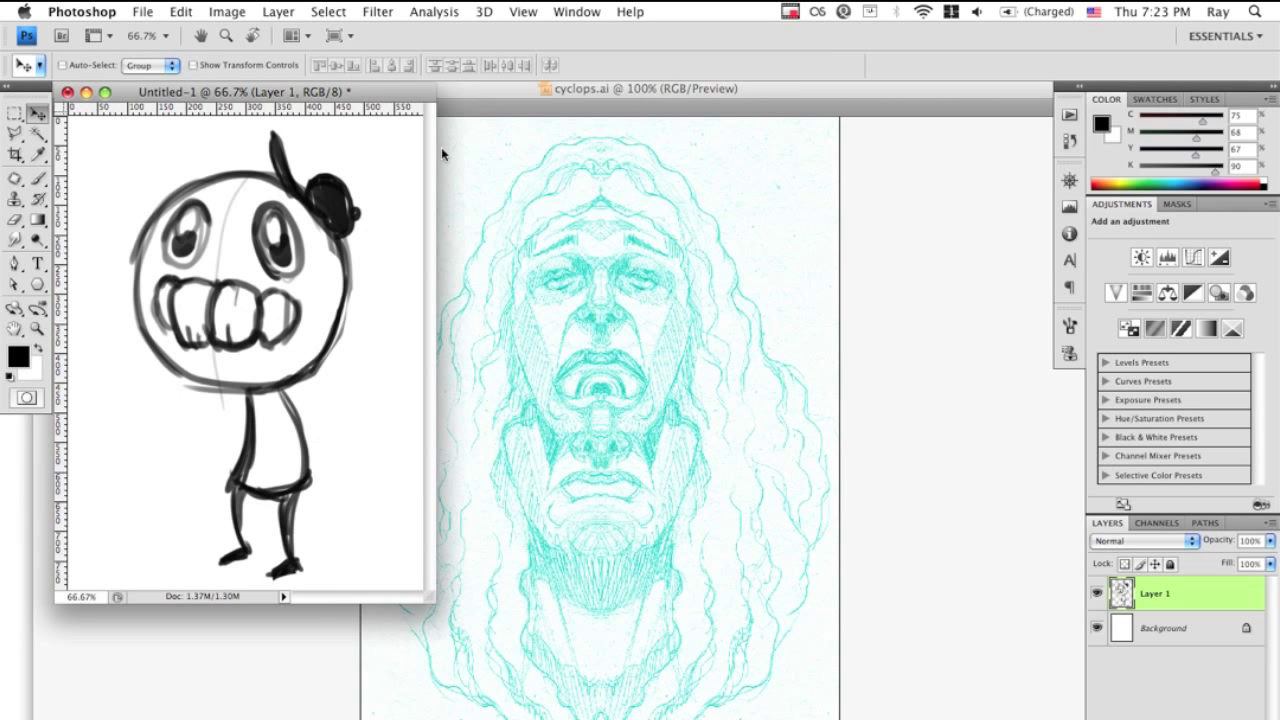
{"action": "left_click_drag", "start_coordinate": [388, 100], "coordinate": [465, 175]}
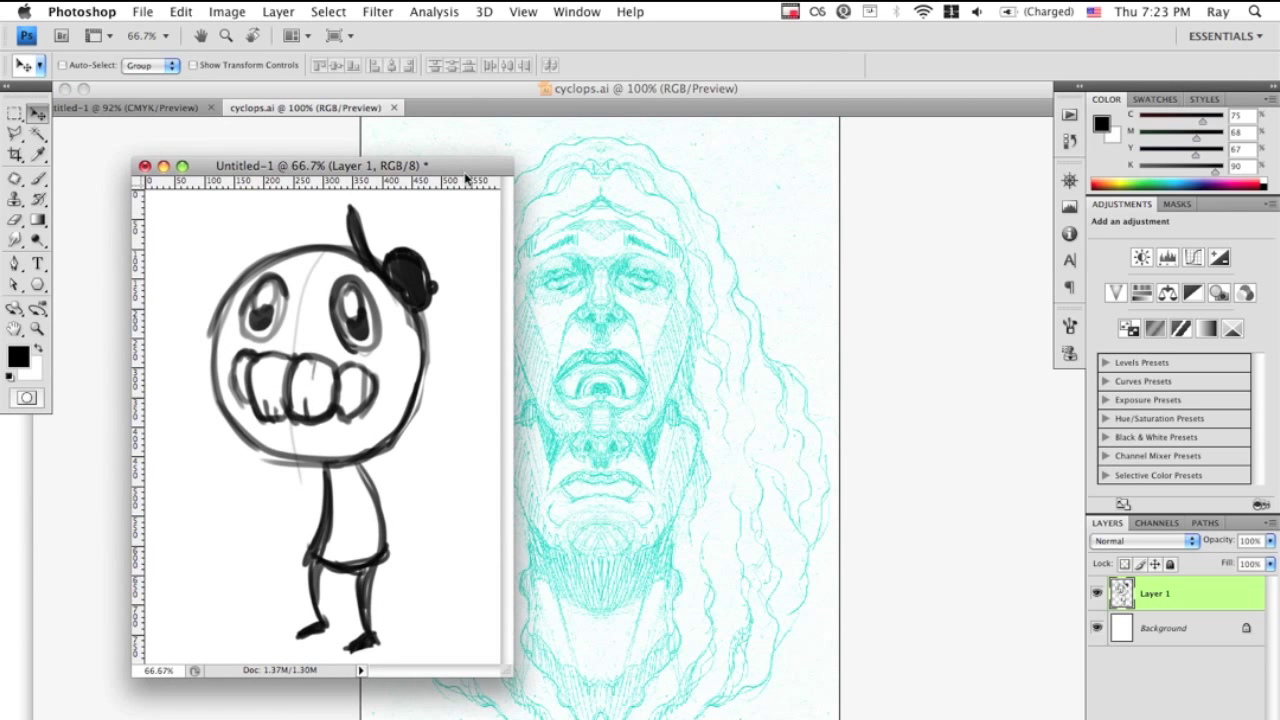
{"action": "left_click", "coordinate": [651, 248]}
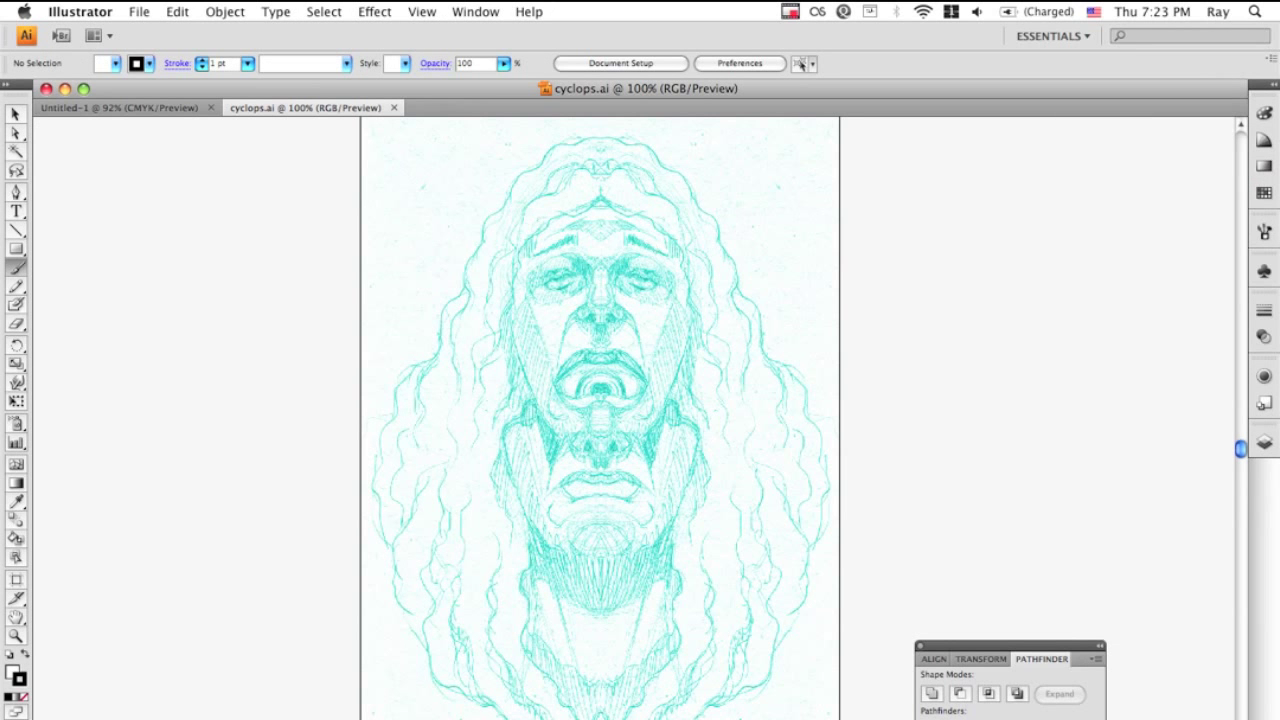
Step: Colorize the sketch on Layer 1 light cyan with Hue/Saturation, using hue 192 and raised saturation and lightness
{"action": "left_click", "coordinate": [852, 718]}
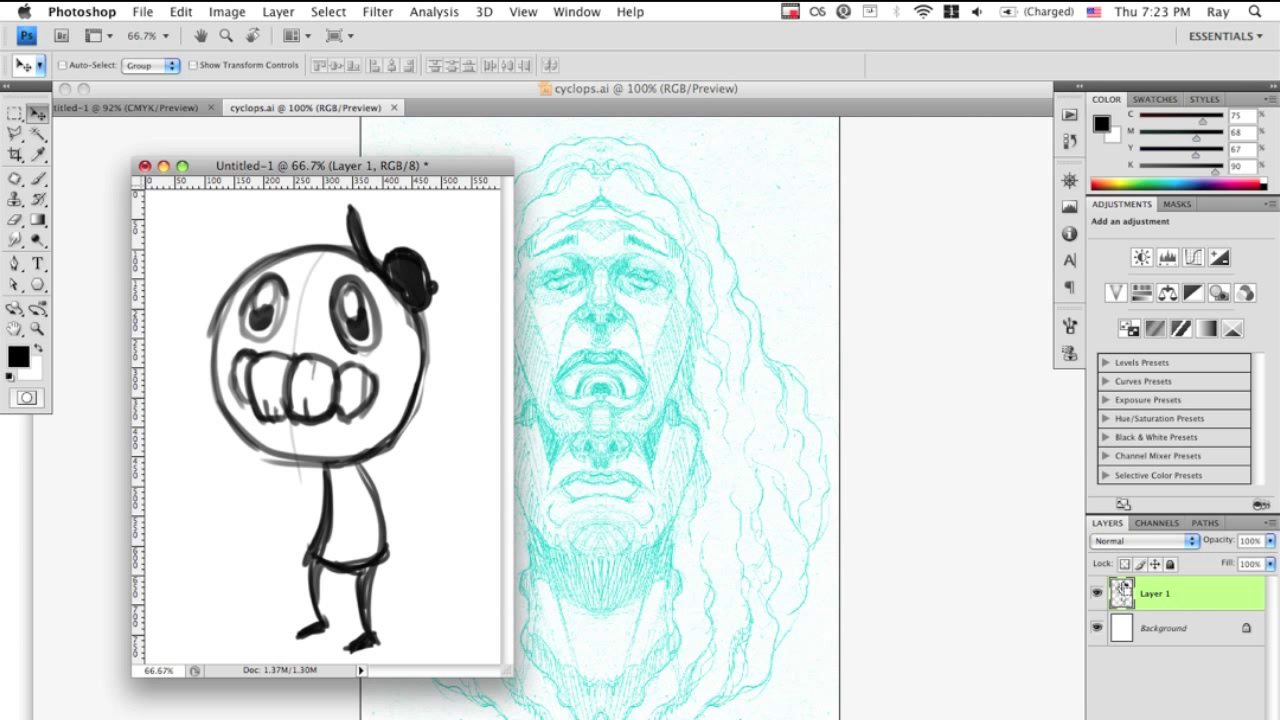
{"action": "key", "text": "super+u"}
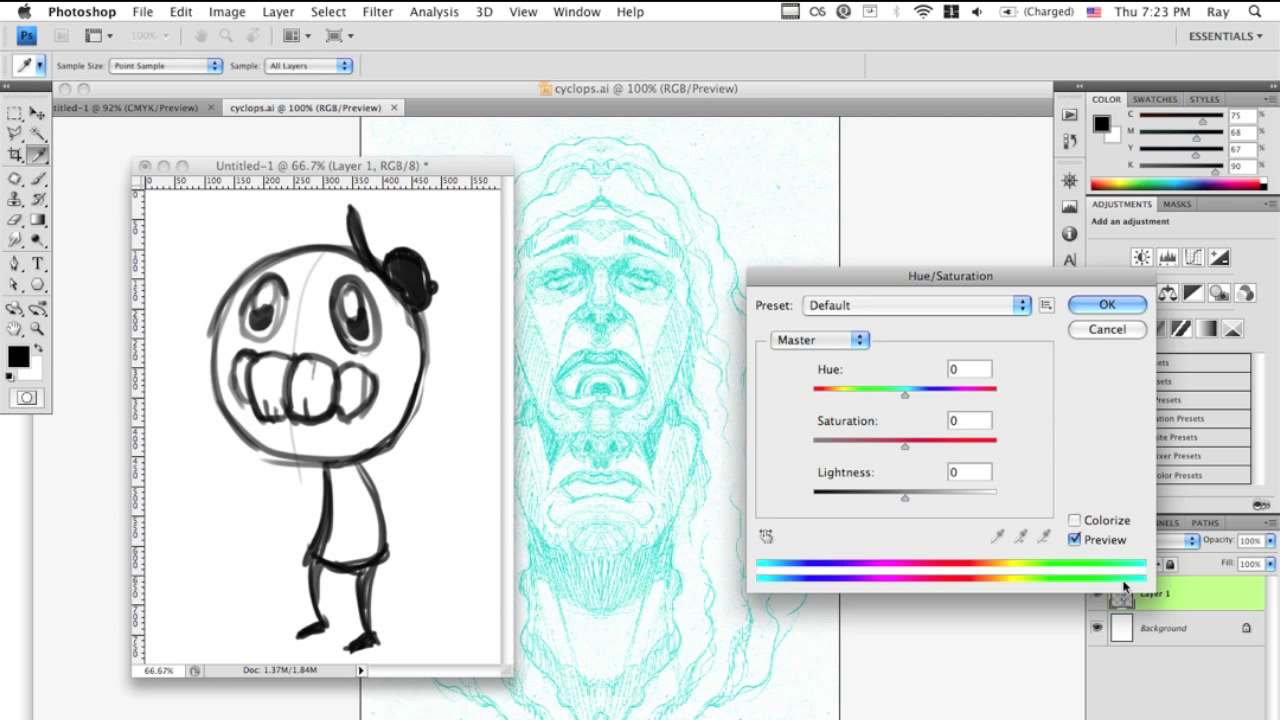
{"action": "left_click", "coordinate": [1101, 518]}
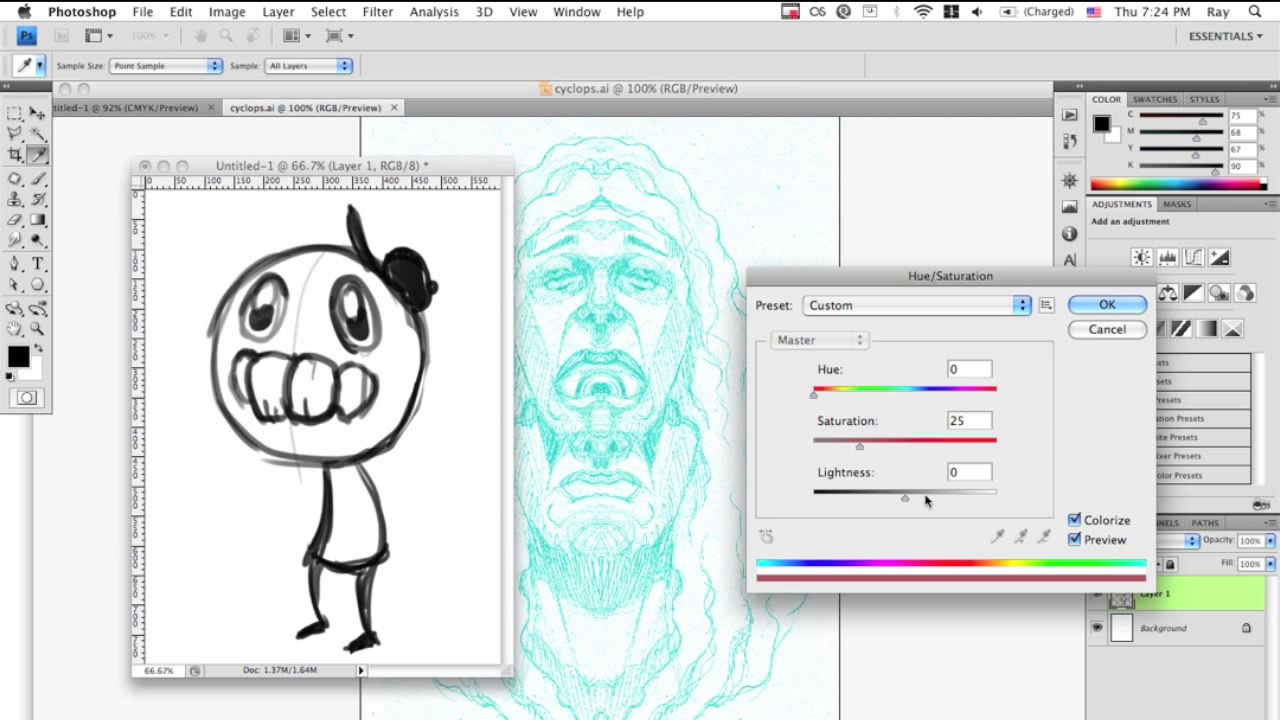
{"action": "left_click_drag", "start_coordinate": [905, 497], "coordinate": [940, 503]}
{"action": "left_click", "coordinate": [895, 444]}
{"action": "left_click", "coordinate": [893, 396]}
{"action": "left_click_drag", "start_coordinate": [895, 402], "coordinate": [916, 403]}
{"action": "left_click_drag", "start_coordinate": [837, 395], "coordinate": [911, 396]}
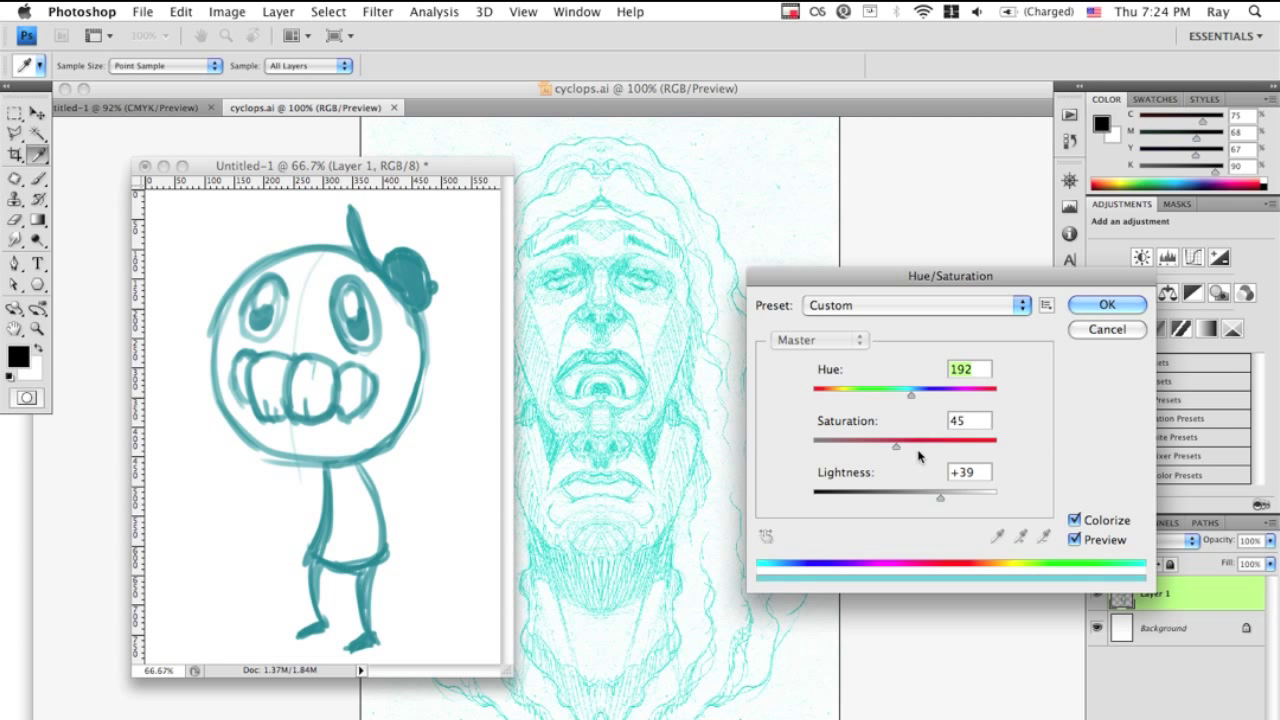
{"action": "left_click_drag", "start_coordinate": [922, 447], "coordinate": [929, 450]}
{"action": "left_click_drag", "start_coordinate": [941, 497], "coordinate": [961, 501]}
{"action": "key", "text": "Return"}
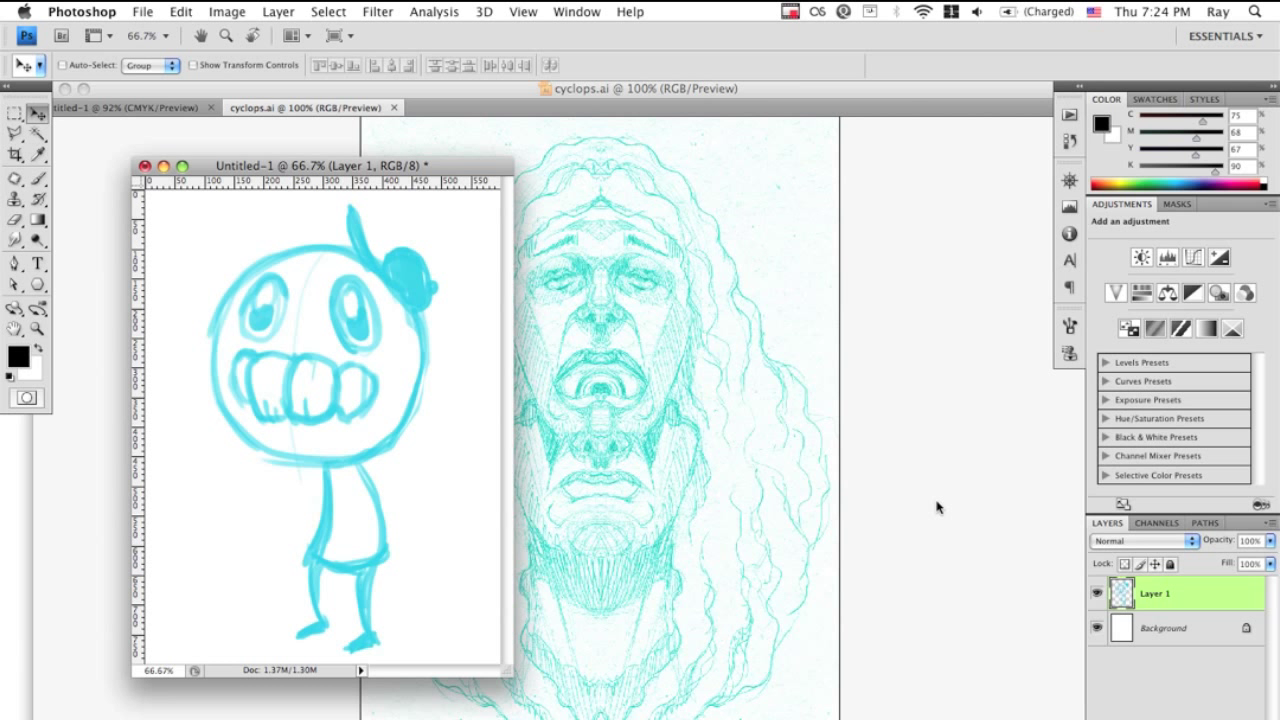
Step: Start saving the document and create a new folder named smallhatboy on the Desktop
{"action": "key", "text": "super+s"}
{"action": "scroll", "coordinate": [540, 255], "scroll_direction": "down", "scroll_amount": 5}
{"action": "left_click", "coordinate": [450, 304]}
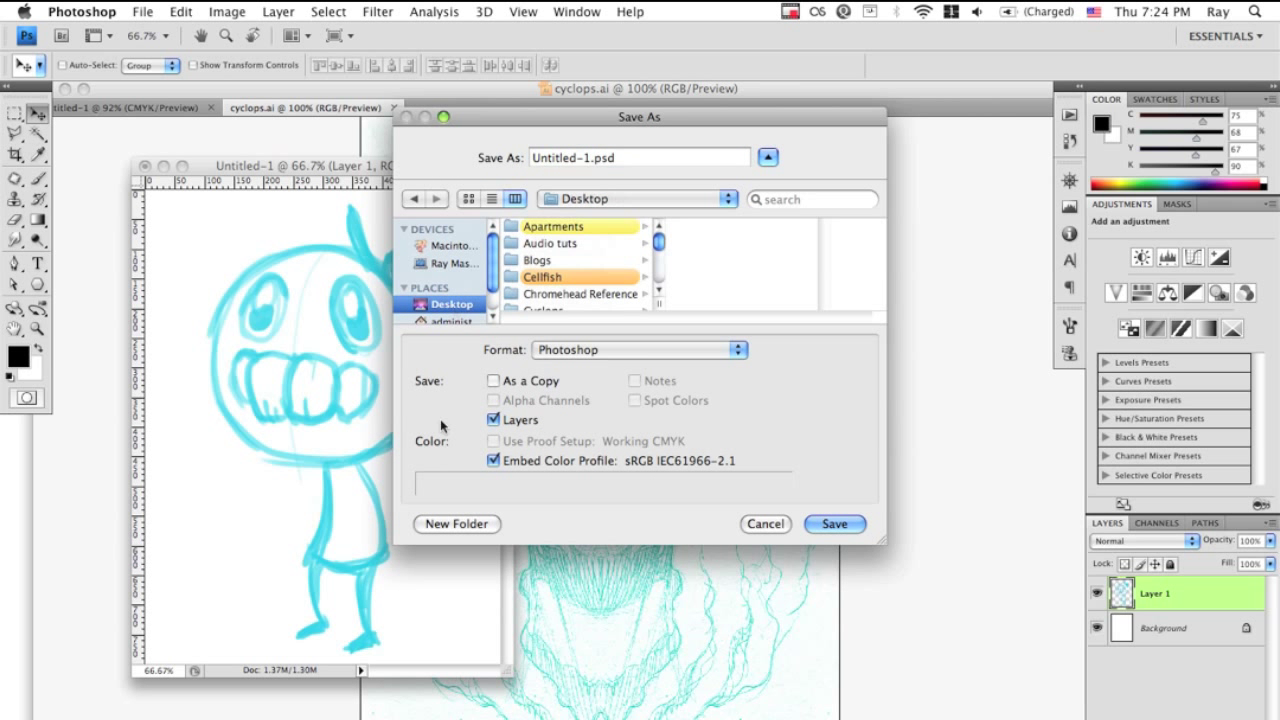
{"action": "left_click", "coordinate": [456, 523]}
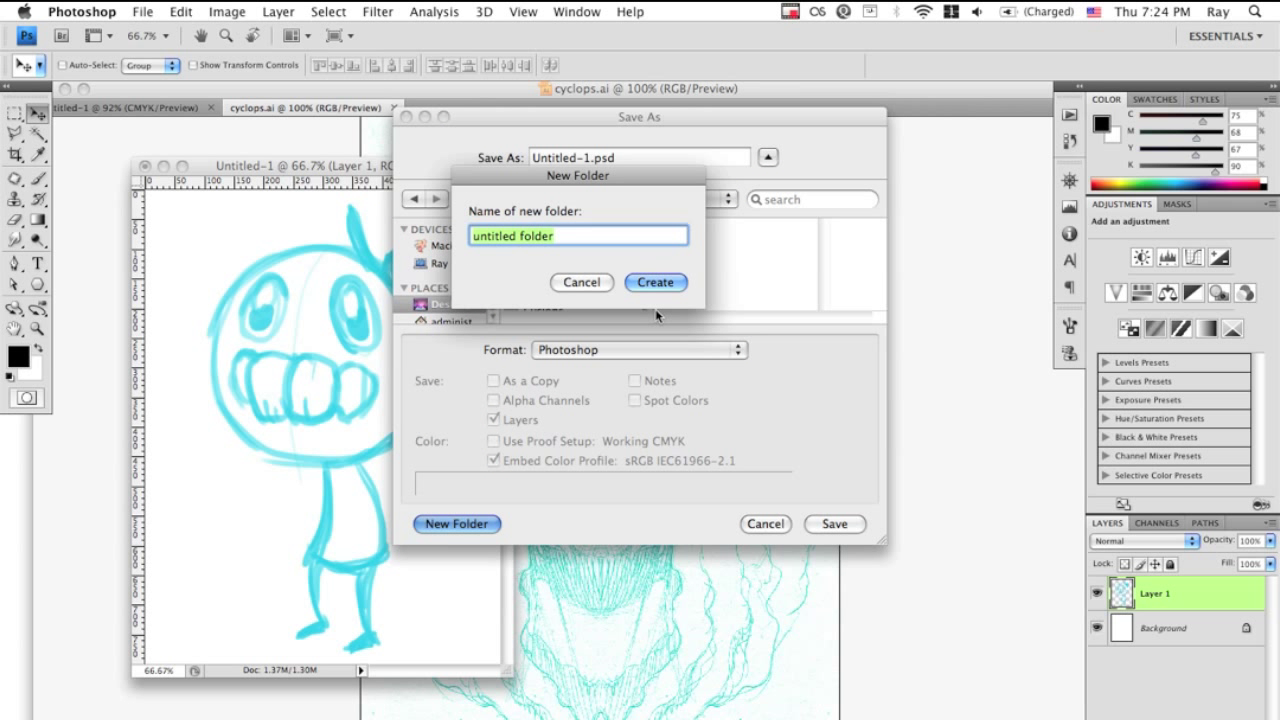
{"action": "type", "text": "bigfoot"}
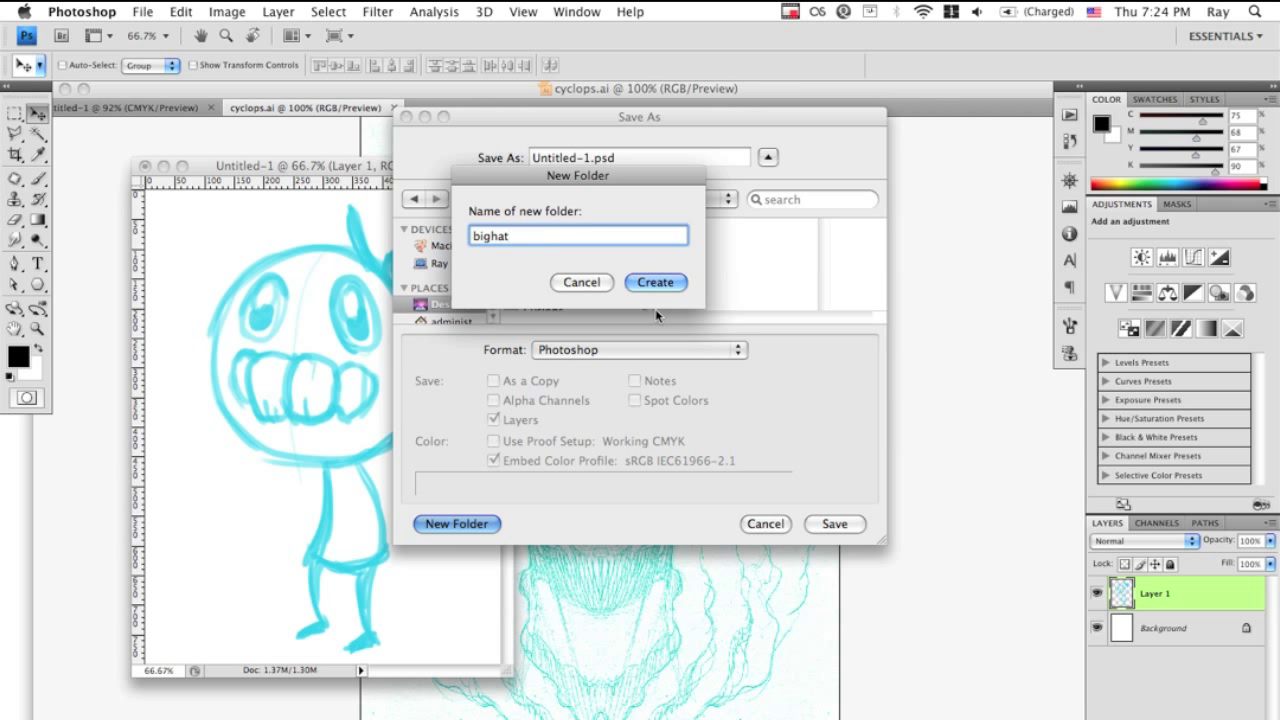
{"action": "key", "text": "super+a"}
{"action": "type", "text": "smallhatboy"}
{"action": "key", "text": "Return"}
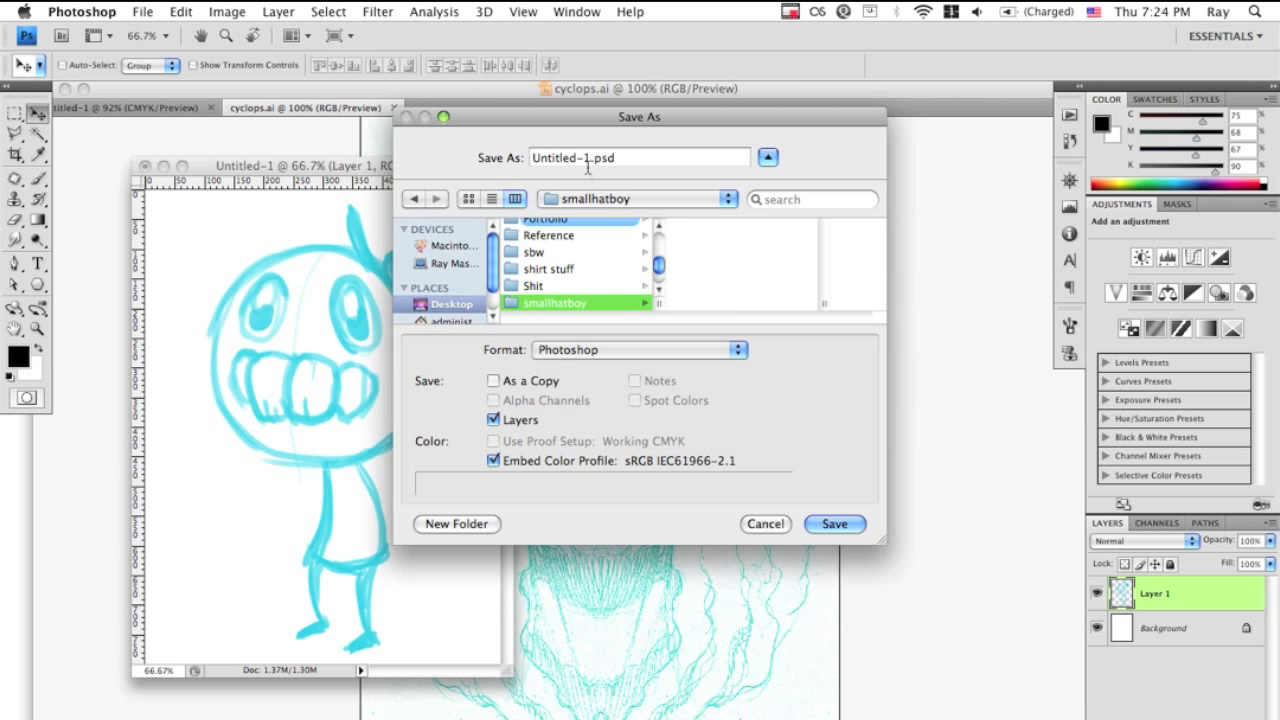
Step: Save the document as sketch.psd in the smallhatboy folder, accepting the format options
{"action": "type", "text": "cyclops"}
{"action": "key", "text": "Return"}
{"action": "key", "text": "Return"}
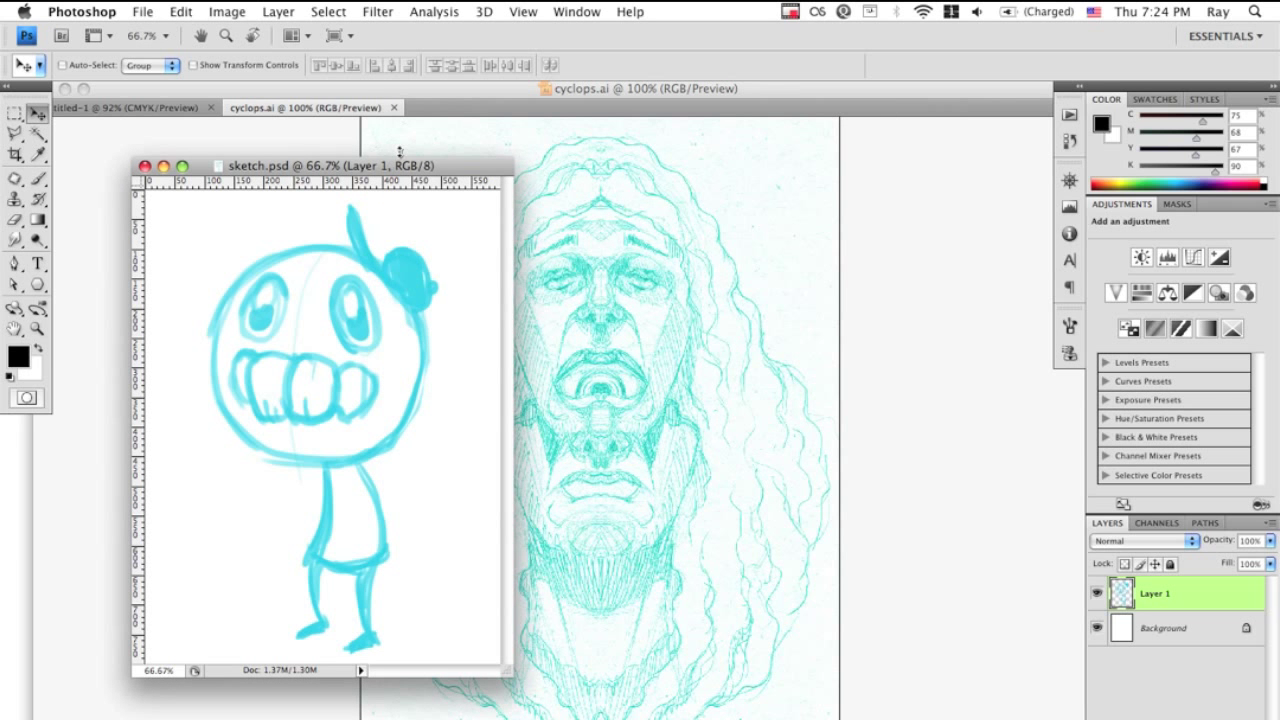
Step: Switch to the blank Untitled-1 document in Illustrator and start placing a file
{"action": "left_click", "coordinate": [426, 151]}
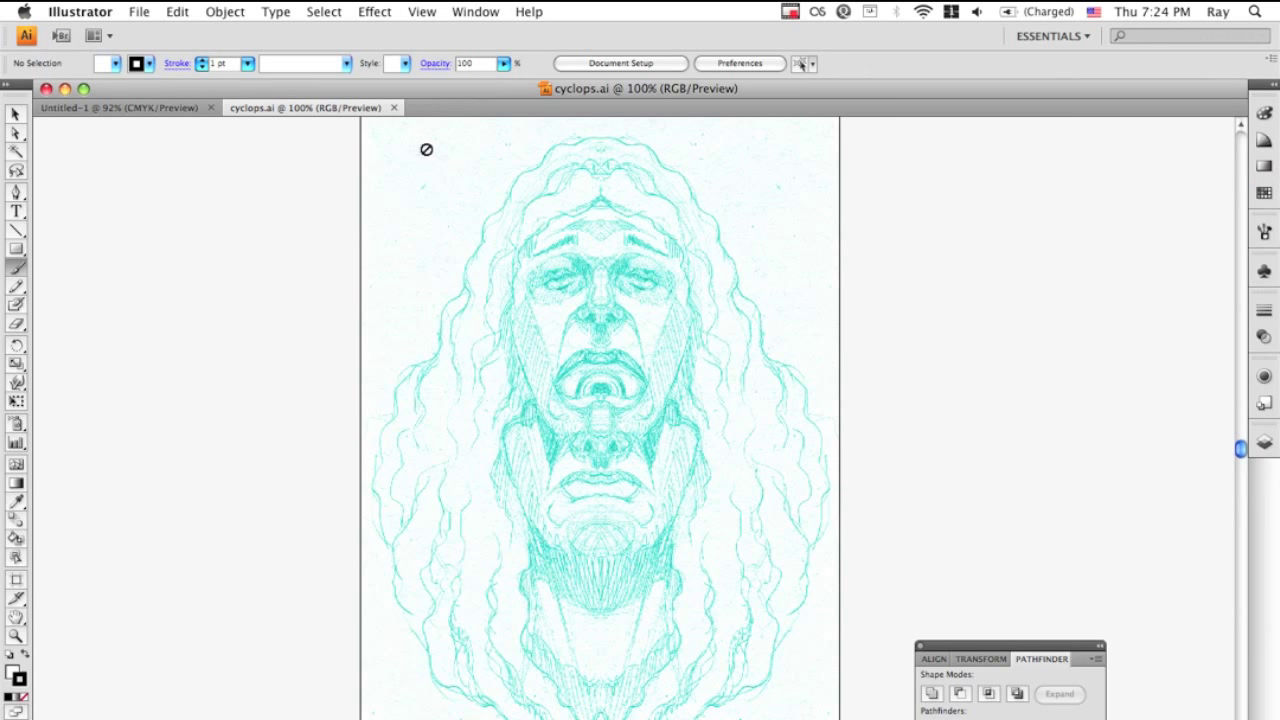
{"action": "left_click", "coordinate": [110, 108]}
{"action": "left_click", "coordinate": [140, 12]}
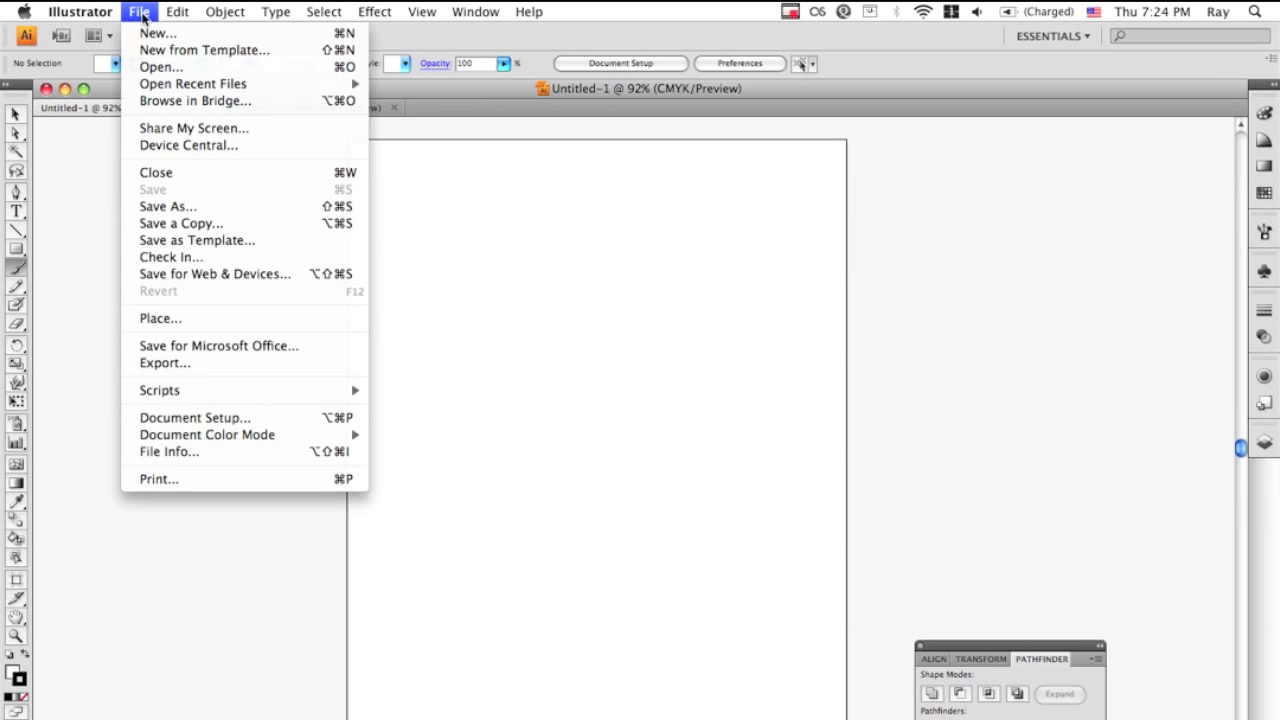
{"action": "left_click", "coordinate": [163, 318]}
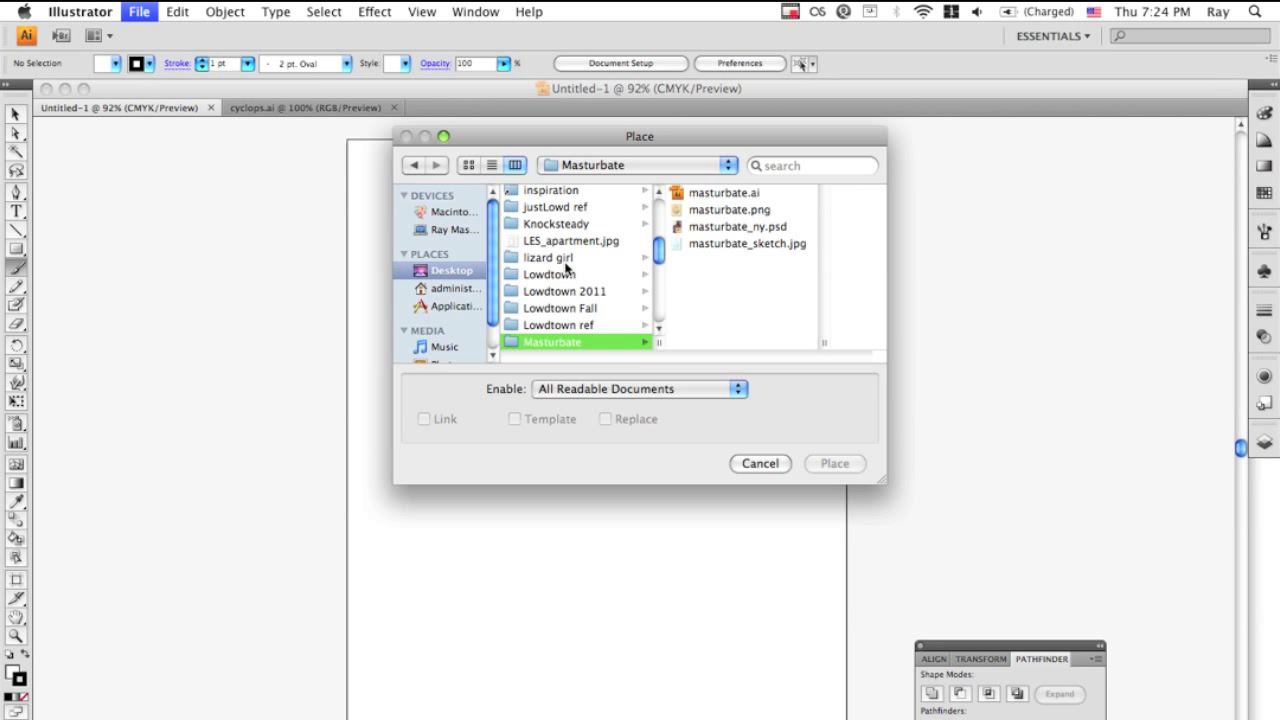
Step: Place sketch.psd from the smallhatboy folder on the Desktop as a linked image
{"action": "scroll", "coordinate": [566, 267], "scroll_direction": "down", "scroll_amount": 5}
{"action": "scroll", "coordinate": [566, 267], "scroll_direction": "up", "scroll_amount": 8}
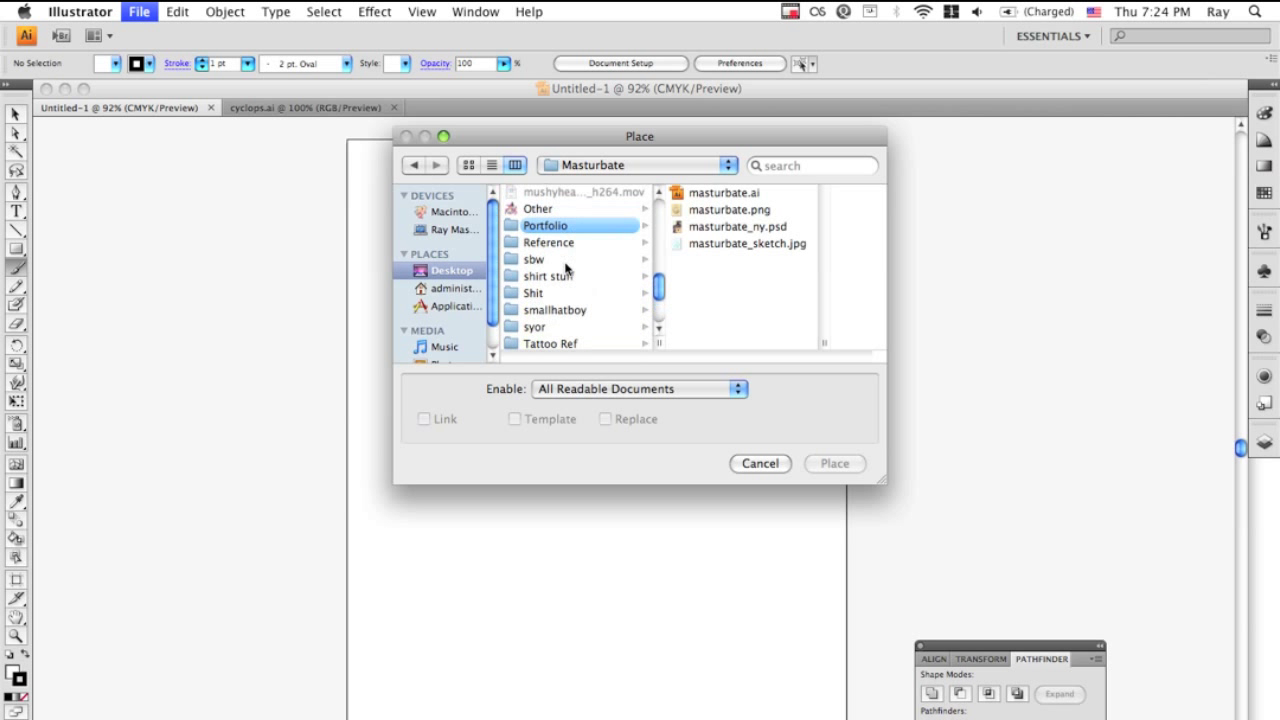
{"action": "scroll", "coordinate": [566, 267], "scroll_direction": "down", "scroll_amount": 5}
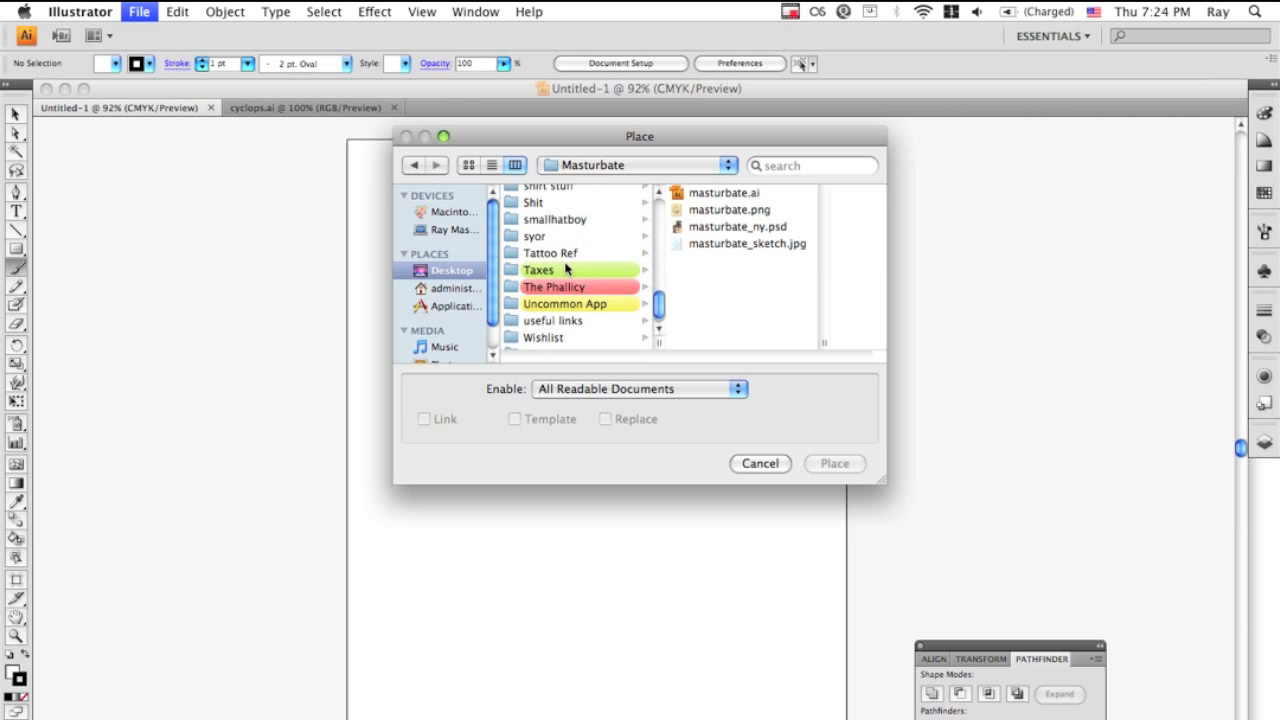
{"action": "left_click", "coordinate": [456, 272]}
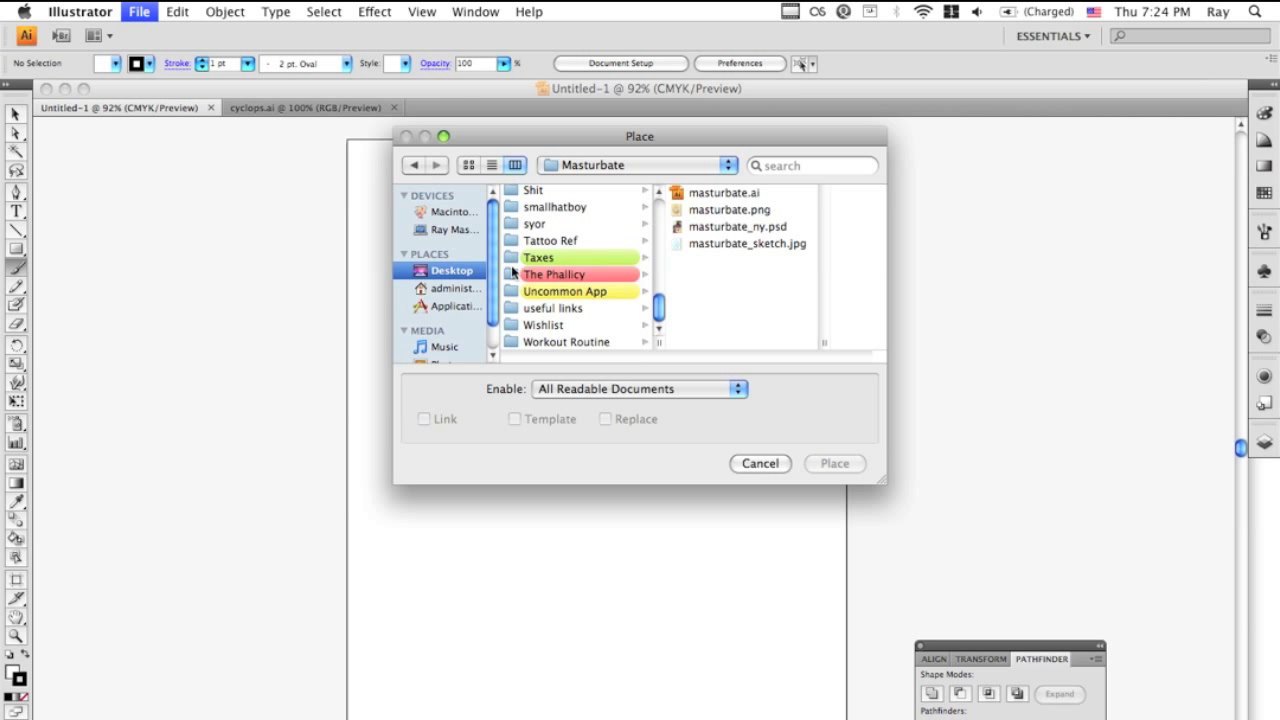
{"action": "scroll", "coordinate": [580, 272], "scroll_direction": "up", "scroll_amount": 5}
{"action": "left_click", "coordinate": [583, 245]}
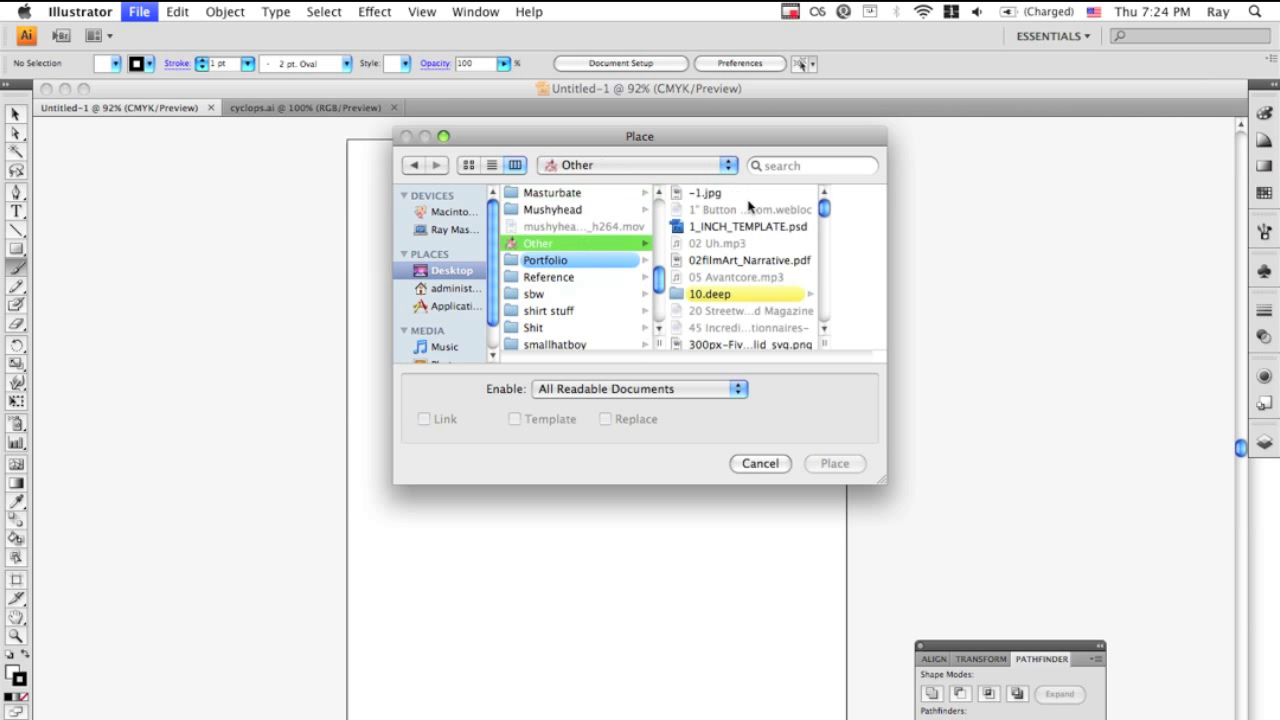
{"action": "scroll", "coordinate": [570, 232], "scroll_direction": "down", "scroll_amount": 5}
{"action": "scroll", "coordinate": [570, 232], "scroll_direction": "up", "scroll_amount": 1}
{"action": "left_click", "coordinate": [568, 228]}
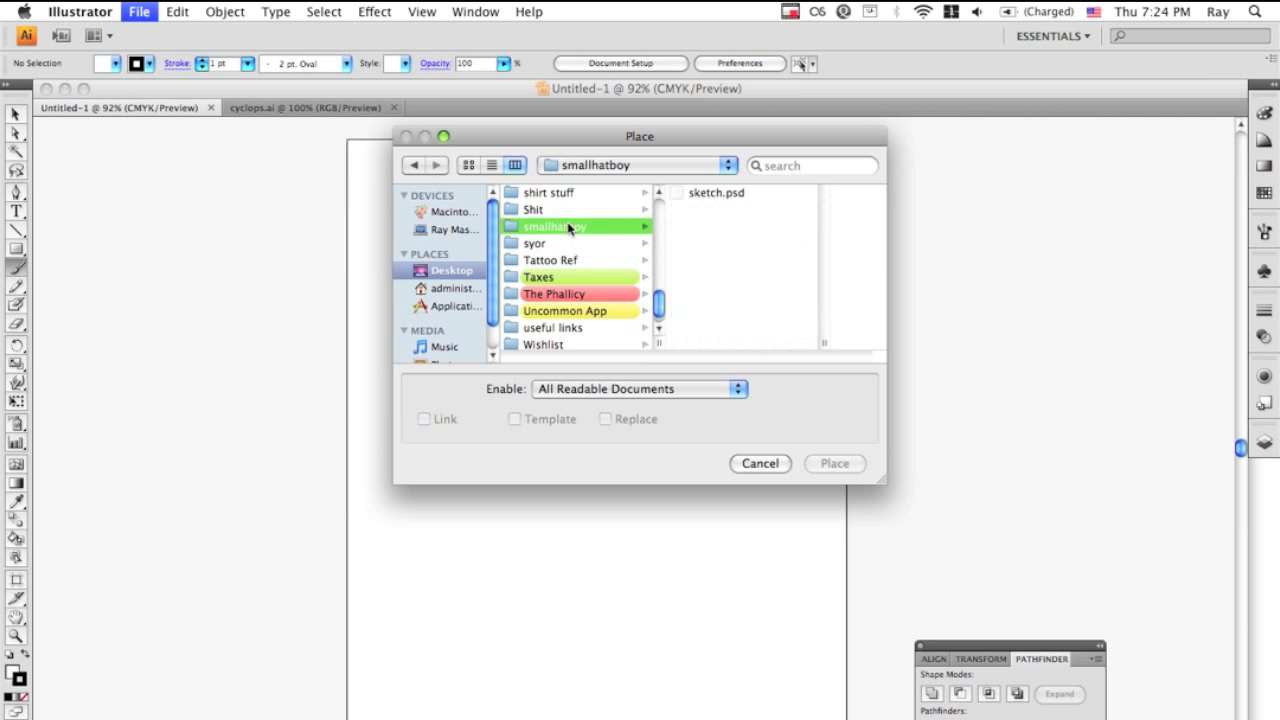
{"action": "left_click", "coordinate": [716, 193]}
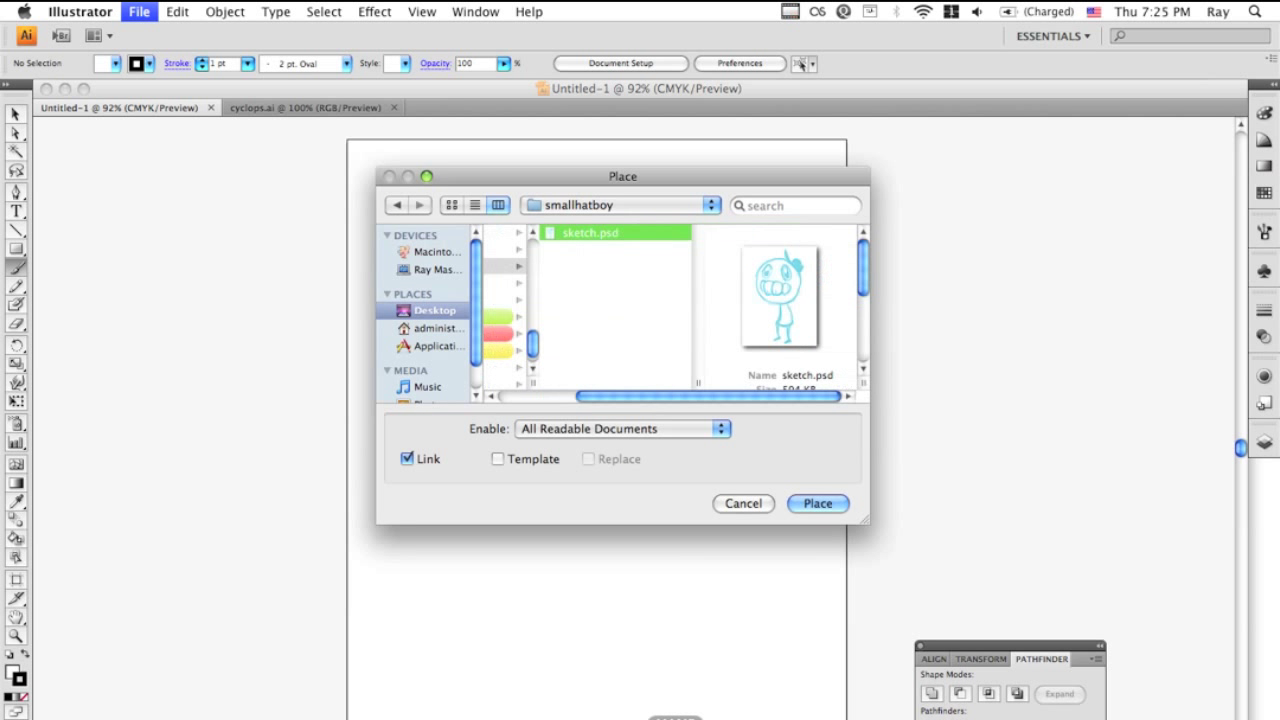
{"action": "left_click", "coordinate": [818, 503]}
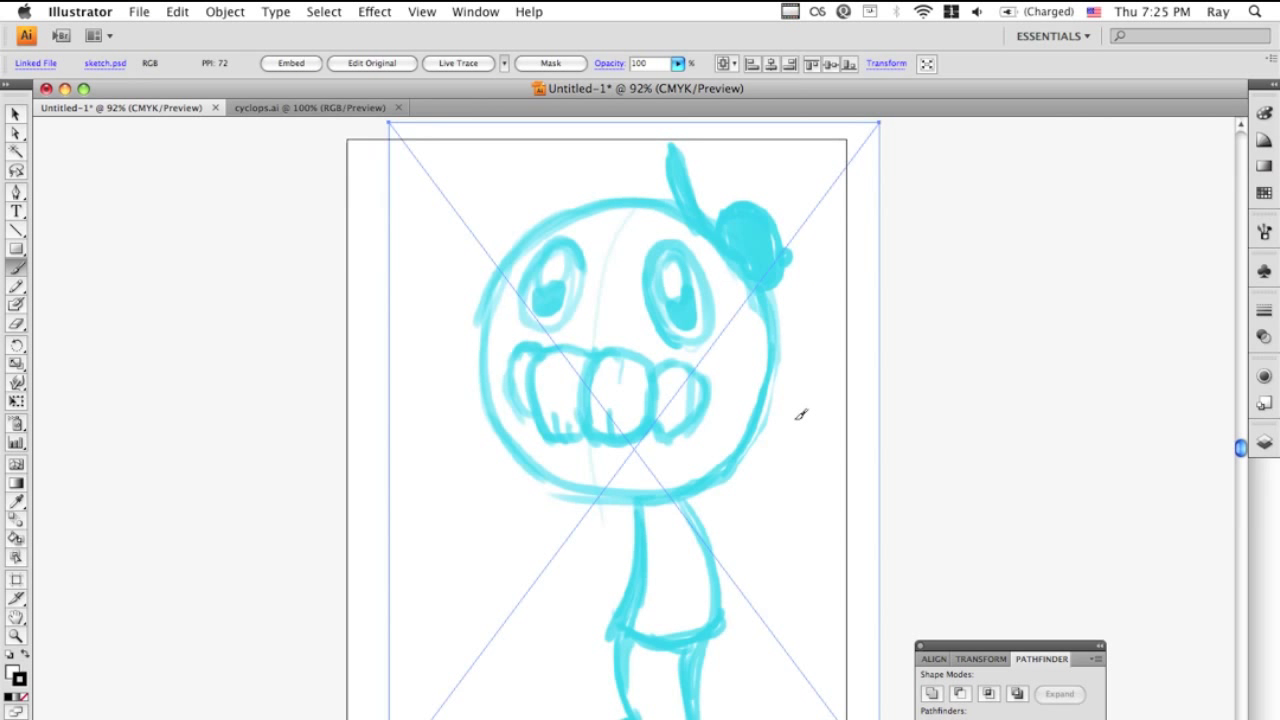
Step: Move the placed sketch so that it sits centred across the artboard, and deselect it
{"action": "key", "text": "v"}
{"action": "left_click_drag", "start_coordinate": [795, 423], "coordinate": [755, 441]}
{"action": "left_click", "coordinate": [963, 423]}
{"action": "scroll", "coordinate": [963, 423], "scroll_direction": "down", "scroll_amount": 3}
{"action": "scroll", "coordinate": [963, 423], "scroll_direction": "up", "scroll_amount": 3}
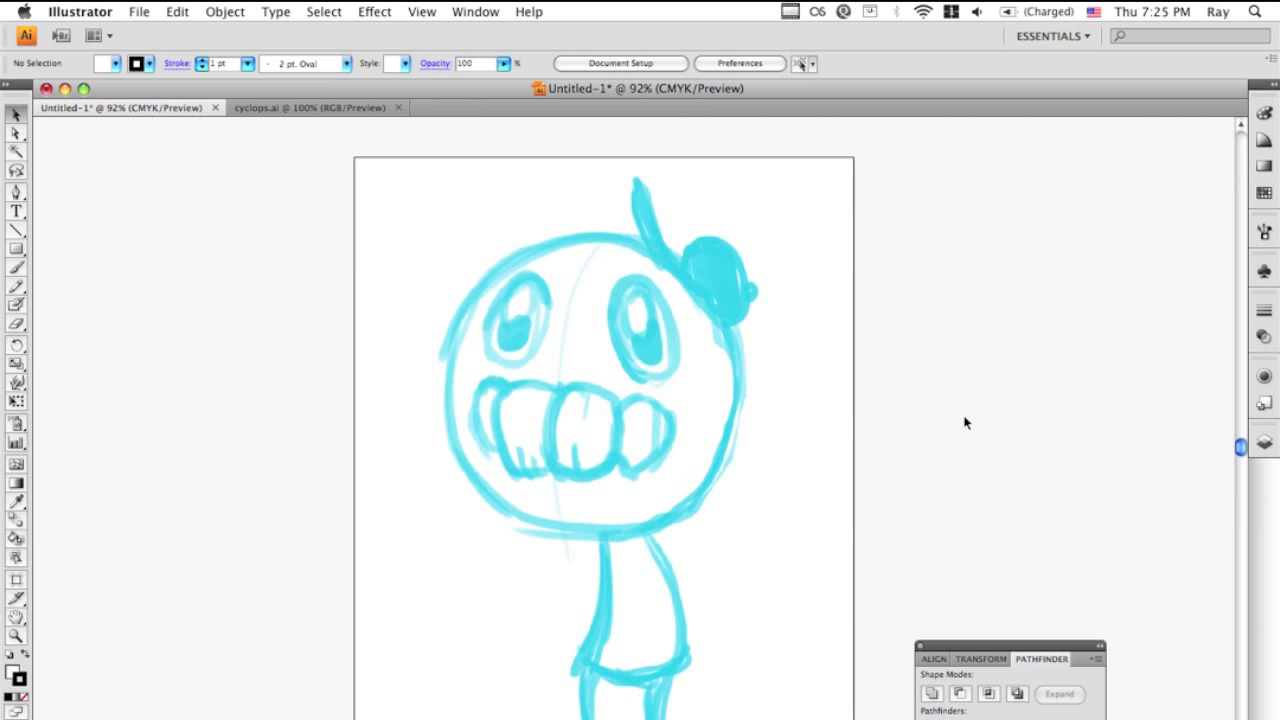
Step: Lock the sketch layer Layer 1 and set its images to dim to 50%
{"action": "left_click", "coordinate": [1262, 446]}
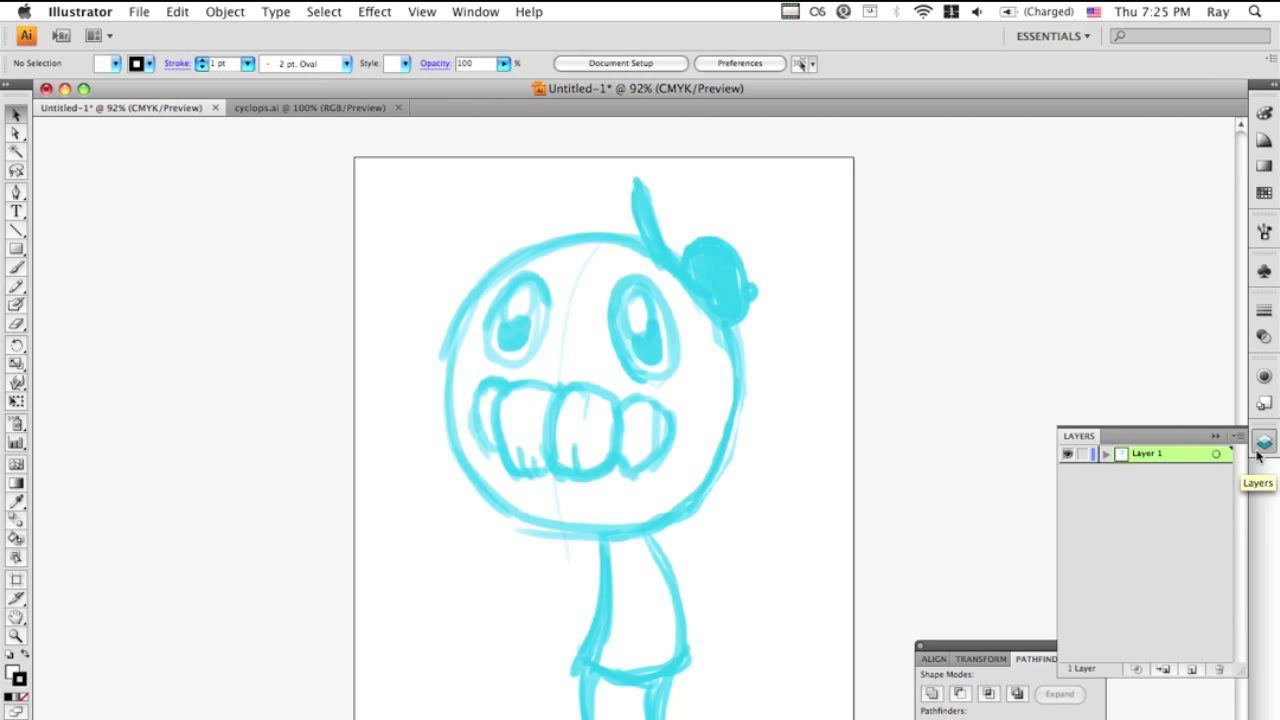
{"action": "left_click", "coordinate": [1082, 454]}
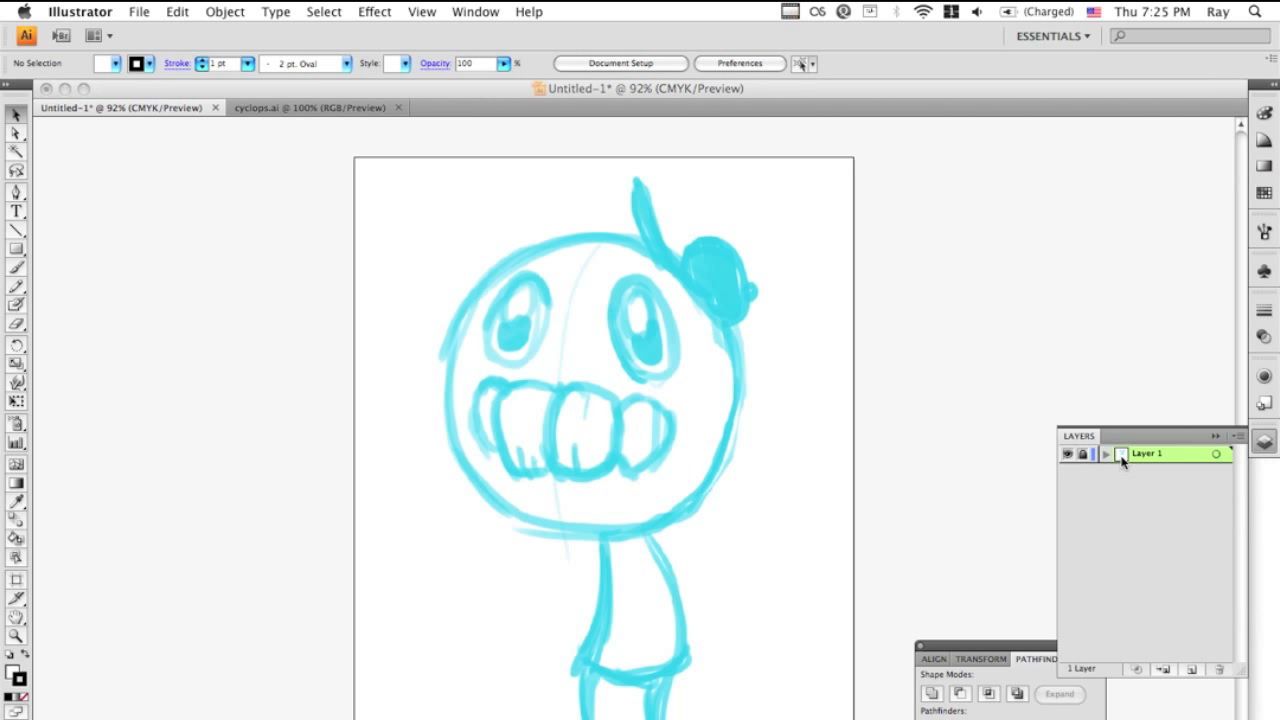
{"action": "double_click", "coordinate": [1121, 459]}
{"action": "left_click", "coordinate": [658, 360]}
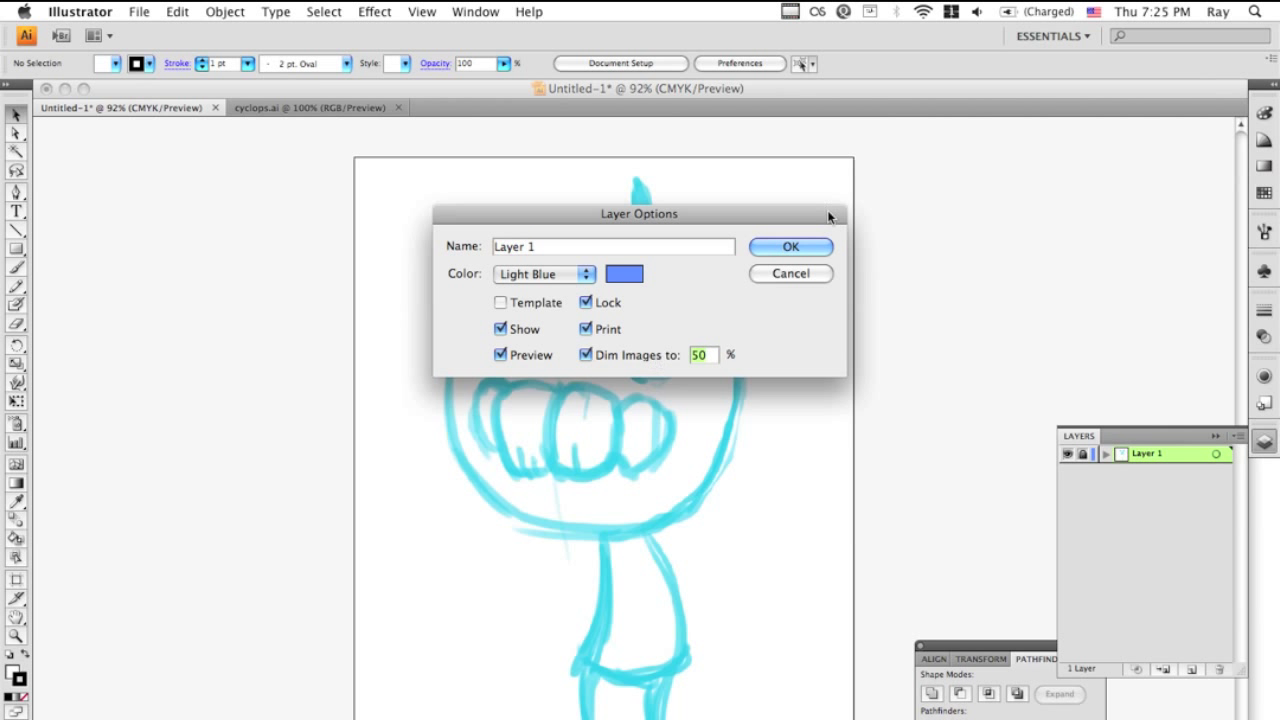
{"action": "left_click", "coordinate": [815, 246]}
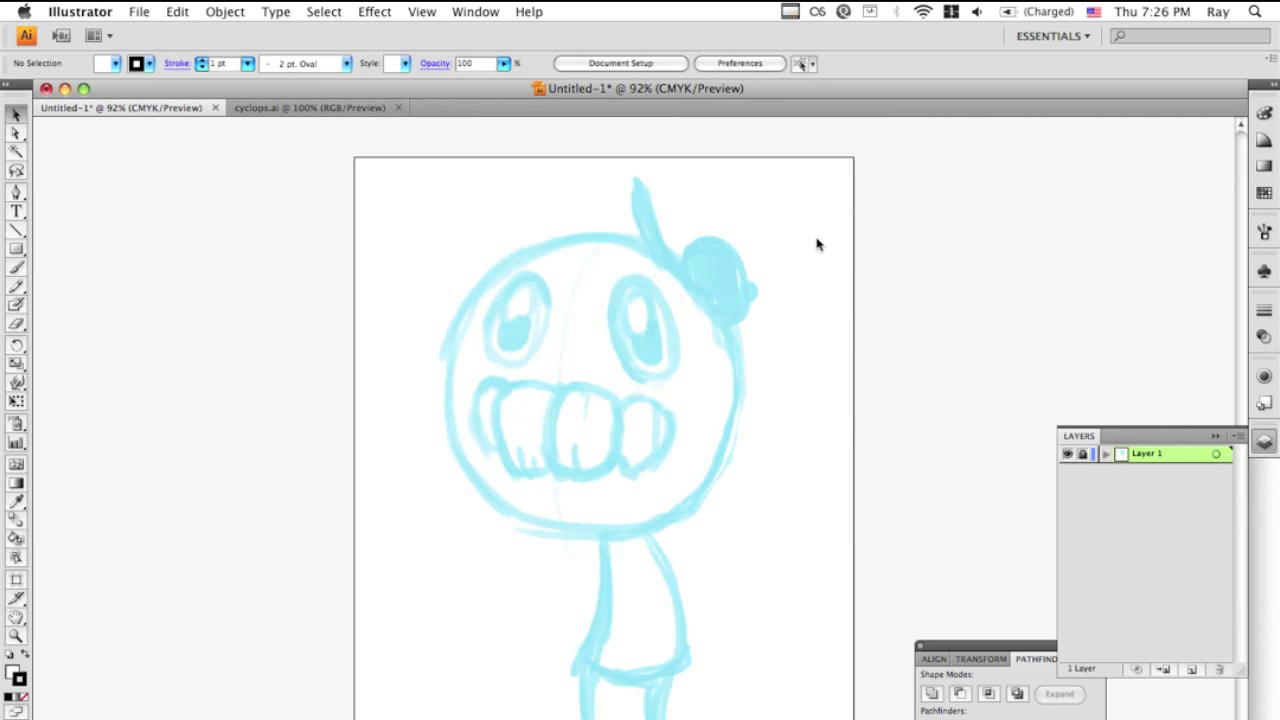
Step: Look over the dimmed sketch on the artboard from the head down to the feet
{"action": "scroll", "coordinate": [816, 244], "scroll_direction": "down", "scroll_amount": 5}
{"action": "scroll", "coordinate": [816, 244], "scroll_direction": "up", "scroll_amount": 6}
{"action": "scroll", "coordinate": [816, 244], "scroll_direction": "left", "scroll_amount": 1}
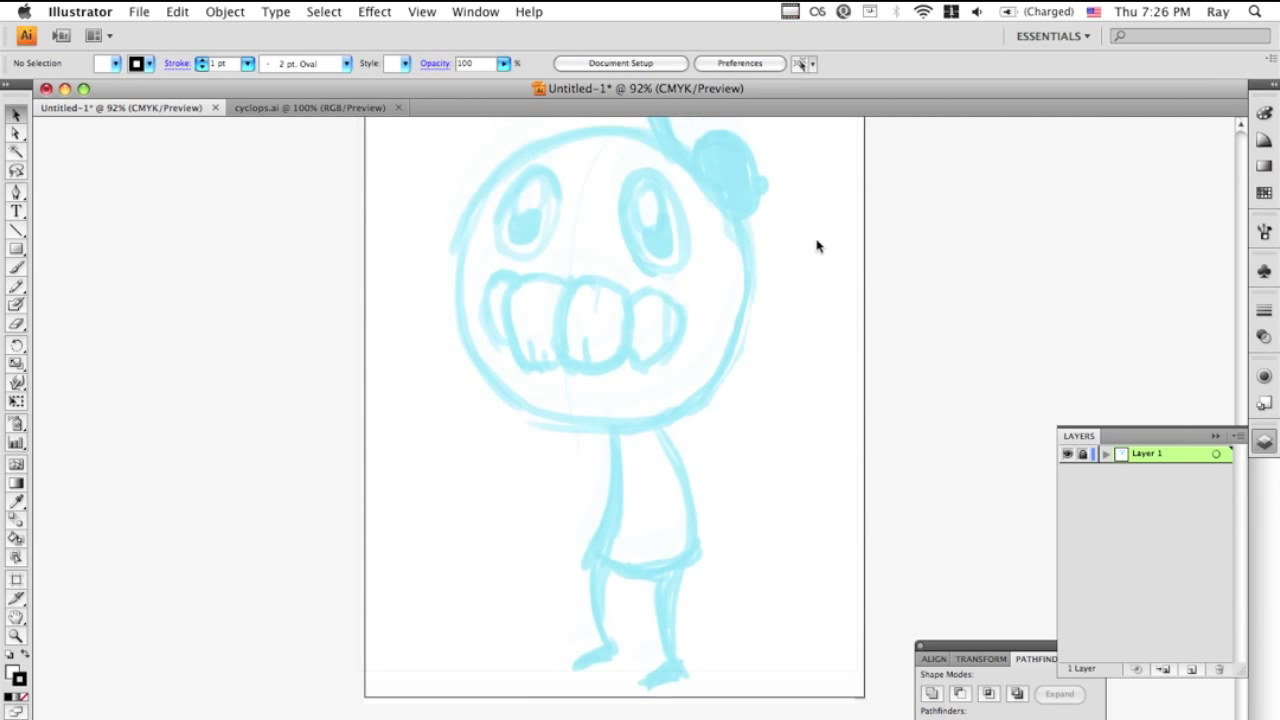
{"action": "scroll", "coordinate": [816, 246], "scroll_direction": "down", "scroll_amount": 3}
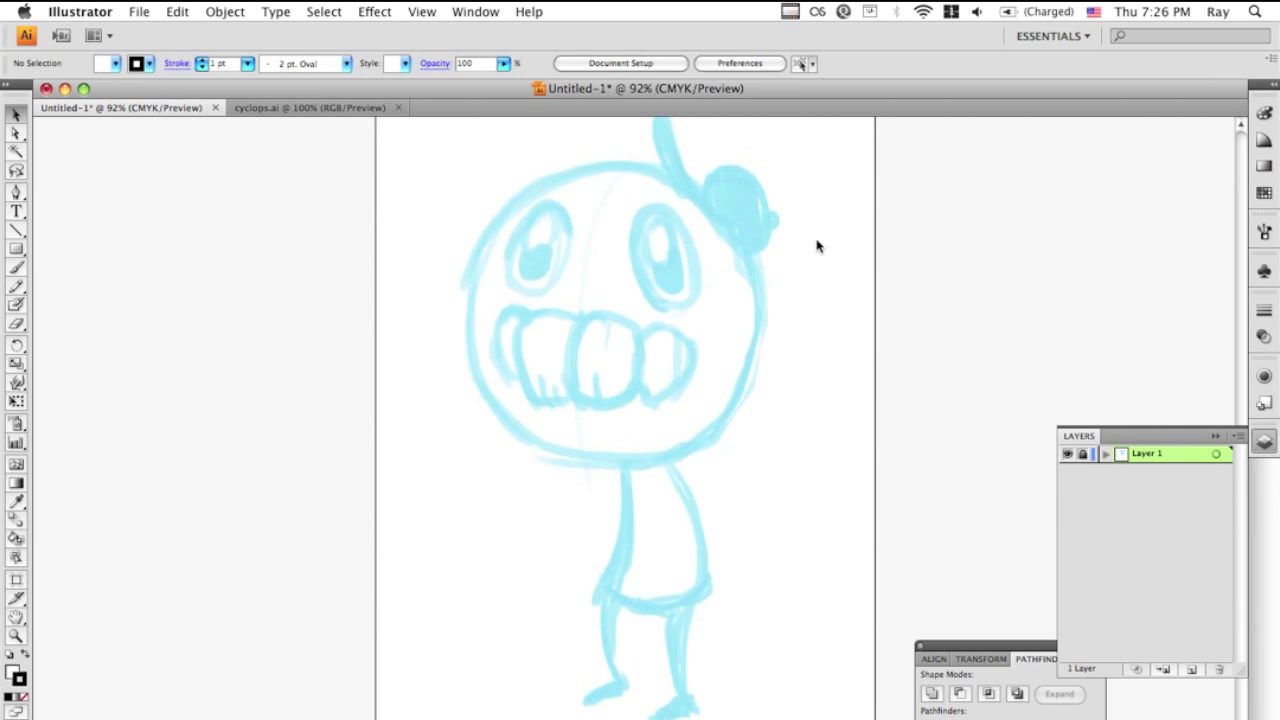
{"action": "scroll", "coordinate": [816, 246], "scroll_direction": "up", "scroll_amount": 2}
{"action": "scroll", "coordinate": [816, 246], "scroll_direction": "up", "scroll_amount": 2}
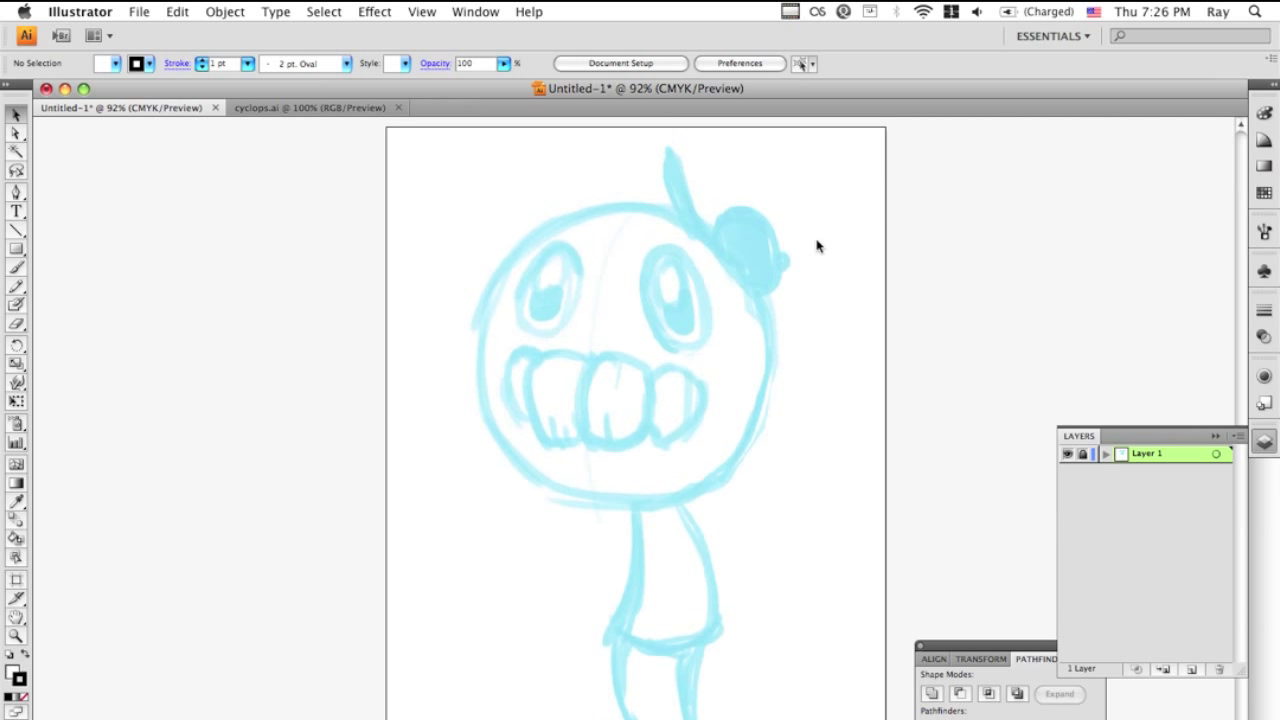
{"action": "scroll", "coordinate": [816, 246], "scroll_direction": "down", "scroll_amount": 3}
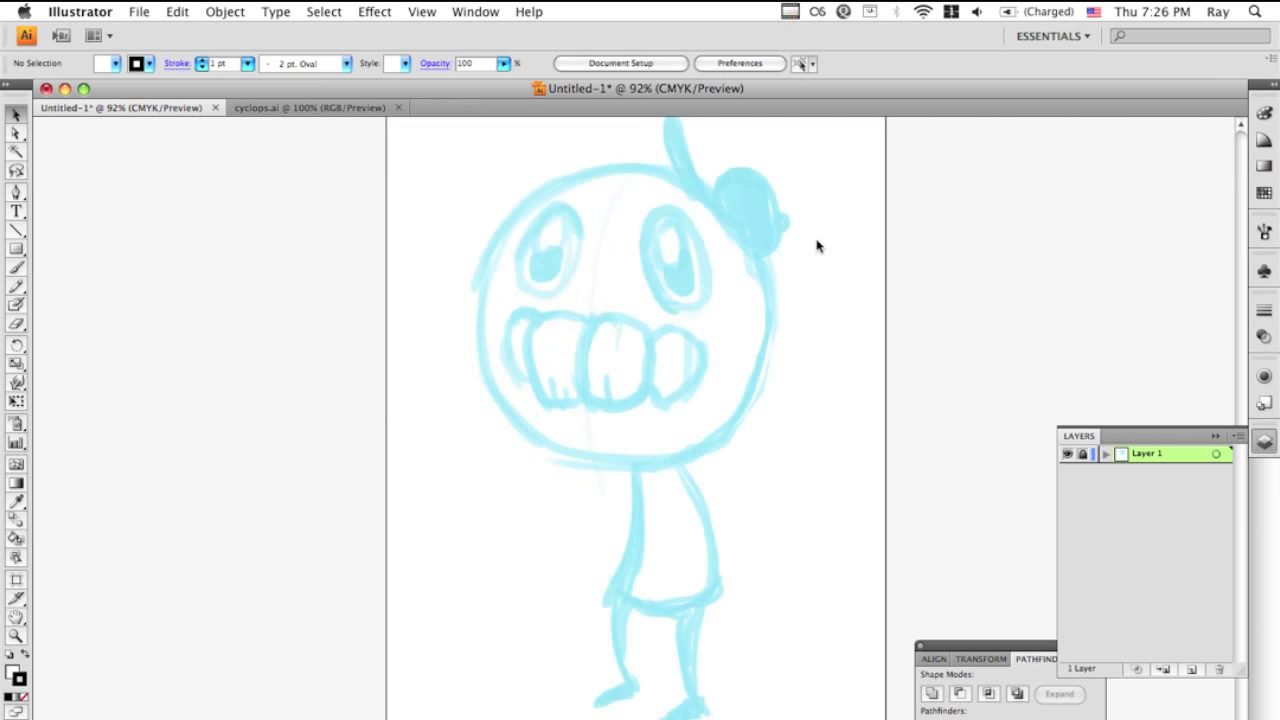
{"action": "scroll", "coordinate": [818, 240], "scroll_direction": "up", "scroll_amount": 4}
{"action": "scroll", "coordinate": [818, 240], "scroll_direction": "left", "scroll_amount": 3}
{"action": "scroll", "coordinate": [836, 262], "scroll_direction": "down", "scroll_amount": 1}
{"action": "scroll", "coordinate": [836, 262], "scroll_direction": "right", "scroll_amount": 1}
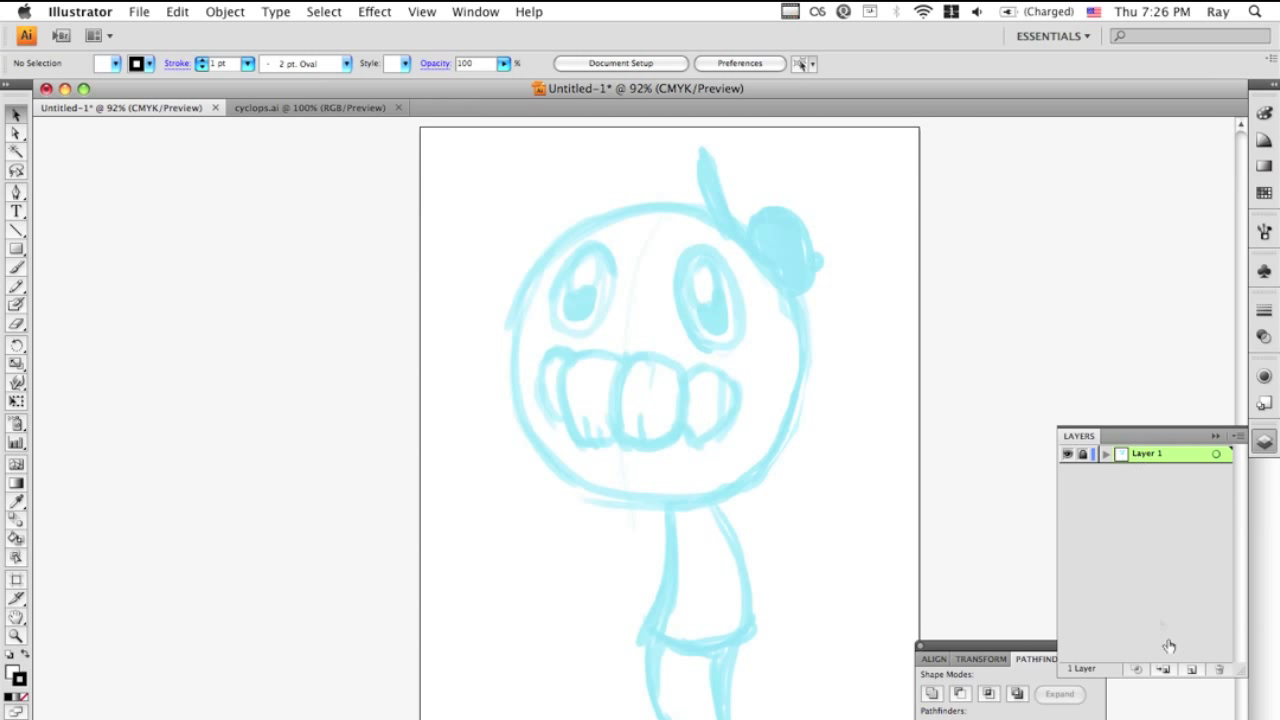
{"action": "scroll", "coordinate": [954, 504], "scroll_direction": "up", "scroll_amount": 1}
{"action": "scroll", "coordinate": [1040, 478], "scroll_direction": "right", "scroll_amount": 3}
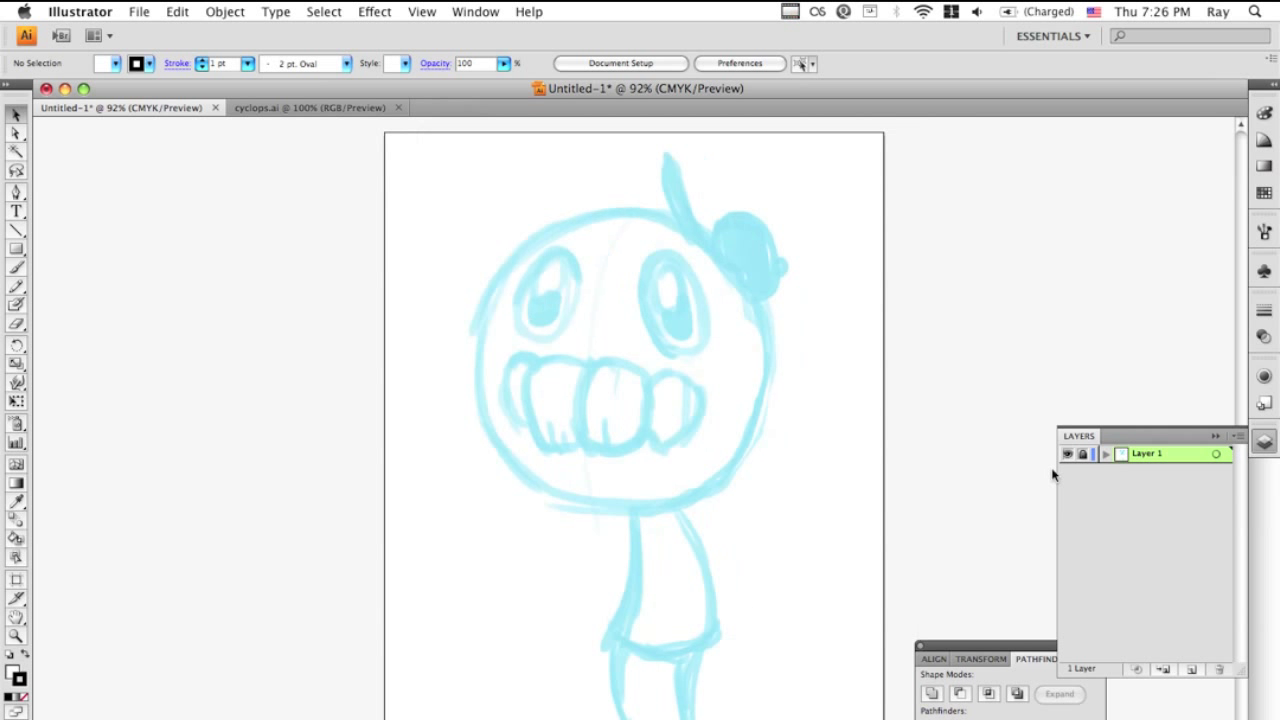
Step: Check the options of the locked sketch layer and add a new layer above it for the inking
{"action": "double_click", "coordinate": [1183, 458]}
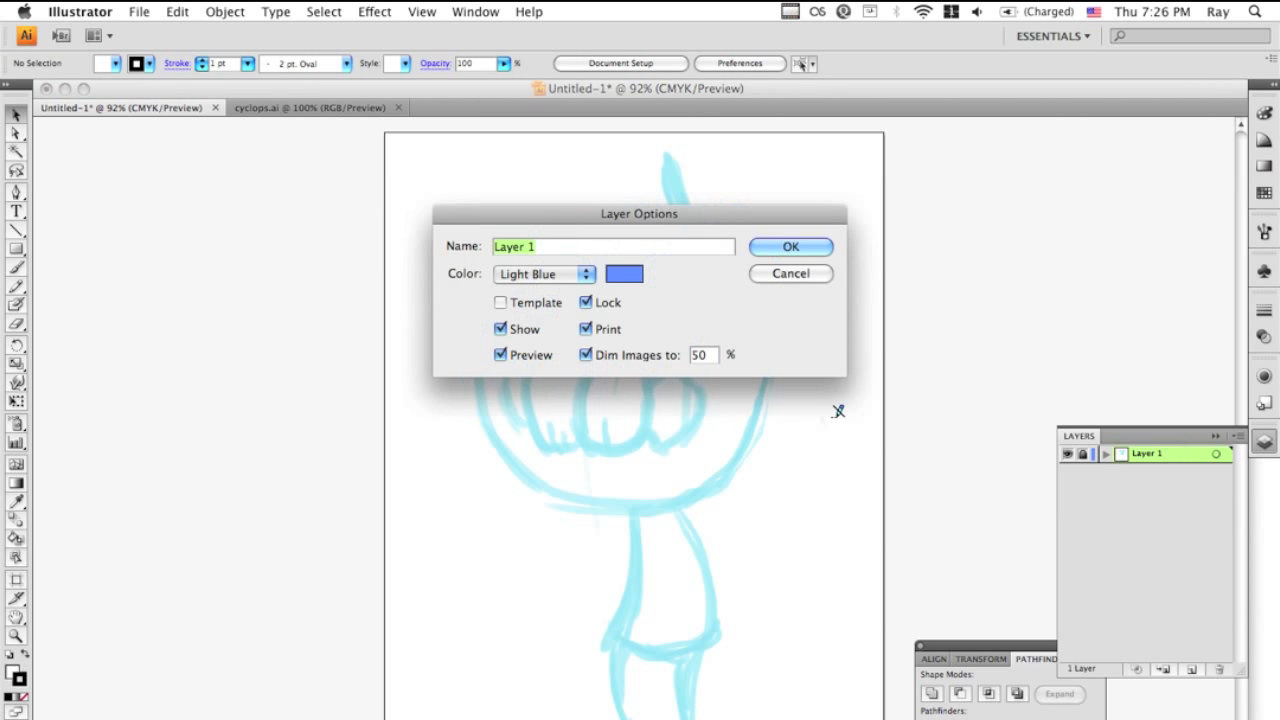
{"action": "left_click", "coordinate": [795, 248]}
{"action": "left_click", "coordinate": [1191, 672]}
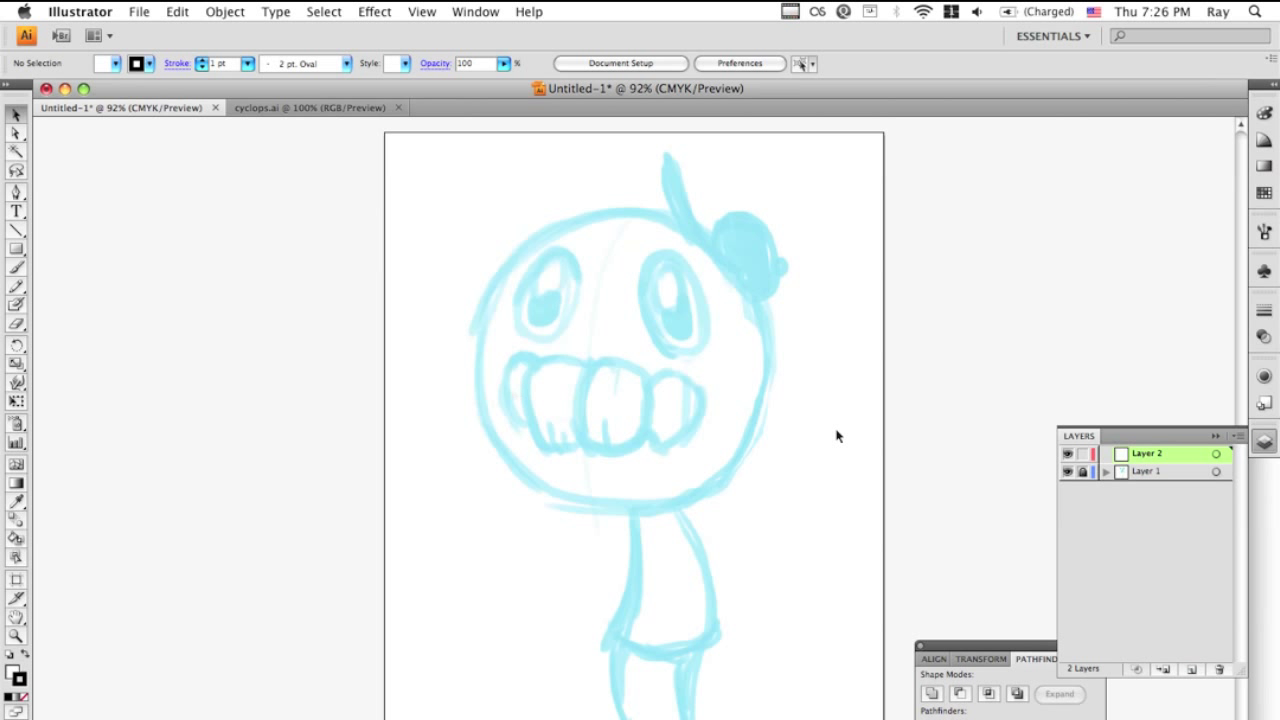
Step: Start a Pen tool path on the new layer where the hat's pointed brim meets the top of the head
{"action": "left_click", "coordinate": [16, 194]}
{"action": "scroll", "coordinate": [704, 289], "scroll_direction": "up", "scroll_amount": 5}
{"action": "scroll", "coordinate": [704, 289], "scroll_direction": "right", "scroll_amount": 3}
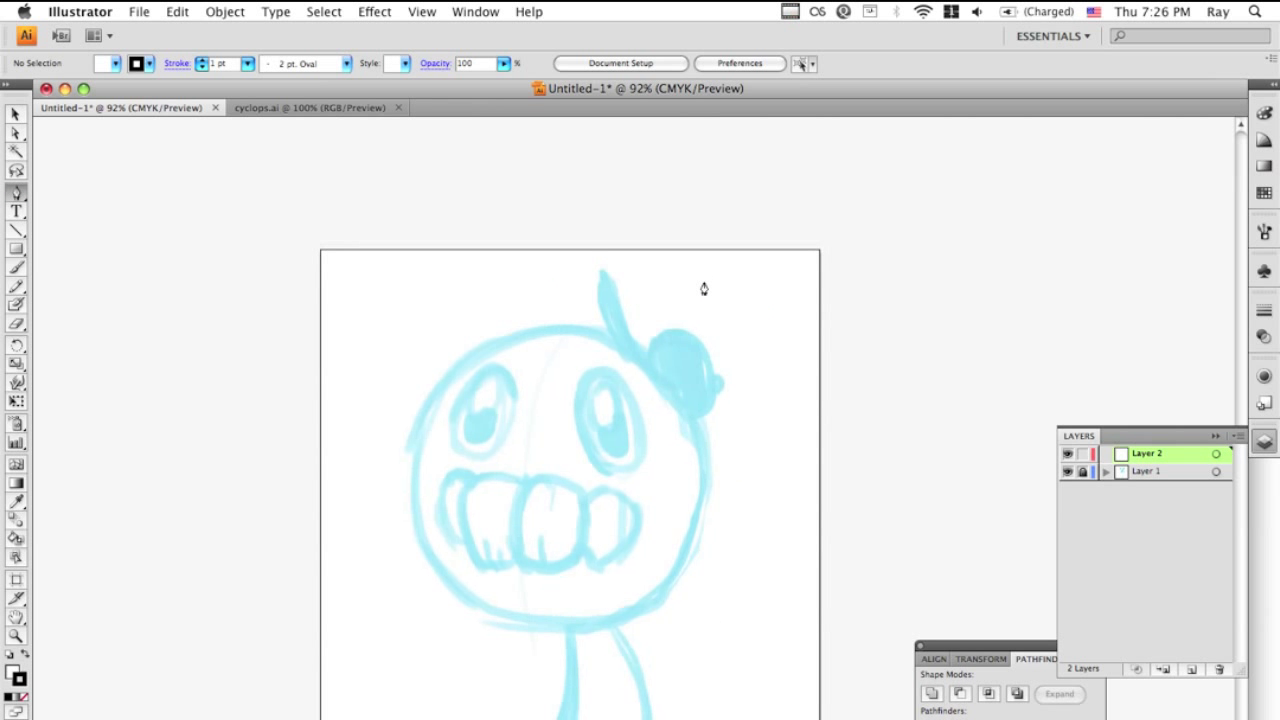
{"action": "scroll", "coordinate": [704, 289], "scroll_direction": "down", "scroll_amount": 5}
{"action": "scroll", "coordinate": [704, 289], "scroll_direction": "up", "scroll_amount": 7}
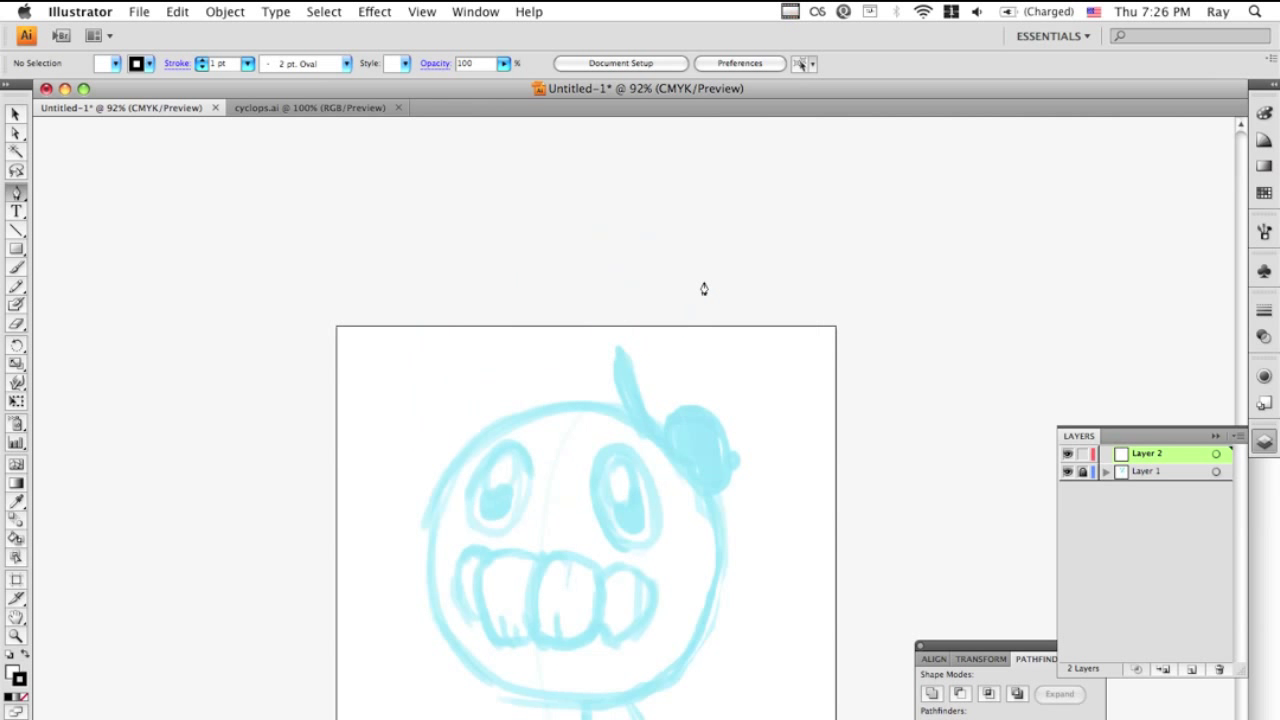
{"action": "key", "text": "super+equal"}
{"action": "key", "text": "super+equal"}
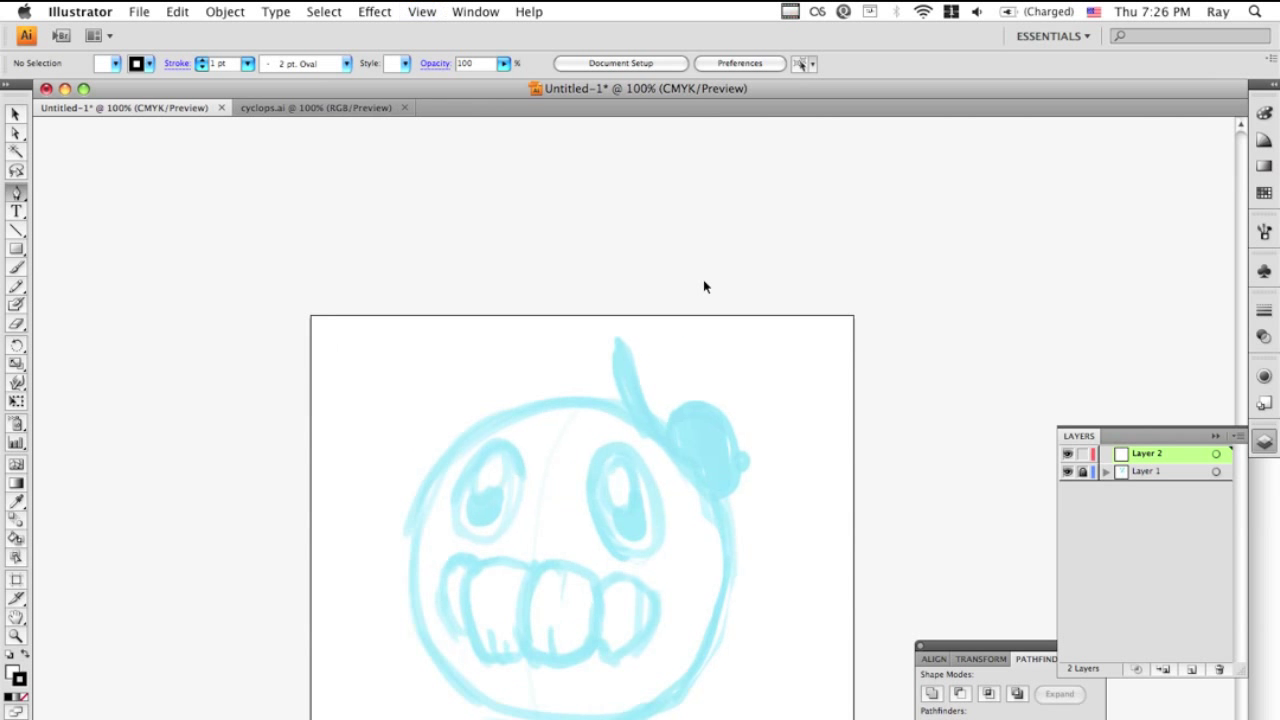
{"action": "scroll", "coordinate": [704, 289], "scroll_direction": "down", "scroll_amount": 3}
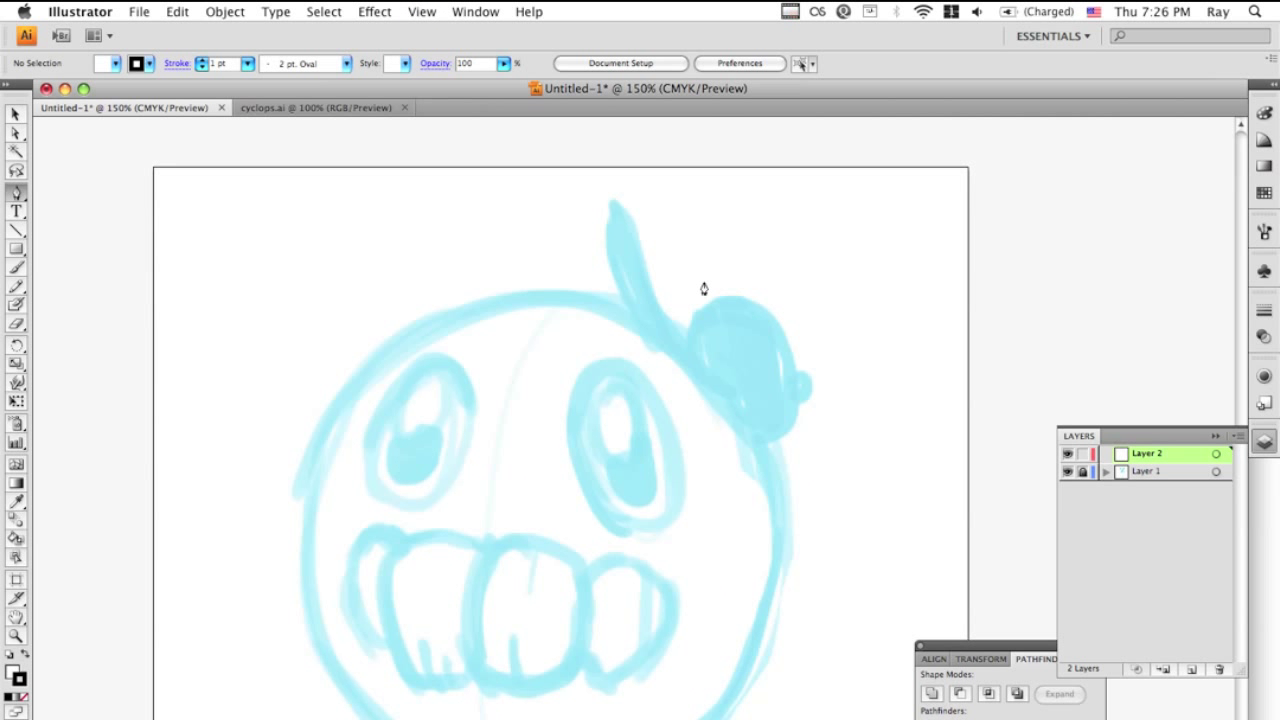
{"action": "scroll", "coordinate": [704, 289], "scroll_direction": "down", "scroll_amount": 3}
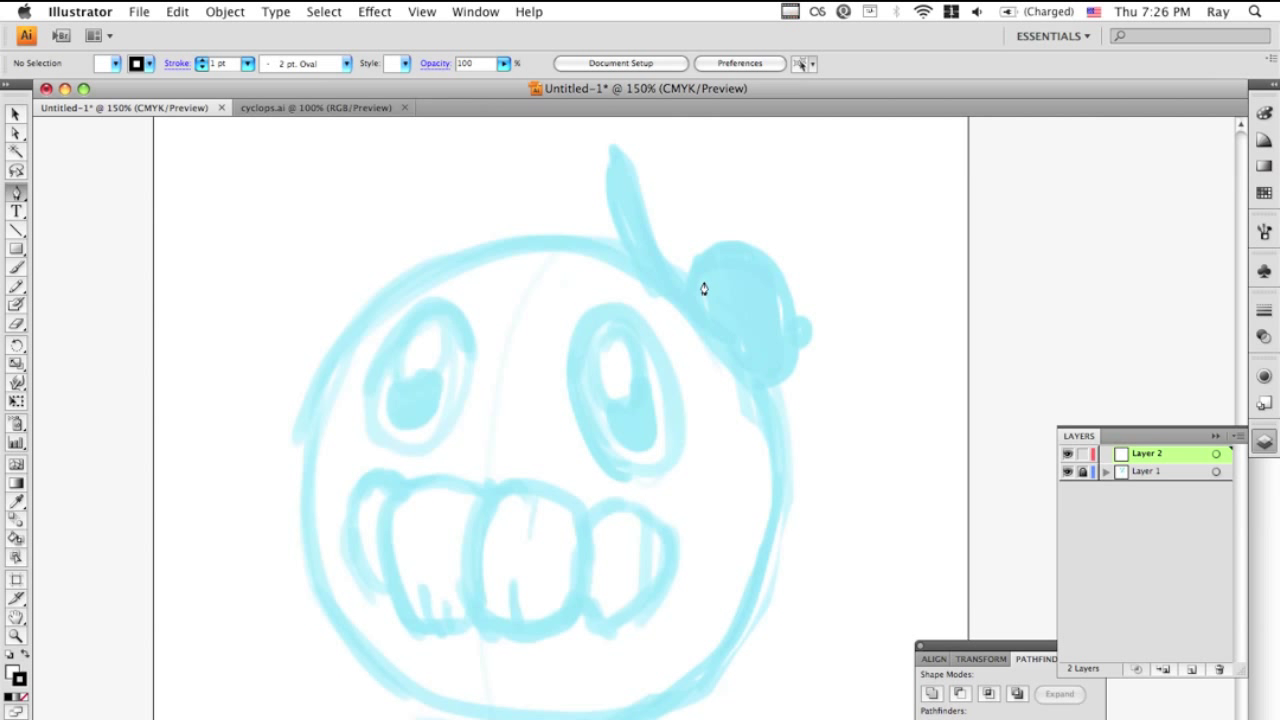
{"action": "left_click", "coordinate": [627, 260]}
{"action": "scroll", "coordinate": [628, 262], "scroll_direction": "down", "scroll_amount": 3}
{"action": "scroll", "coordinate": [628, 262], "scroll_direction": "up", "scroll_amount": 5}
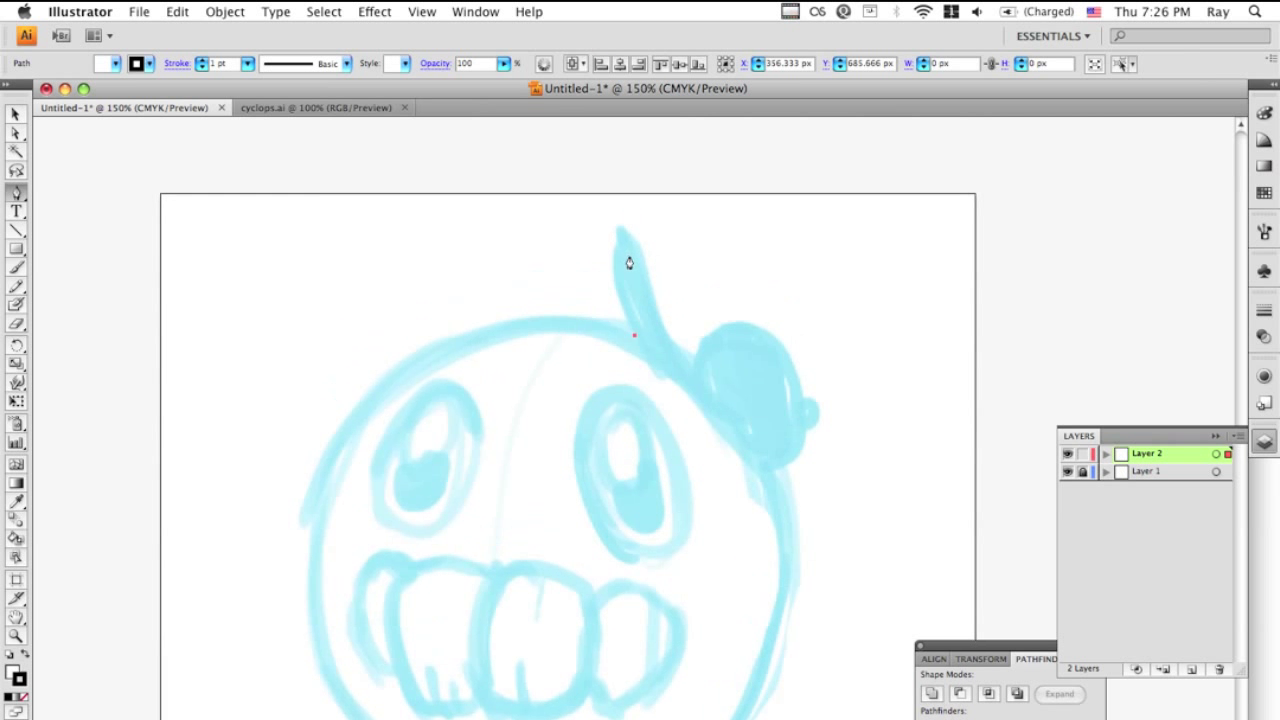
{"action": "scroll", "coordinate": [749, 417], "scroll_direction": "down", "scroll_amount": 5}
{"action": "scroll", "coordinate": [750, 416], "scroll_direction": "up", "scroll_amount": 6}
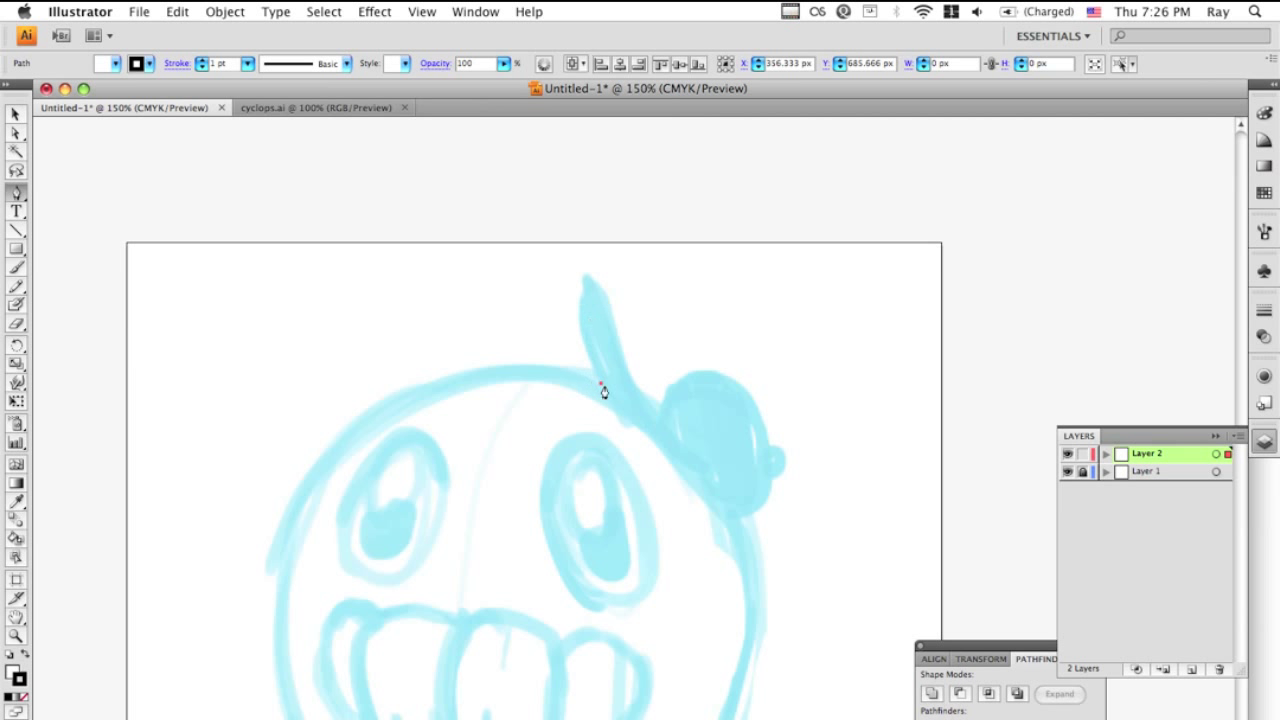
Step: Trace the pointed brim with curves up to its tip and down the other side, ending in a corner at the round crown
{"action": "left_click", "coordinate": [592, 283]}
{"action": "left_click_drag", "start_coordinate": [592, 283], "coordinate": [627, 269]}
{"action": "mouse_move", "coordinate": [630, 268]}
{"action": "left_mouse_down"}
{"action": "mouse_move", "coordinate": [816, 208]}
{"action": "mouse_move", "coordinate": [772, 234]}
{"action": "mouse_move", "coordinate": [625, 270]}
{"action": "left_mouse_up"}
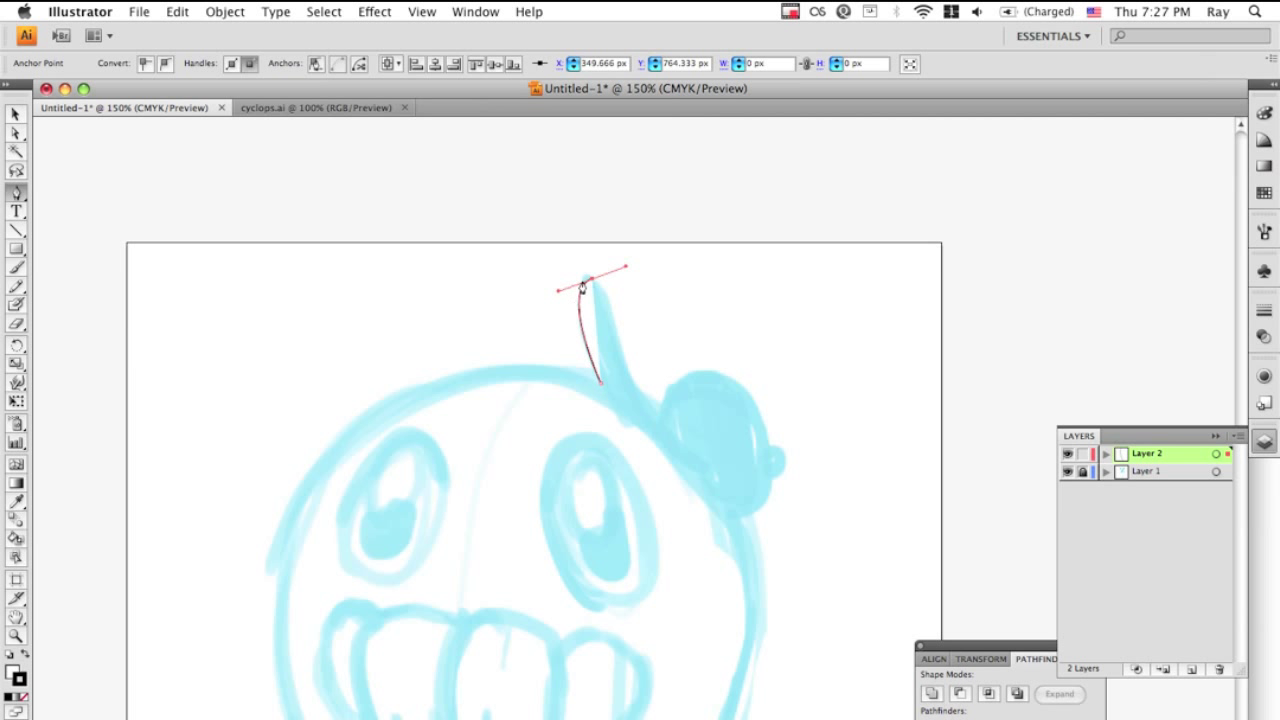
{"action": "left_click", "coordinate": [649, 358]}
{"action": "key", "text": "super+z"}
{"action": "left_click_drag", "start_coordinate": [656, 409], "coordinate": [717, 448]}
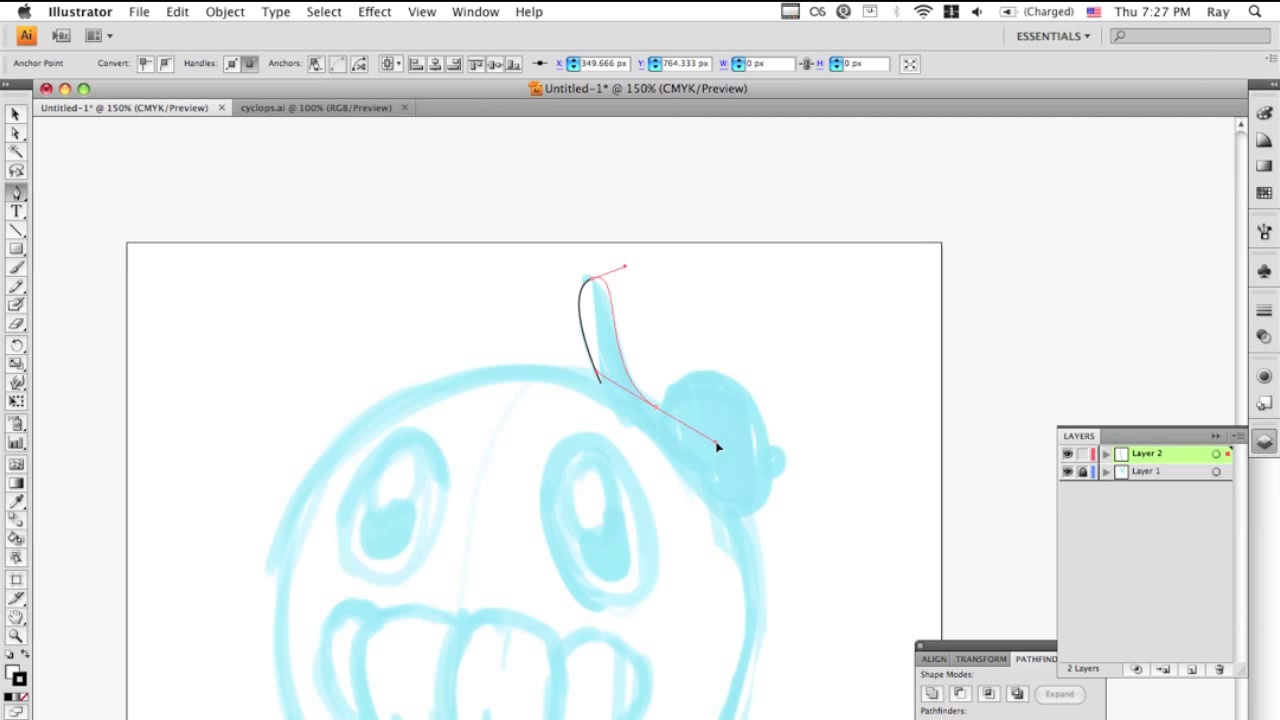
{"action": "left_click_drag", "start_coordinate": [717, 446], "coordinate": [668, 345]}
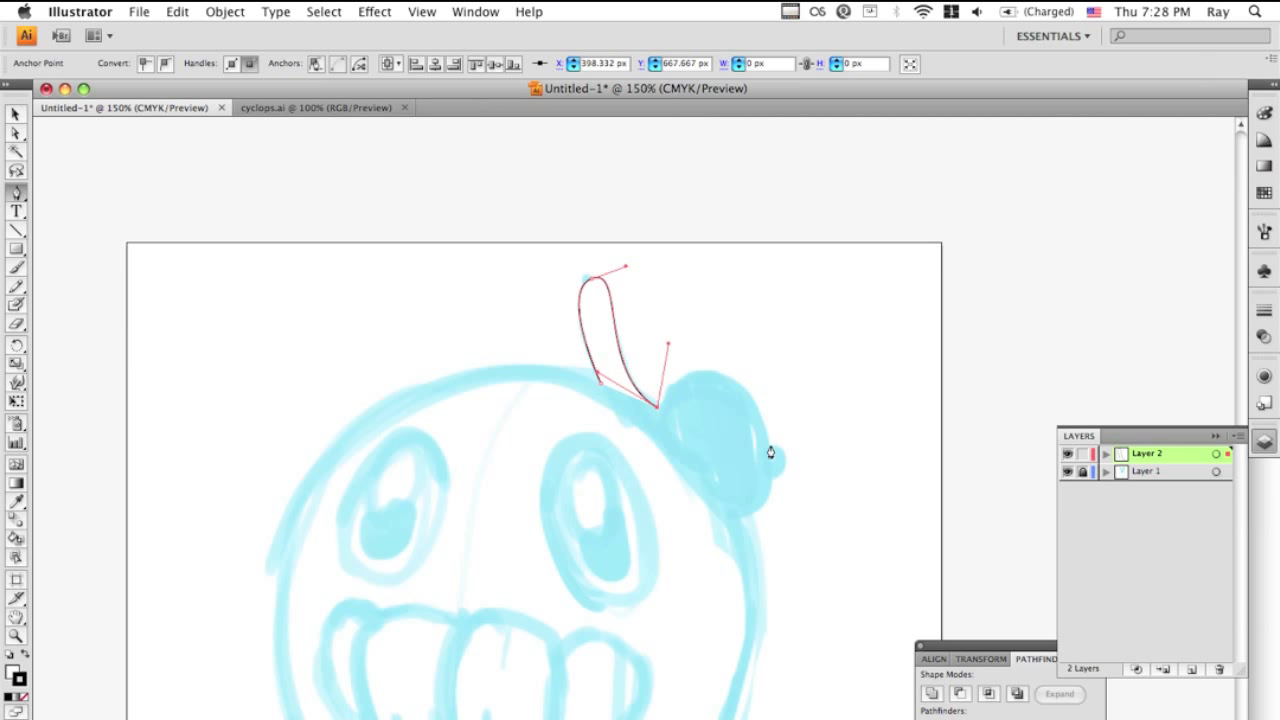
Step: Continue the path around the hat's round crown and its small button, back to the head outline
{"action": "left_click_drag", "start_coordinate": [770, 444], "coordinate": [790, 543]}
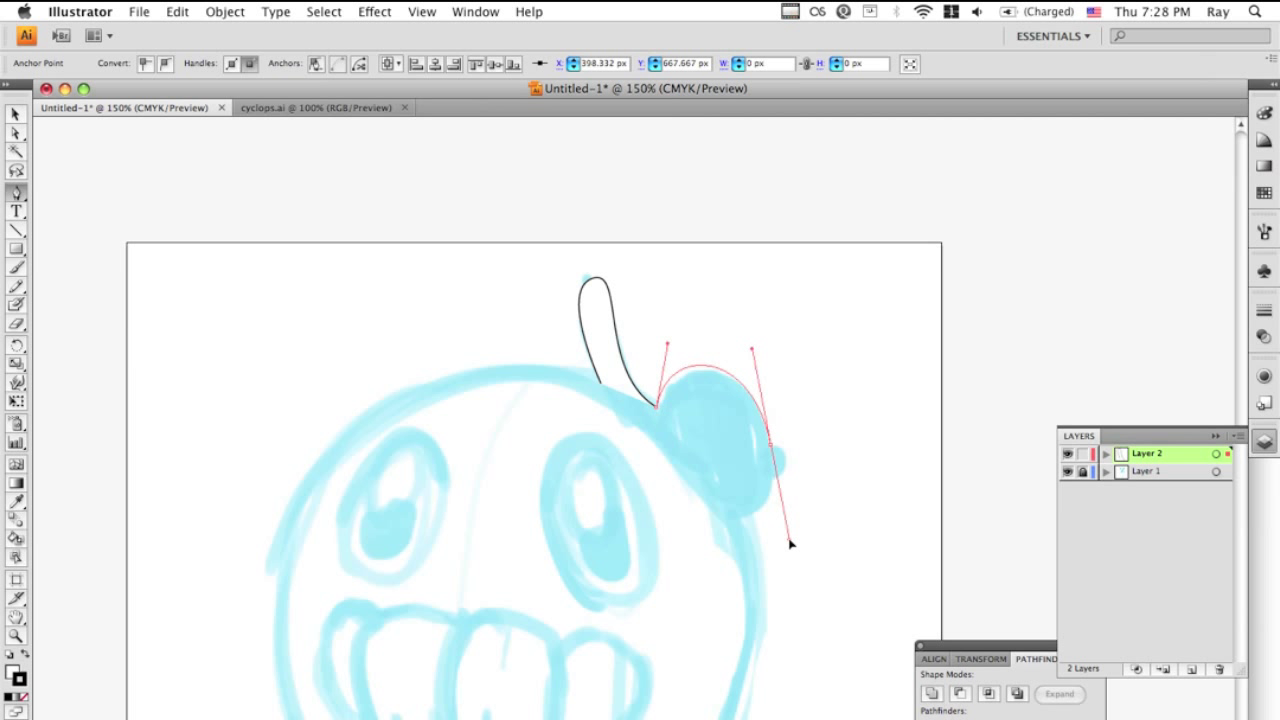
{"action": "left_click_drag", "start_coordinate": [790, 543], "coordinate": [809, 608]}
{"action": "left_click", "coordinate": [745, 518]}
{"action": "left_click_drag", "start_coordinate": [786, 653], "coordinate": [803, 391]}
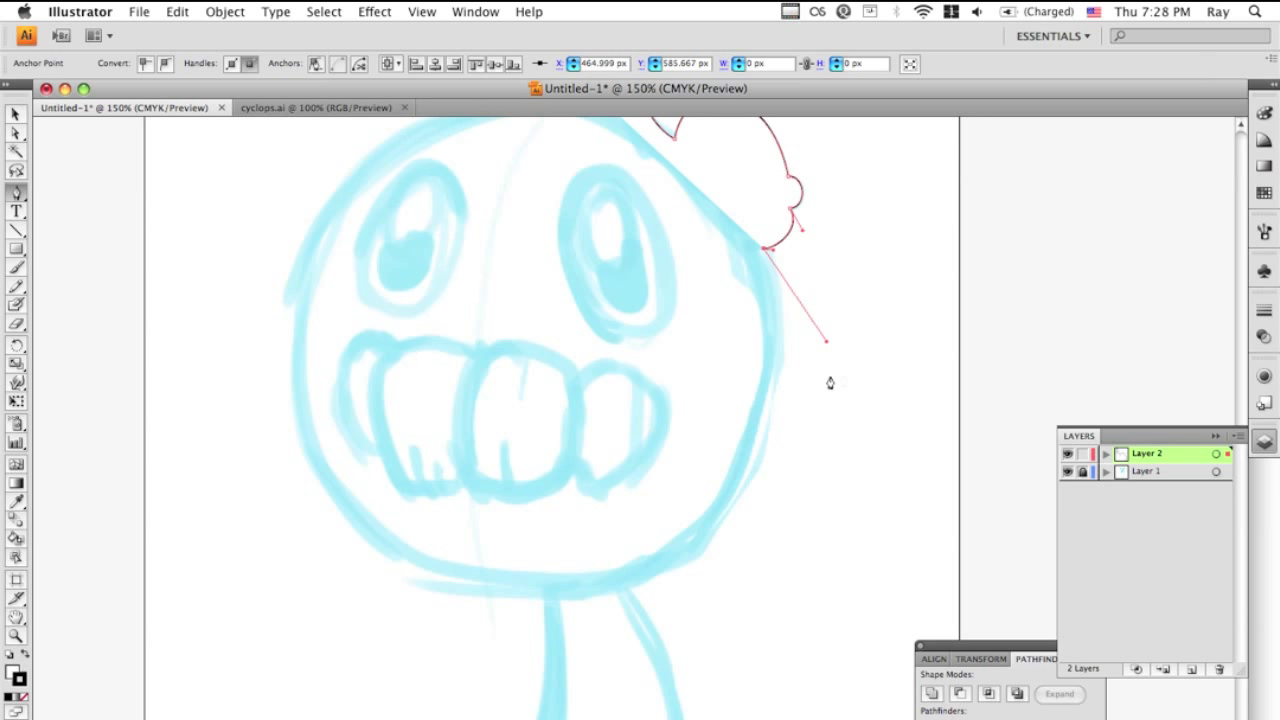
{"action": "left_click", "coordinate": [761, 442]}
{"action": "left_click", "coordinate": [741, 493]}
{"action": "left_click", "coordinate": [704, 526]}
{"action": "left_click", "coordinate": [704, 544]}
{"action": "left_click", "coordinate": [657, 558]}
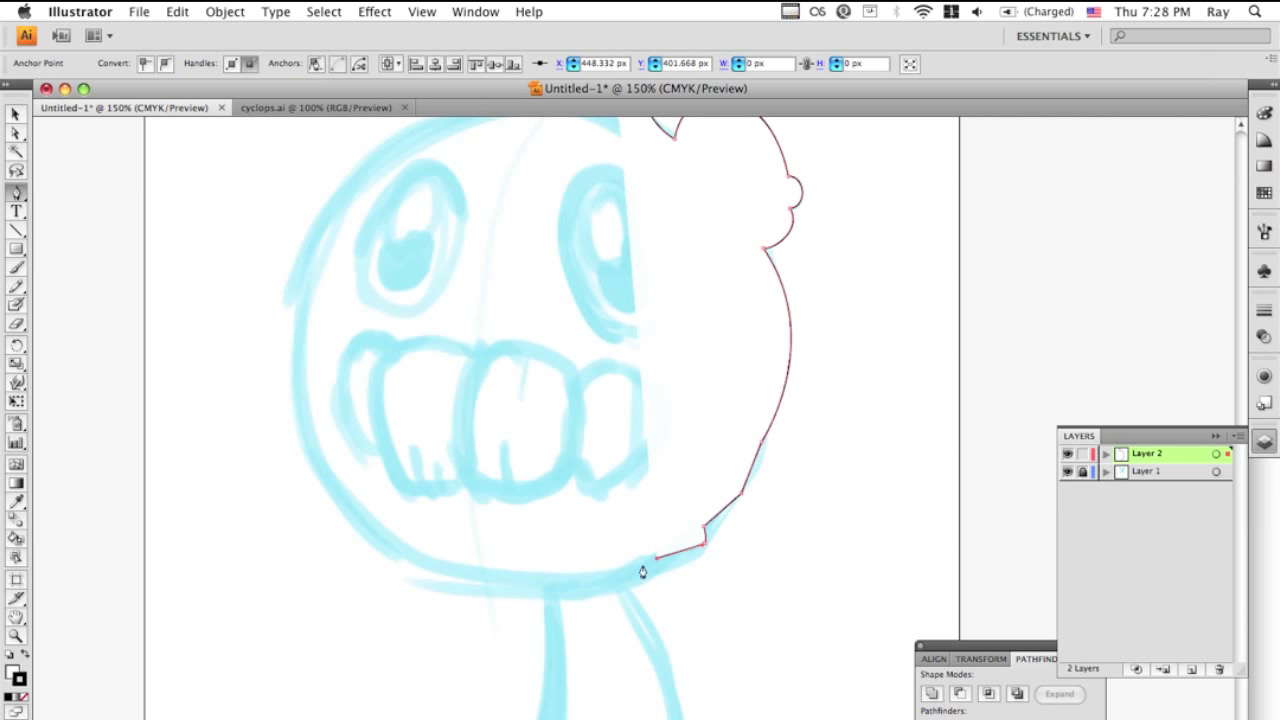
{"action": "left_click", "coordinate": [660, 600]}
{"action": "left_click", "coordinate": [695, 663]}
{"action": "left_click", "coordinate": [695, 705]}
{"action": "left_click", "coordinate": [712, 711]}
{"action": "left_click", "coordinate": [731, 716]}
{"action": "left_click", "coordinate": [775, 719]}
{"action": "key", "text": "super+z"}
{"action": "key", "text": "super+z"}
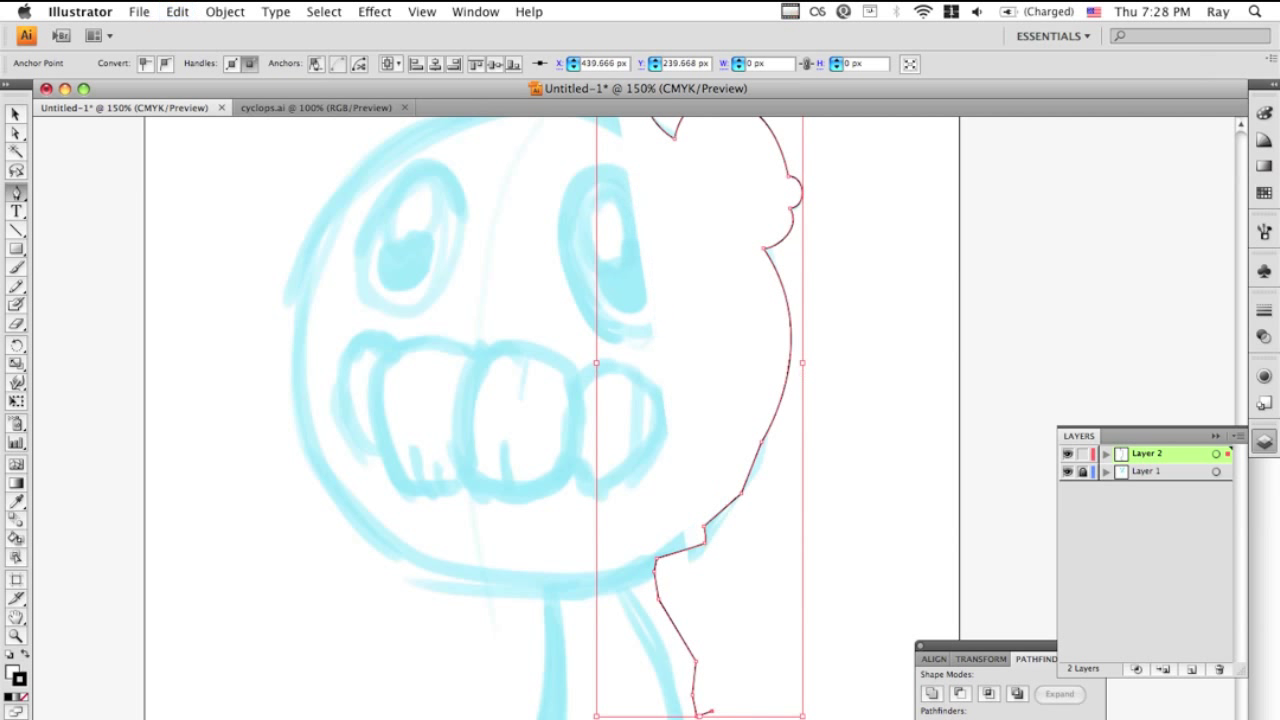
{"action": "key", "text": "super+z"}
{"action": "key", "text": "super+z"}
{"action": "key", "text": "super+z"}
{"action": "key", "text": "super+z"}
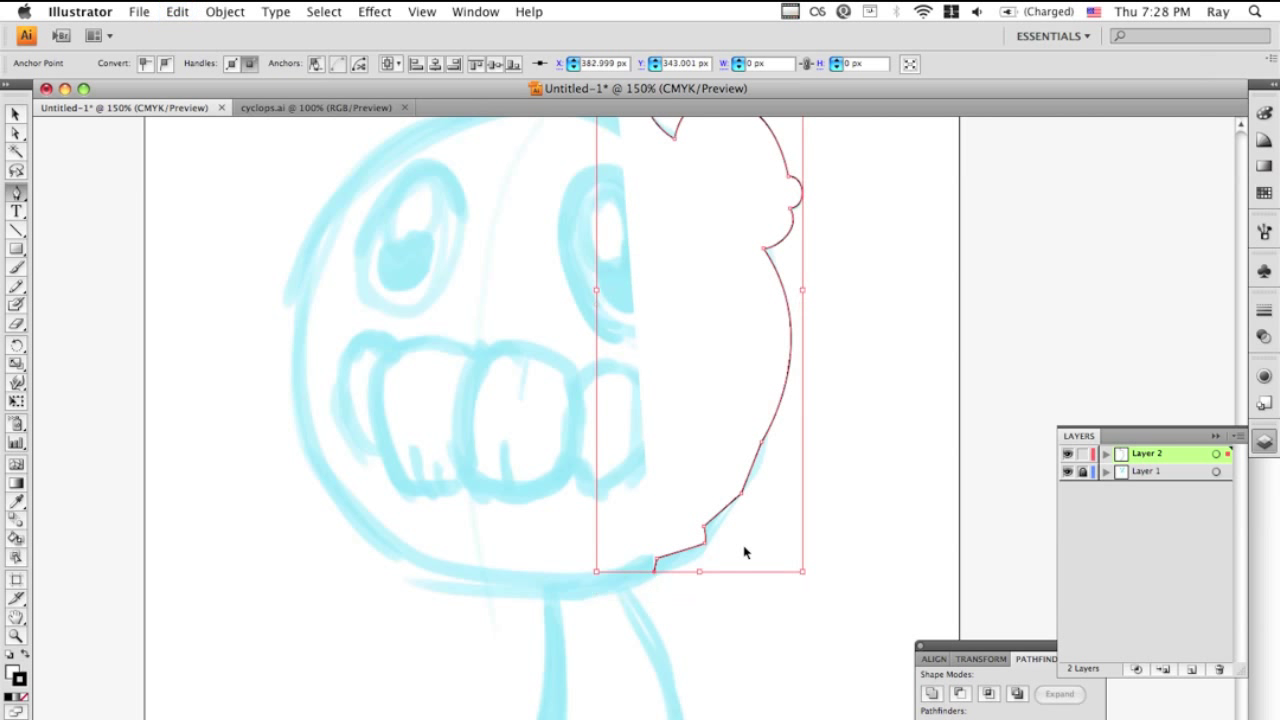
{"action": "key", "text": "super+z"}
{"action": "key", "text": "super+z"}
{"action": "key", "text": "super+z"}
{"action": "key", "text": "super+z"}
{"action": "key", "text": "super+z"}
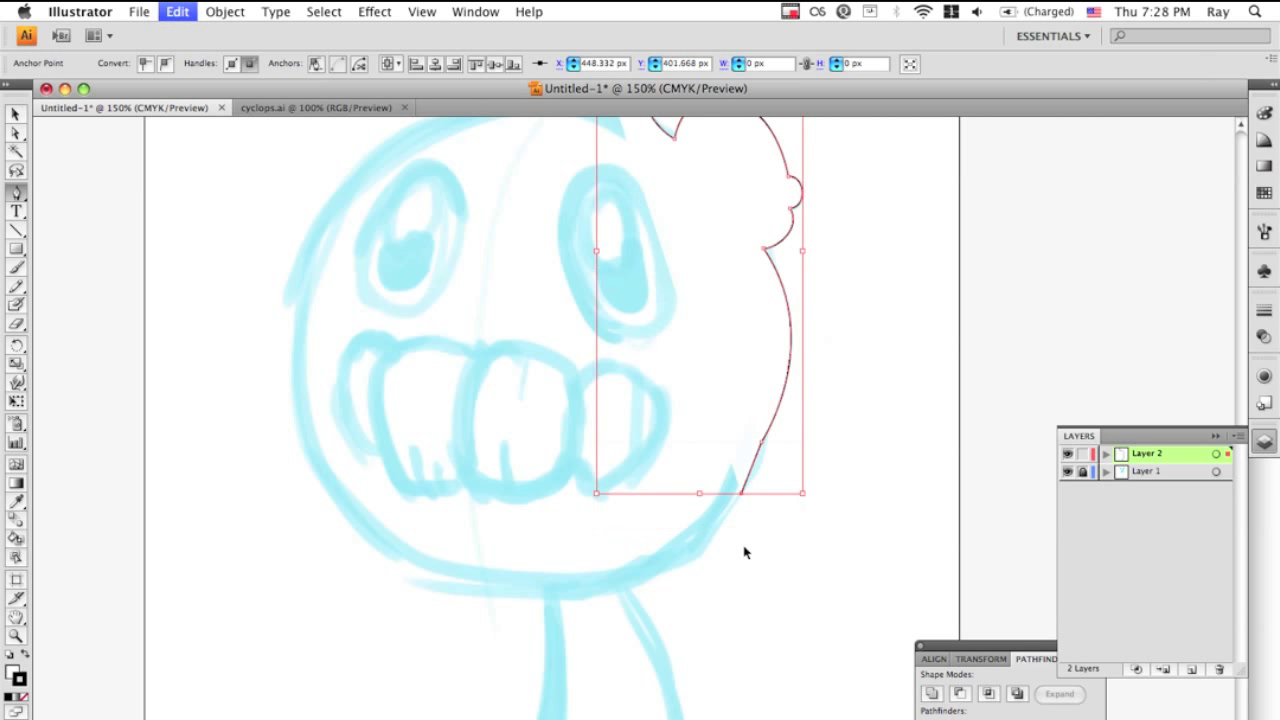
{"action": "key", "text": "super+z"}
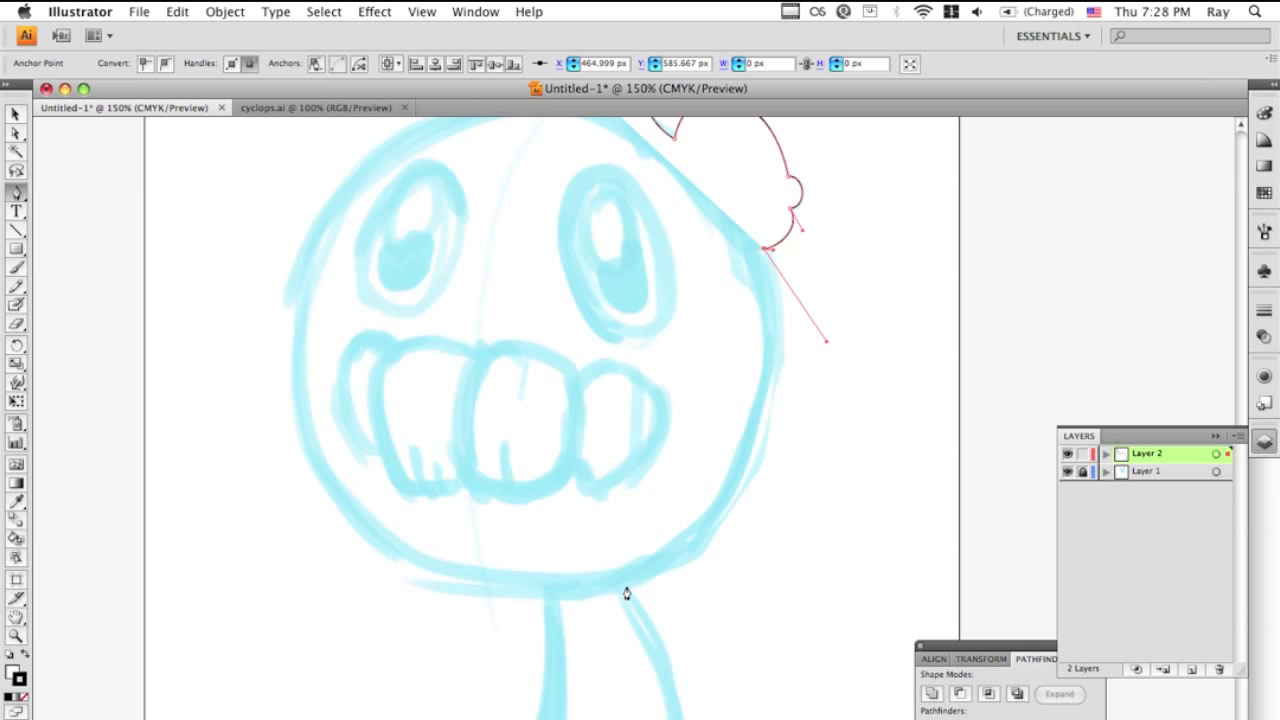
Step: Trace the right side of the head with one smooth curve from the hat to the body, ending in a corner
{"action": "left_click", "coordinate": [625, 586]}
{"action": "left_click_drag", "start_coordinate": [603, 594], "coordinate": [701, 647]}
{"action": "left_click_drag", "start_coordinate": [719, 584], "coordinate": [686, 465]}
Step: Continue the path down the right side of the body, past the shirt hem, along the outer leg and around the foot
{"action": "scroll", "coordinate": [686, 465], "scroll_direction": "down", "scroll_amount": 5}
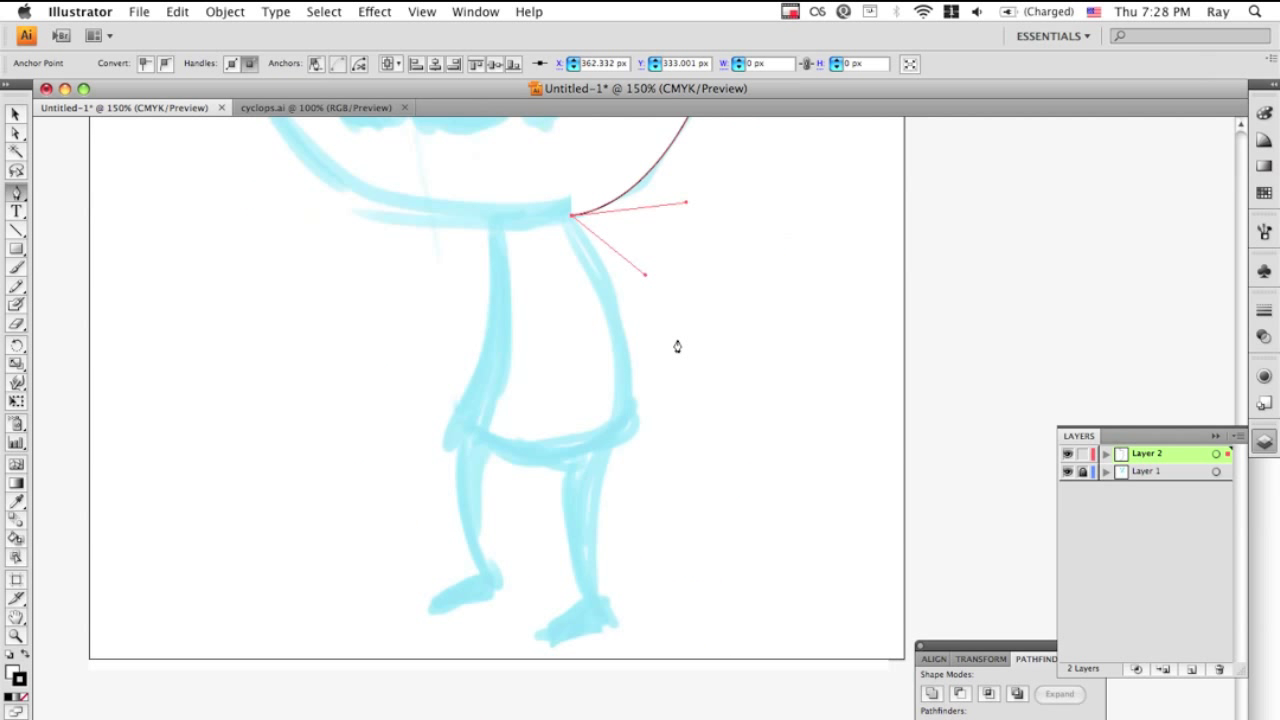
{"action": "left_click", "coordinate": [638, 421]}
{"action": "left_click_drag", "start_coordinate": [612, 444], "coordinate": [586, 540]}
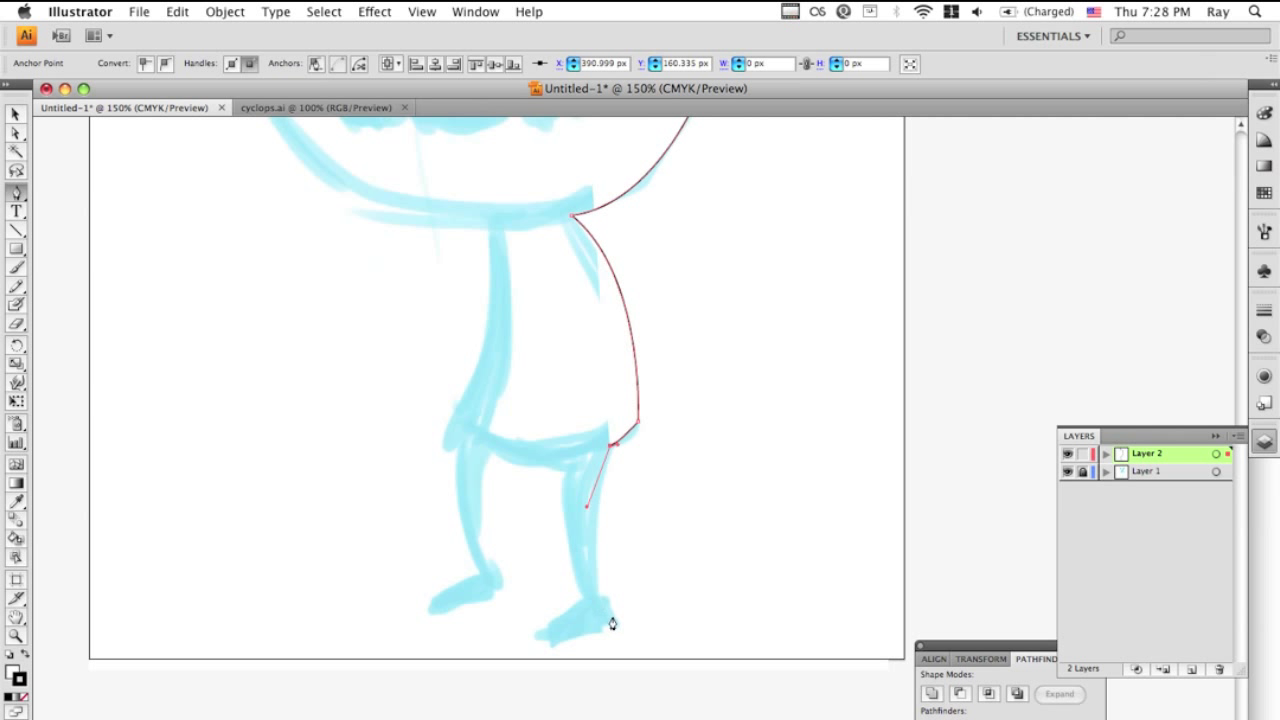
{"action": "left_click_drag", "start_coordinate": [615, 620], "coordinate": [573, 649]}
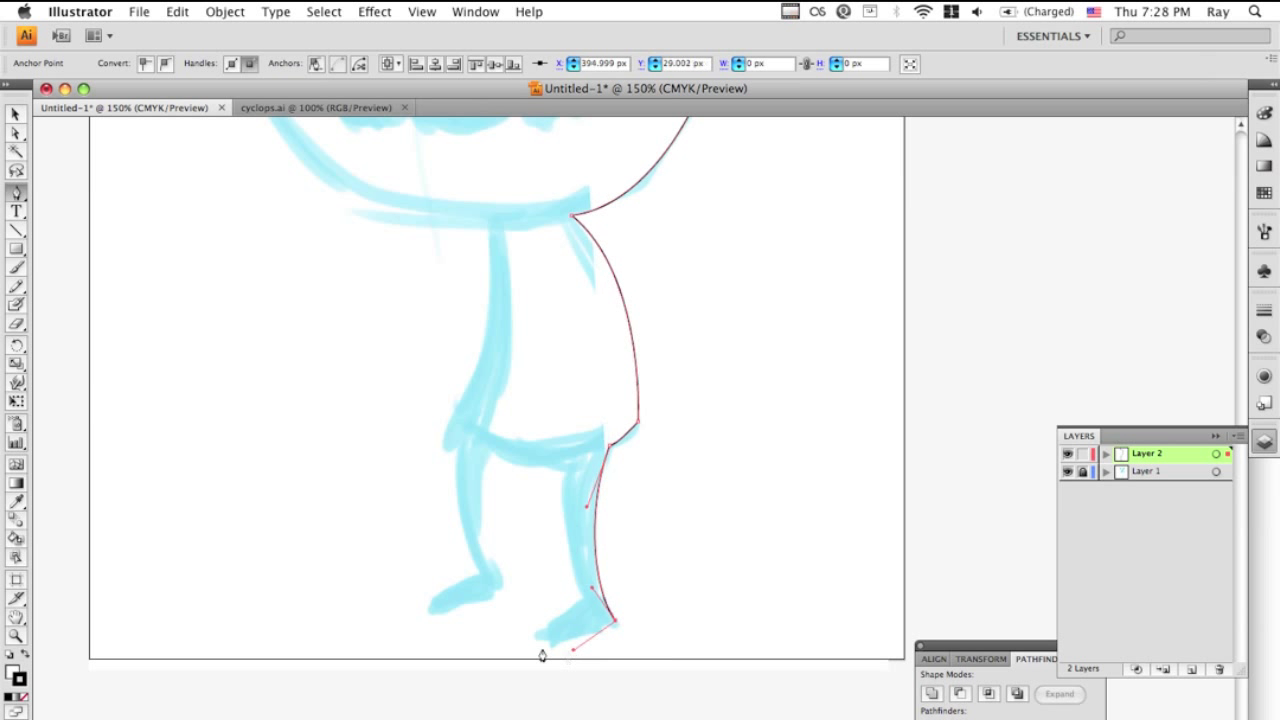
{"action": "left_click", "coordinate": [536, 644]}
{"action": "mouse_move", "coordinate": [584, 601]}
{"action": "left_mouse_down"}
{"action": "mouse_move", "coordinate": [617, 602]}
{"action": "mouse_move", "coordinate": [572, 580]}
{"action": "left_mouse_up"}
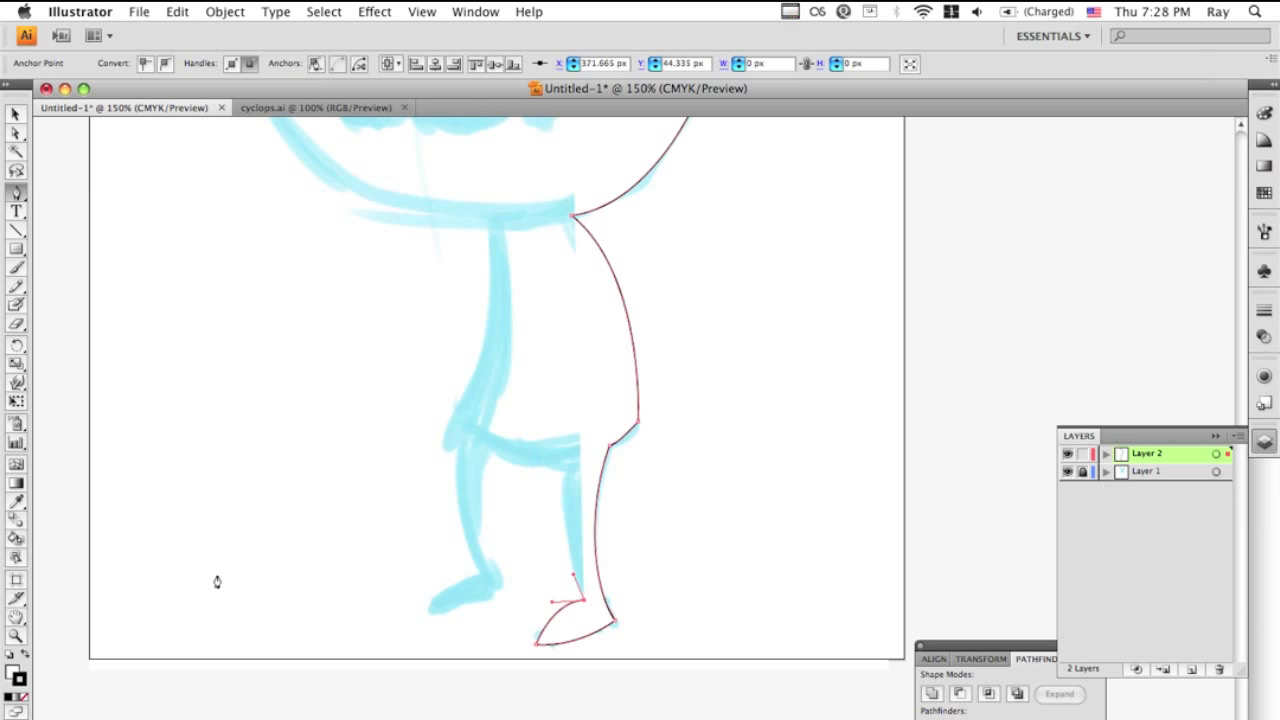
Step: Set the fill of the outline path to None, keeping its black stroke
{"action": "left_click", "coordinate": [12, 671]}
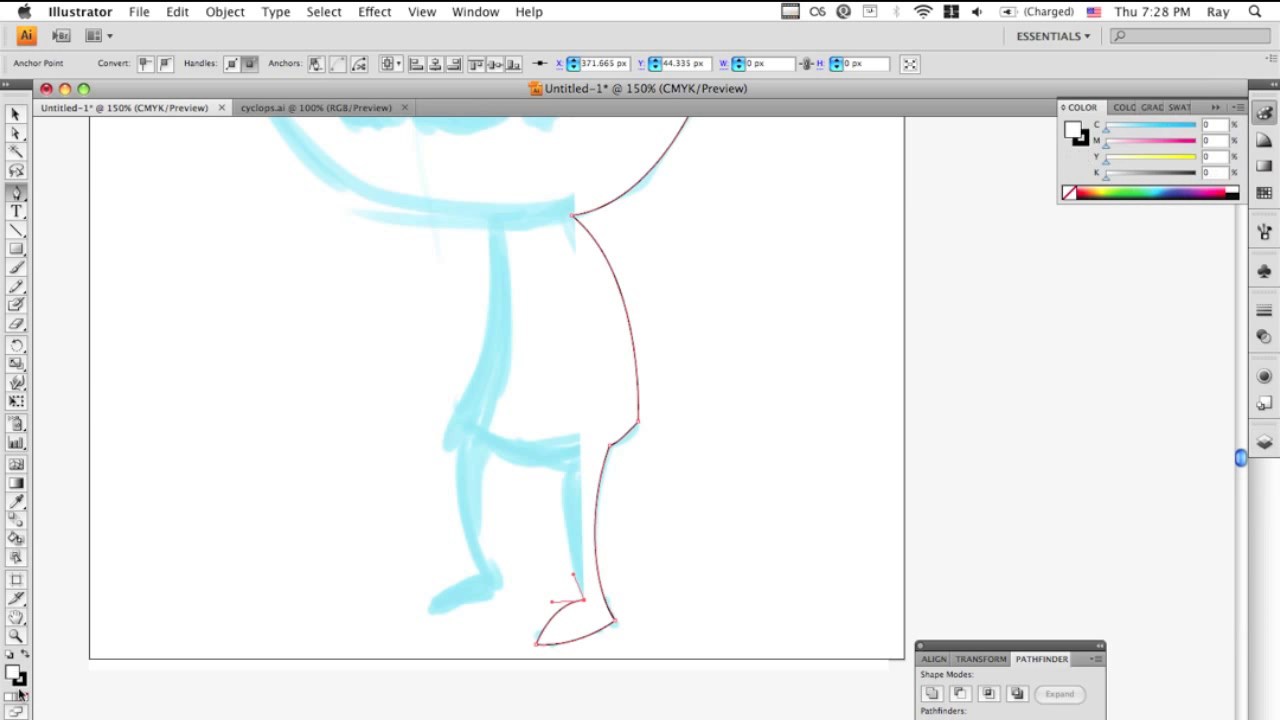
{"action": "left_click", "coordinate": [23, 697]}
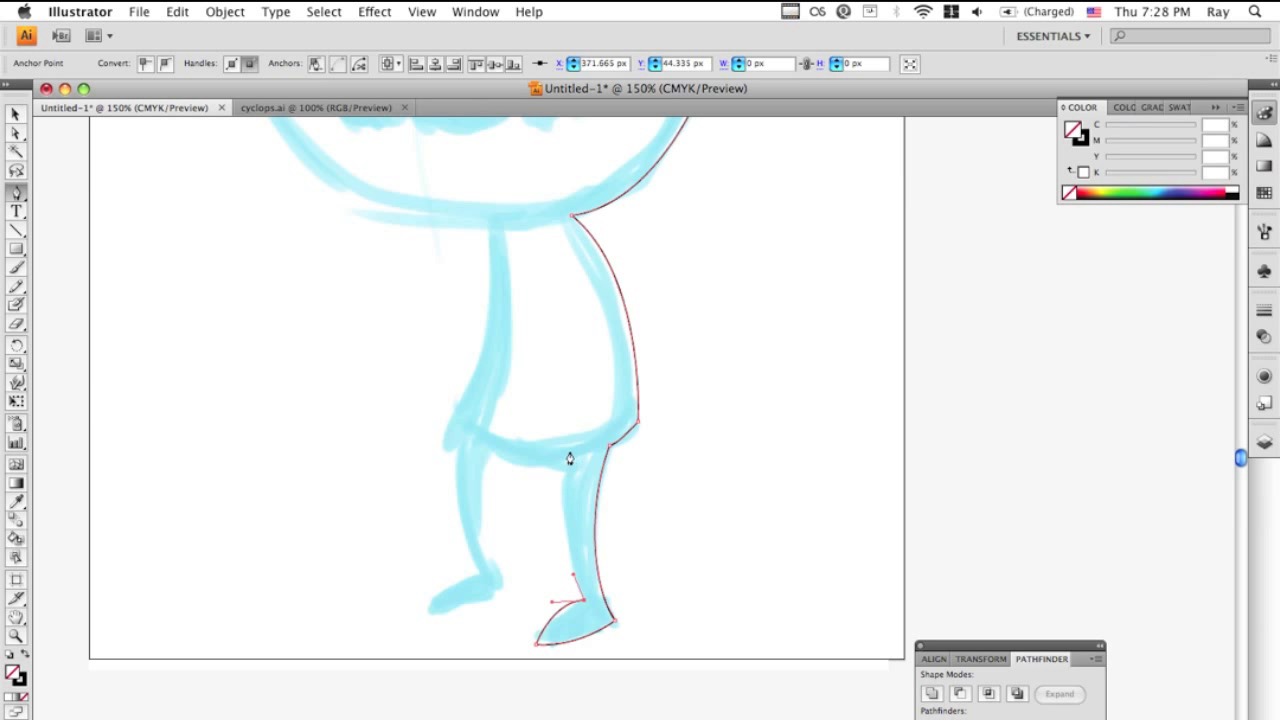
Step: Continue the outline up the inner leg, along the shirt hem, around the other leg and foot, and out to the hem corner
{"action": "mouse_move", "coordinate": [580, 436]}
{"action": "left_mouse_down"}
{"action": "mouse_move", "coordinate": [588, 409]}
{"action": "mouse_move", "coordinate": [543, 434]}
{"action": "mouse_move", "coordinate": [591, 414]}
{"action": "mouse_move", "coordinate": [531, 469]}
{"action": "left_mouse_up"}
{"action": "left_click", "coordinate": [488, 443]}
{"action": "left_click_drag", "start_coordinate": [503, 592], "coordinate": [443, 512]}
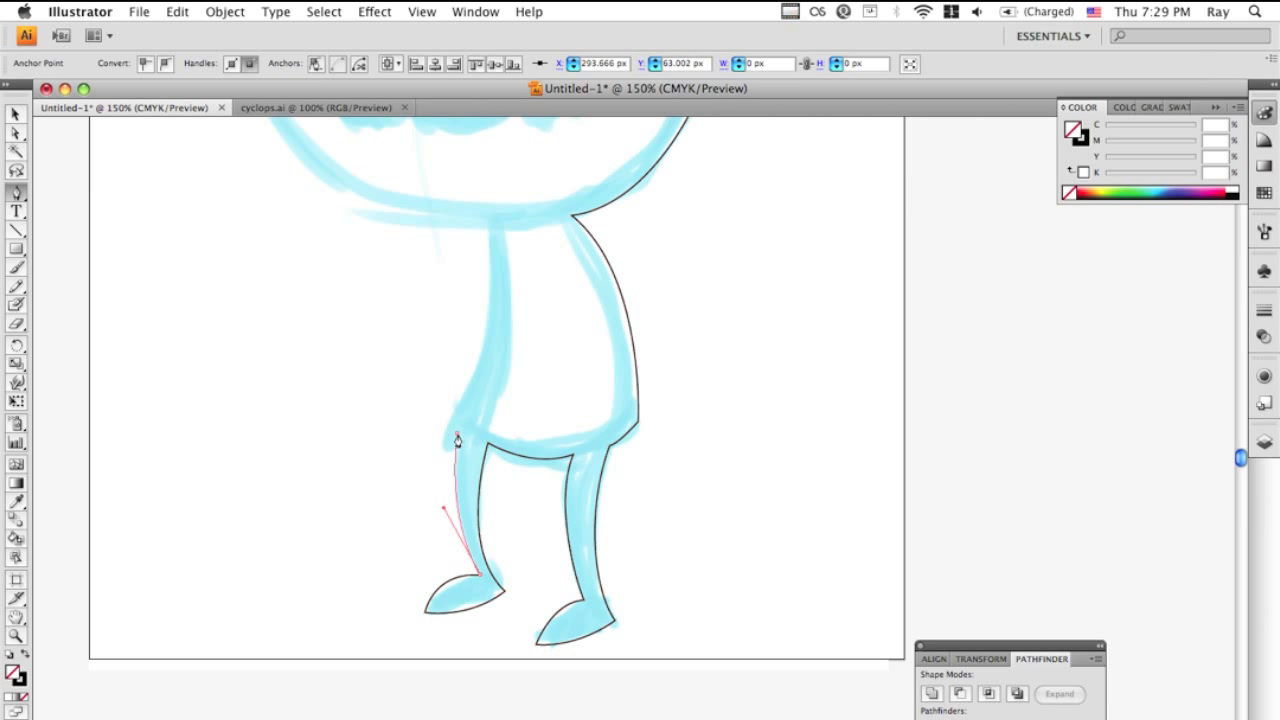
{"action": "left_click", "coordinate": [446, 432]}
Step: Trace the left side of the body and head, closing the outline path at the base of the hat's stem
{"action": "scroll", "coordinate": [534, 506], "scroll_direction": "up", "scroll_amount": 1}
{"action": "scroll", "coordinate": [534, 506], "scroll_direction": "up", "scroll_amount": 5}
{"action": "scroll", "coordinate": [534, 506], "scroll_direction": "left", "scroll_amount": 3}
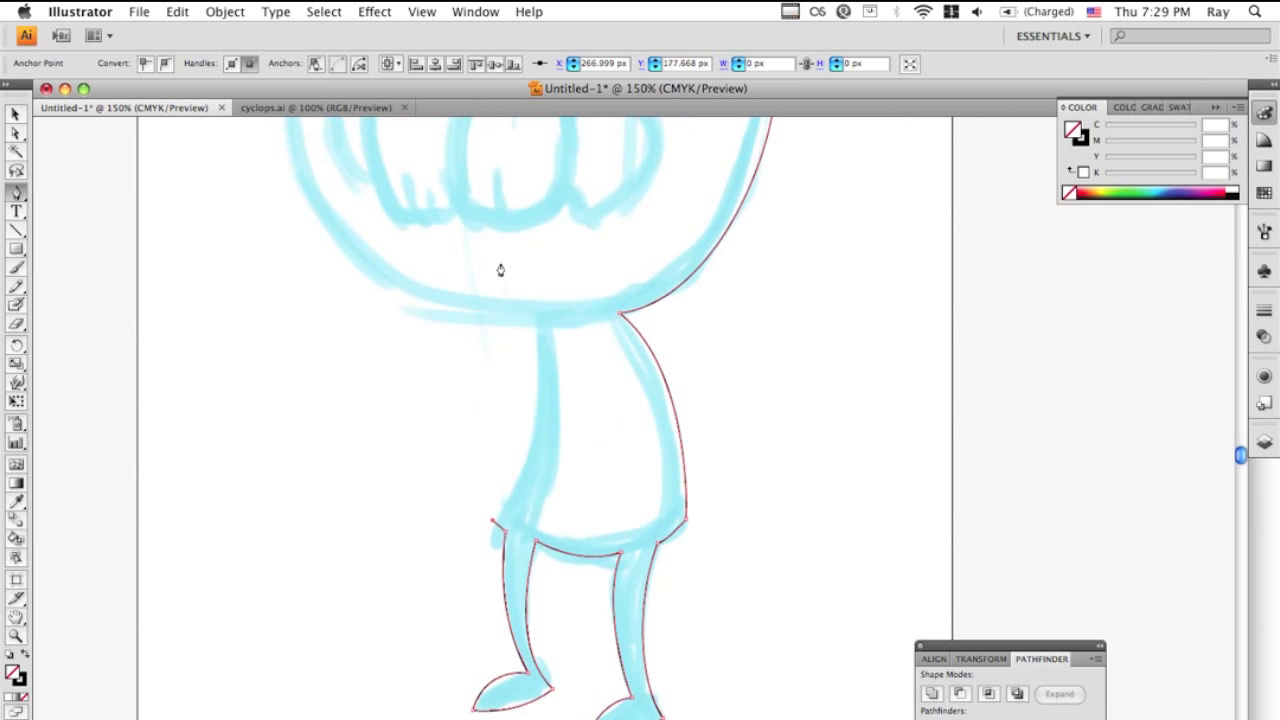
{"action": "left_click_drag", "start_coordinate": [534, 320], "coordinate": [503, 575]}
{"action": "left_click_drag", "start_coordinate": [506, 494], "coordinate": [512, 551]}
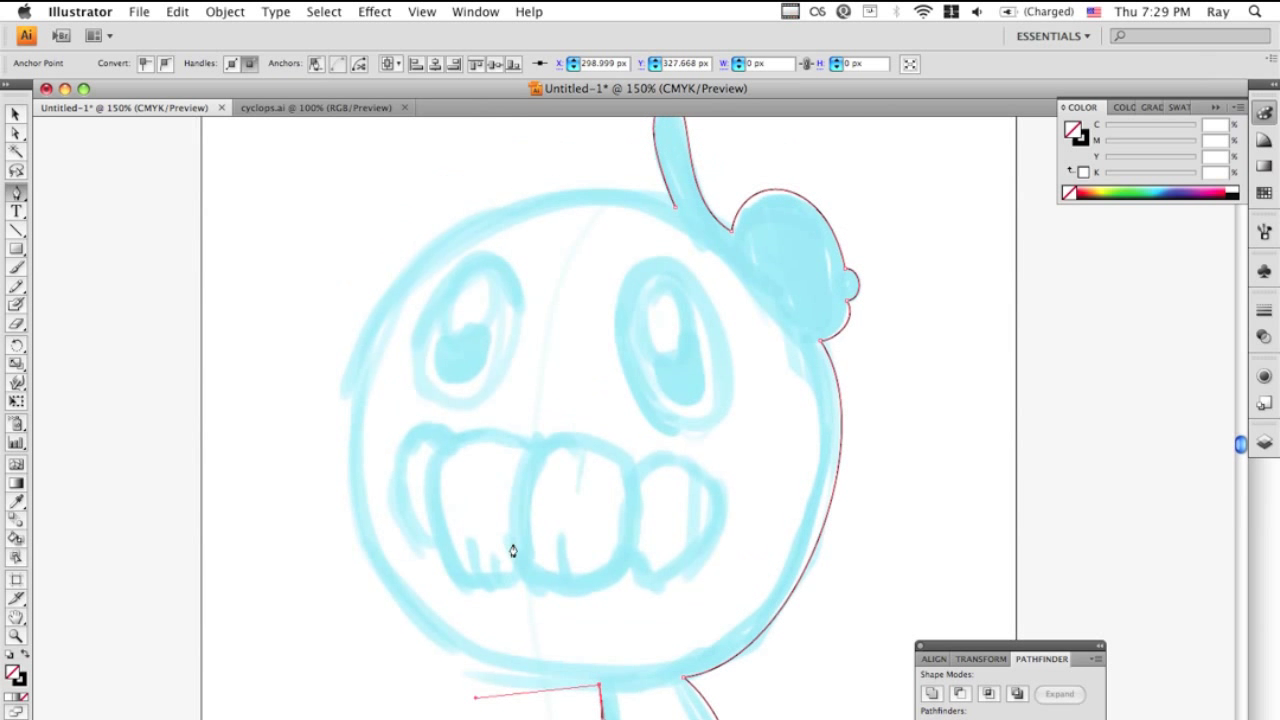
{"action": "left_click_drag", "start_coordinate": [358, 344], "coordinate": [420, 194]}
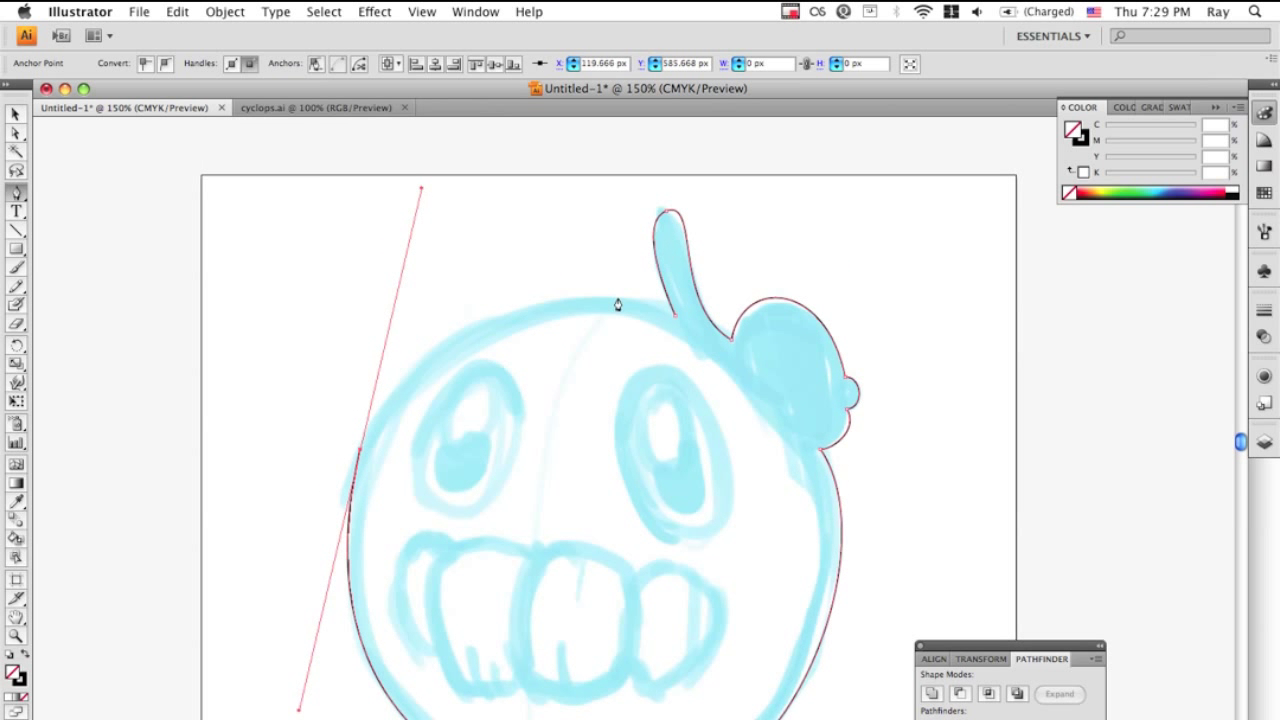
{"action": "left_click", "coordinate": [677, 320]}
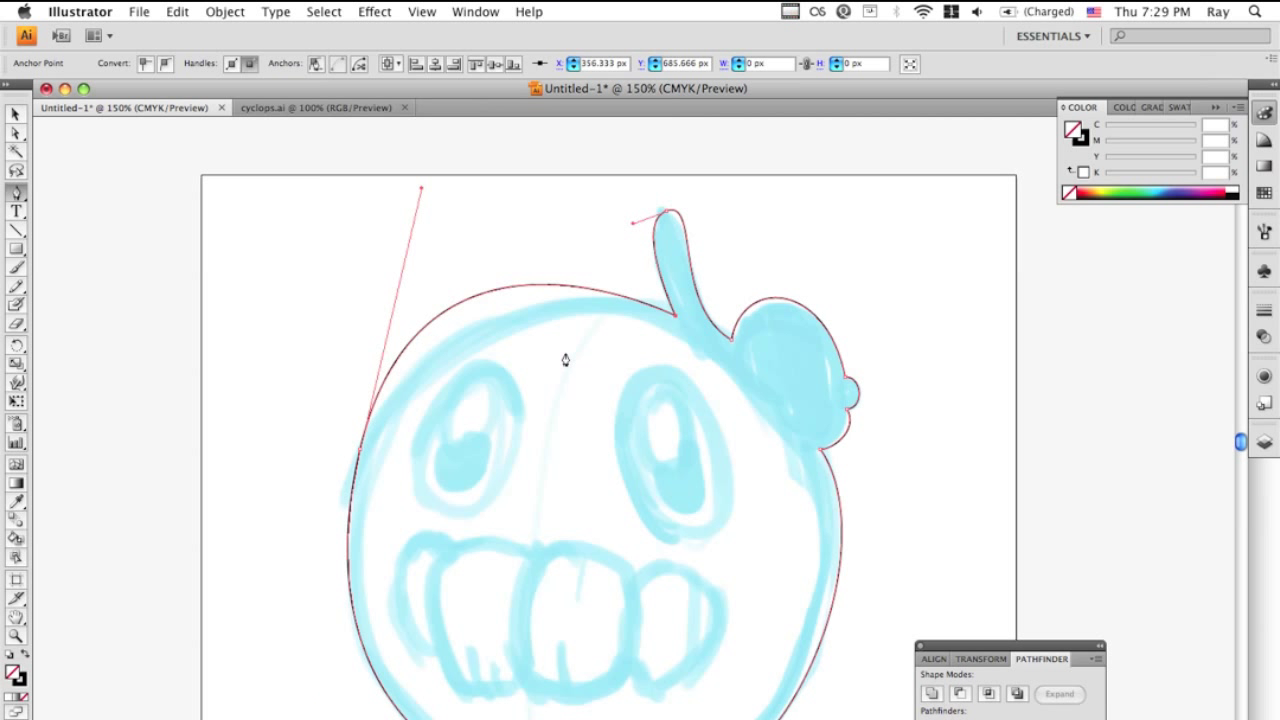
Step: Shorten the long direction handle on the head's left anchor so the top curve follows the sketch, then deselect the outline
{"action": "key", "text": "a"}
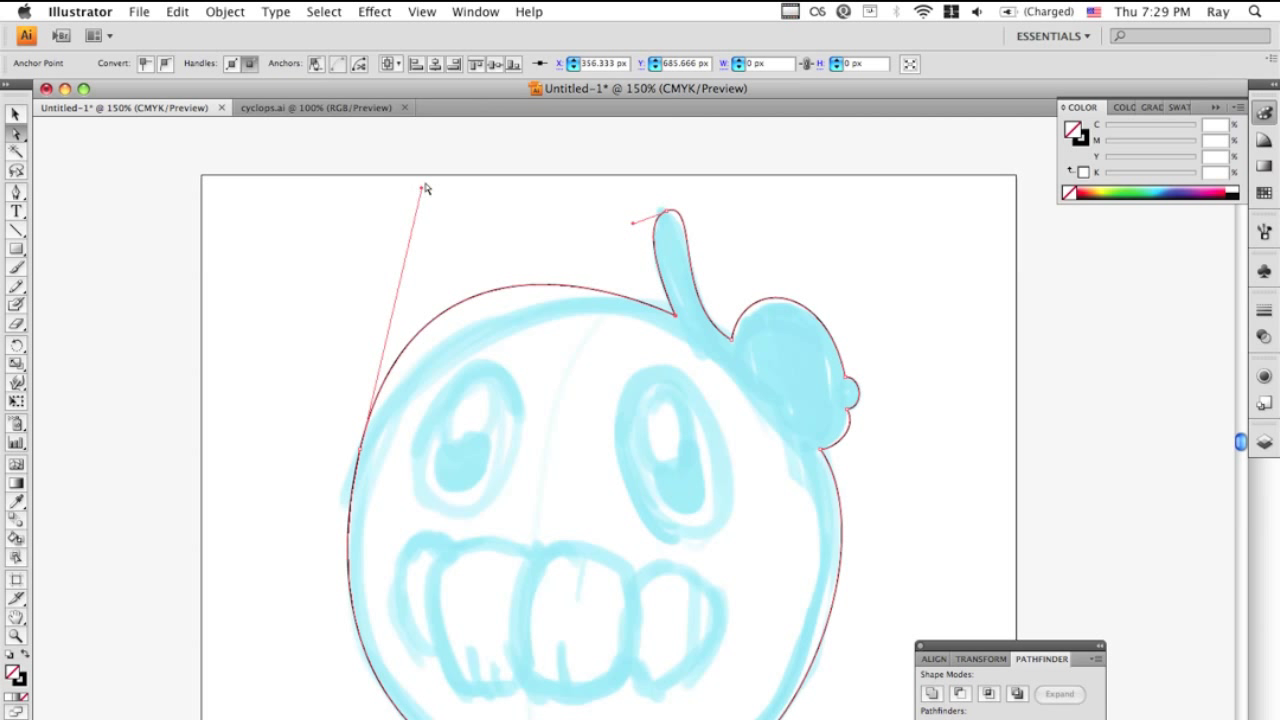
{"action": "left_click_drag", "start_coordinate": [422, 193], "coordinate": [419, 254]}
{"action": "left_click", "coordinate": [487, 445]}
{"action": "scroll", "coordinate": [487, 445], "scroll_direction": "down", "scroll_amount": 10}
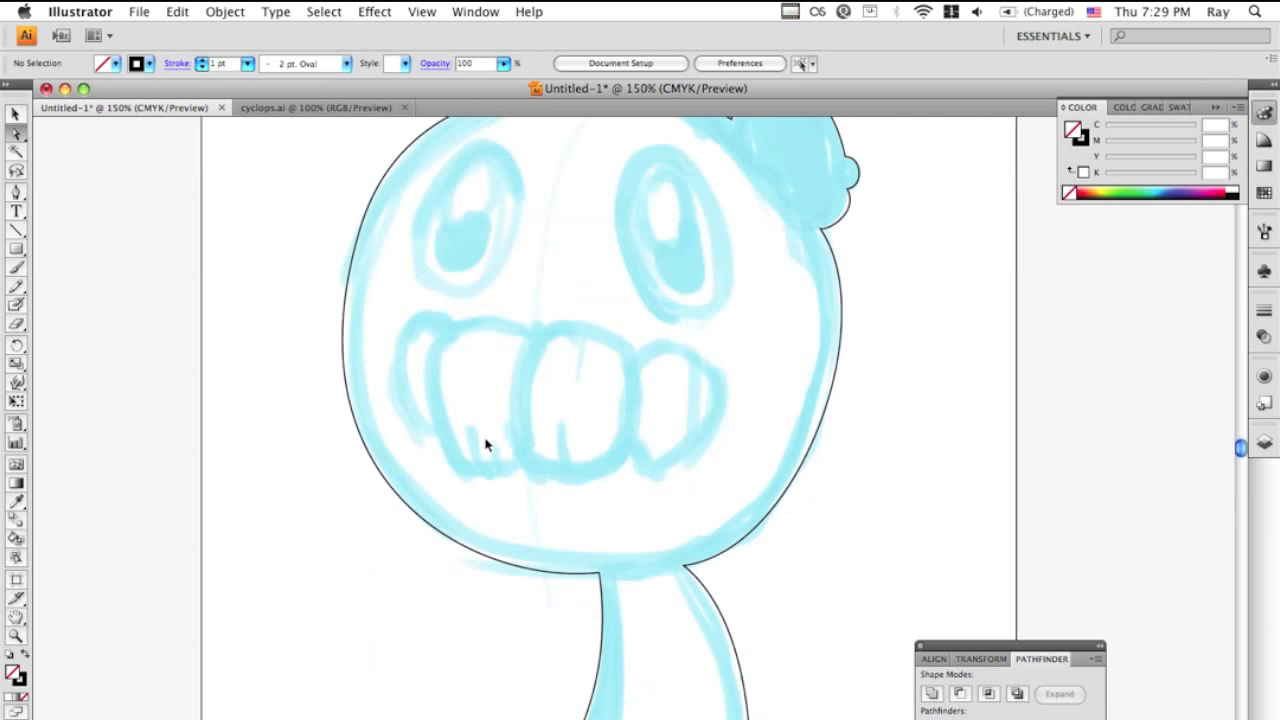
{"action": "key", "text": "super+minus"}
{"action": "key", "text": "super+minus"}
{"action": "key", "text": "super+plus"}
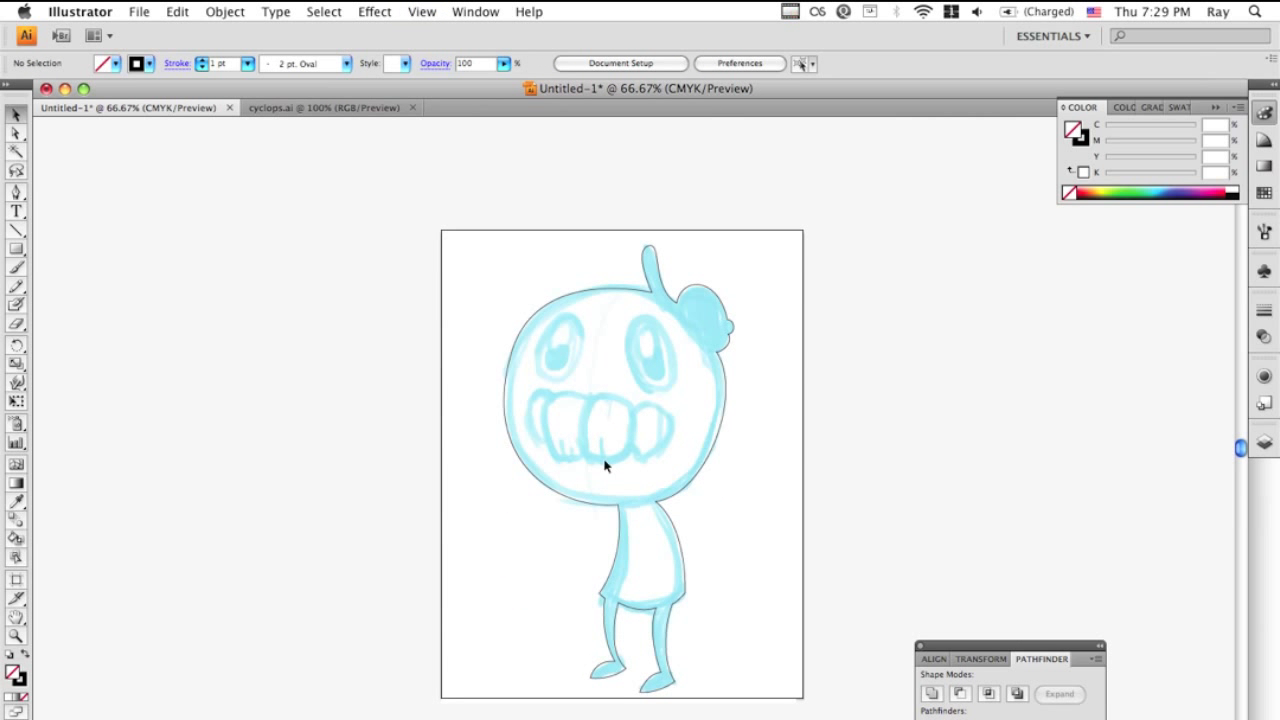
Step: Deselect the character outline and place the floating Pathfinder panel close beside the artboard
{"action": "left_click", "coordinate": [616, 508]}
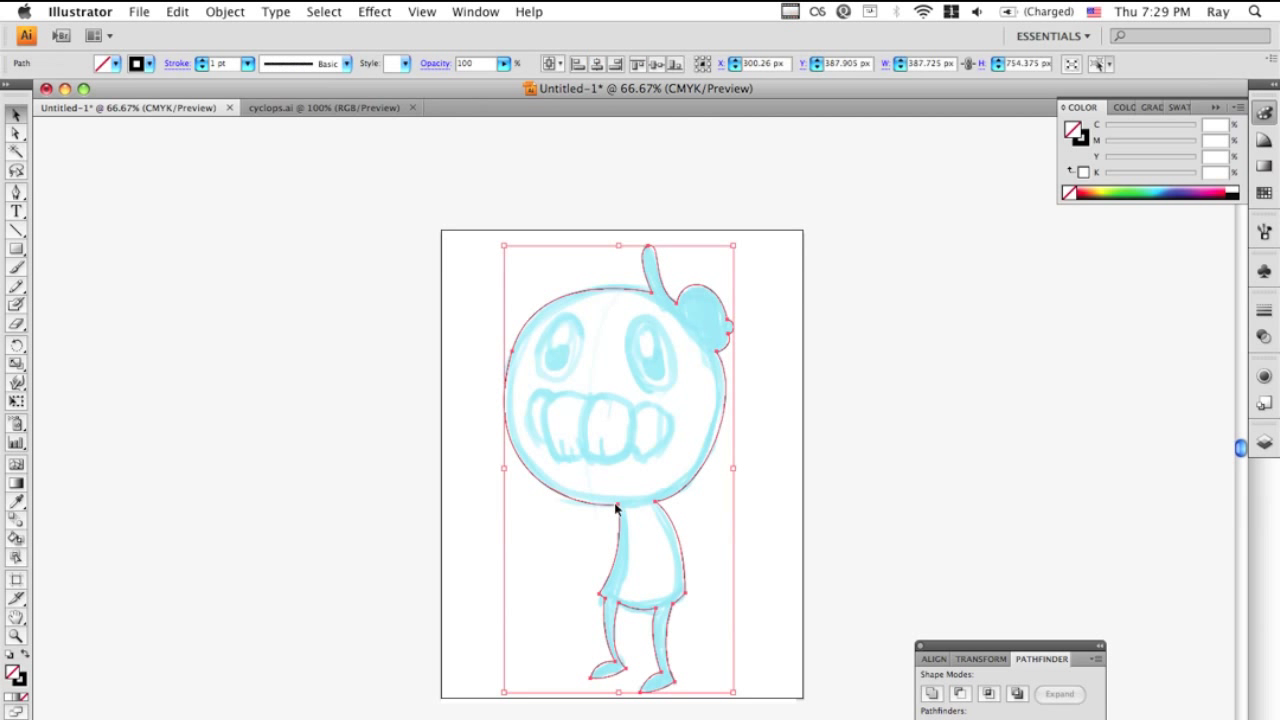
{"action": "left_click", "coordinate": [800, 548]}
{"action": "left_click_drag", "start_coordinate": [956, 646], "coordinate": [859, 296]}
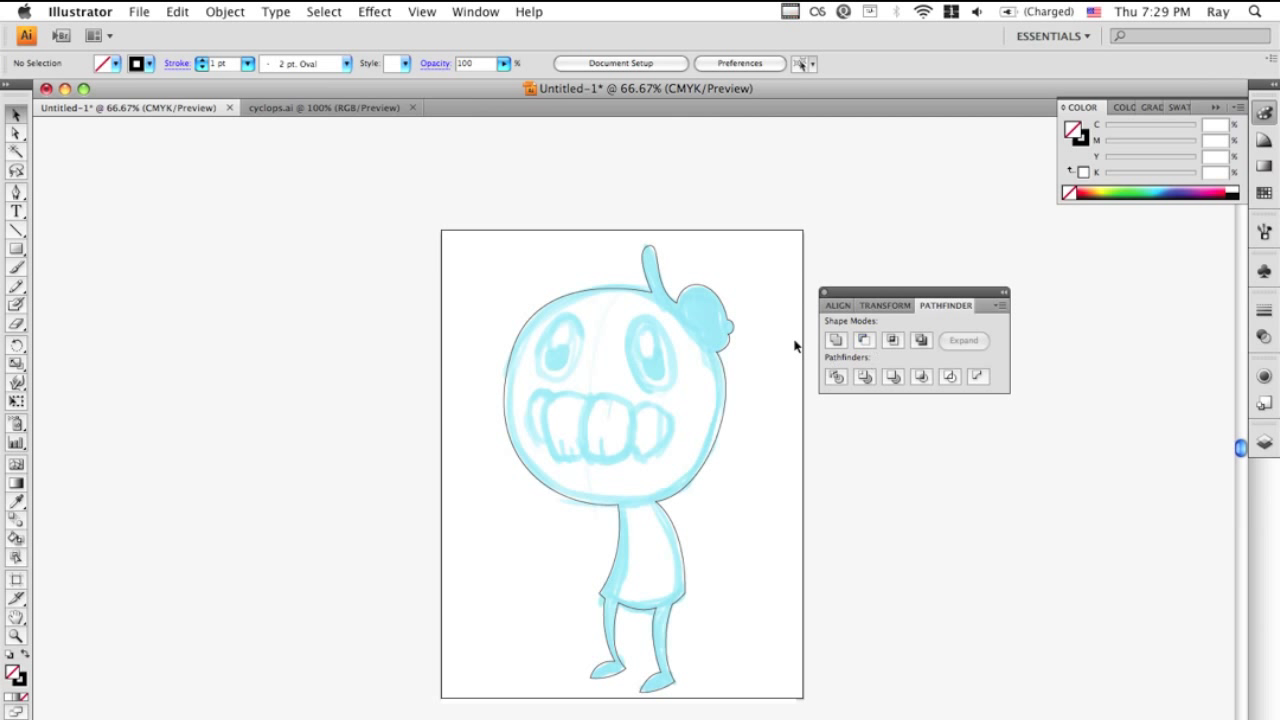
Step: Swap the outline's fill and stroke to preview the character as a solid black silhouette
{"action": "left_click", "coordinate": [720, 359]}
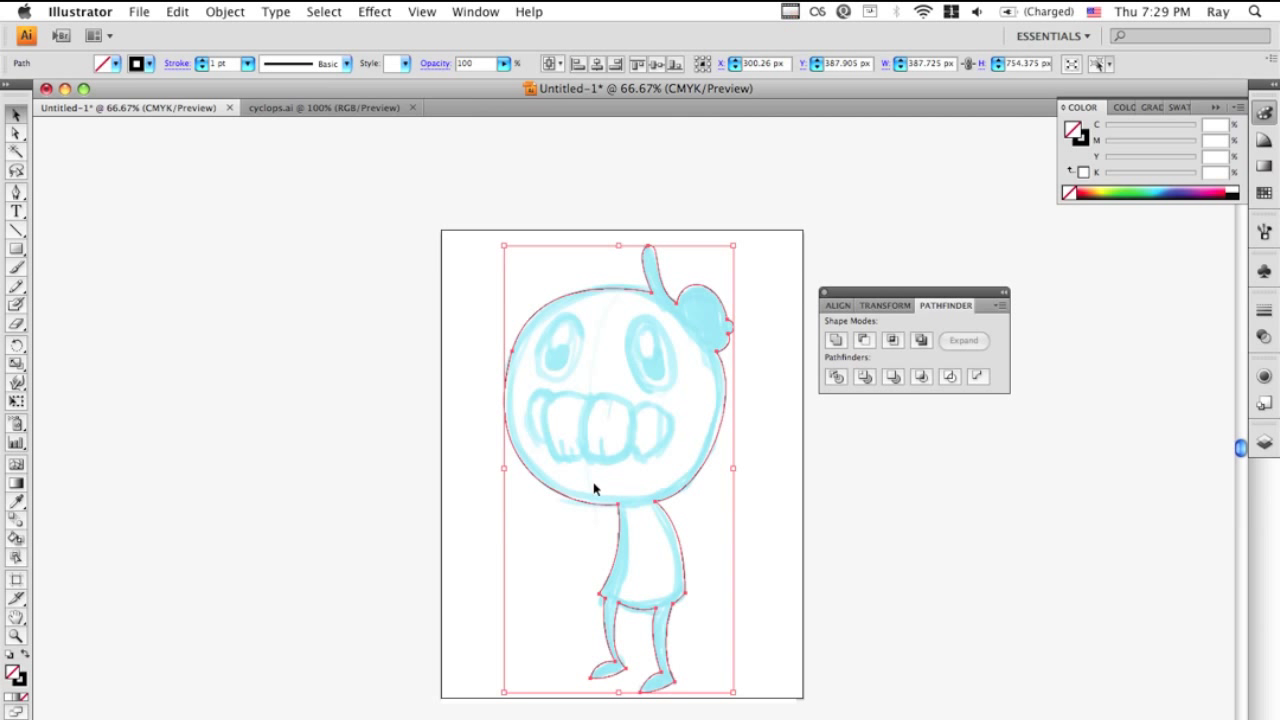
{"action": "left_click", "coordinate": [26, 657]}
{"action": "left_click", "coordinate": [250, 567]}
{"action": "scroll", "coordinate": [250, 567], "scroll_direction": "down", "scroll_amount": 2}
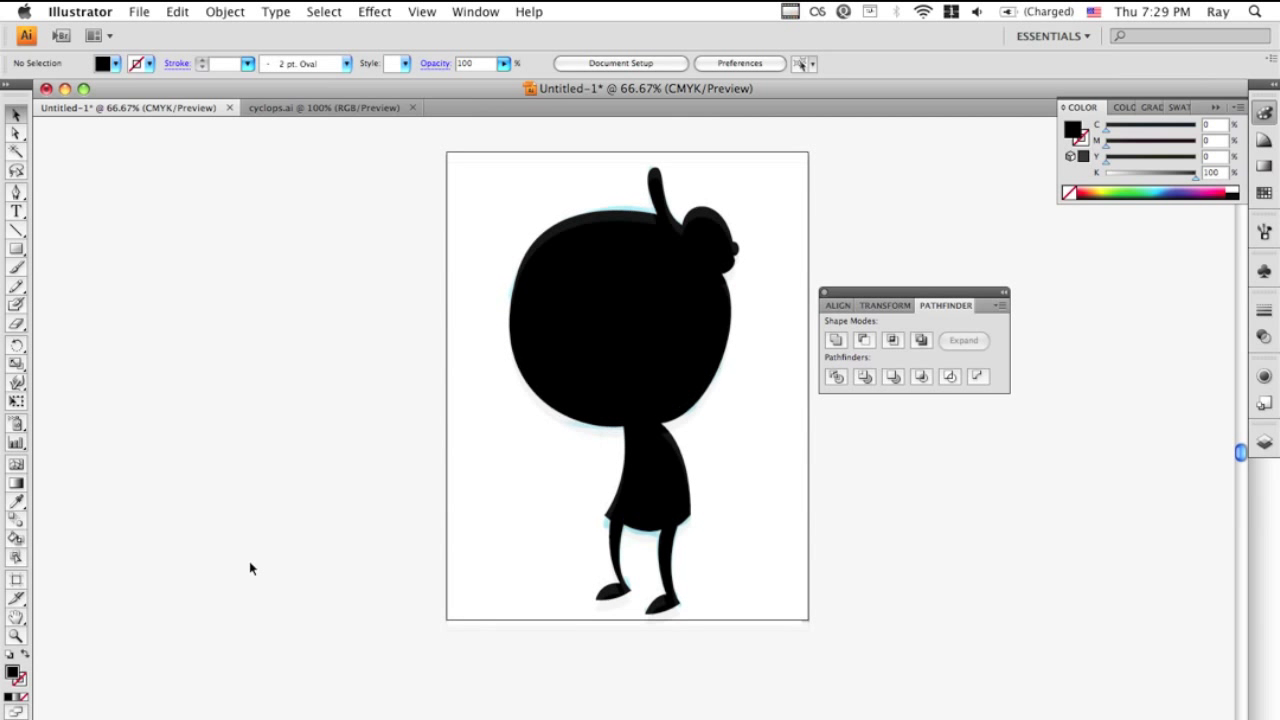
{"action": "scroll", "coordinate": [250, 567], "scroll_direction": "down", "scroll_amount": 3}
{"action": "scroll", "coordinate": [250, 567], "scroll_direction": "up", "scroll_amount": 6}
{"action": "scroll", "coordinate": [250, 567], "scroll_direction": "right", "scroll_amount": 2}
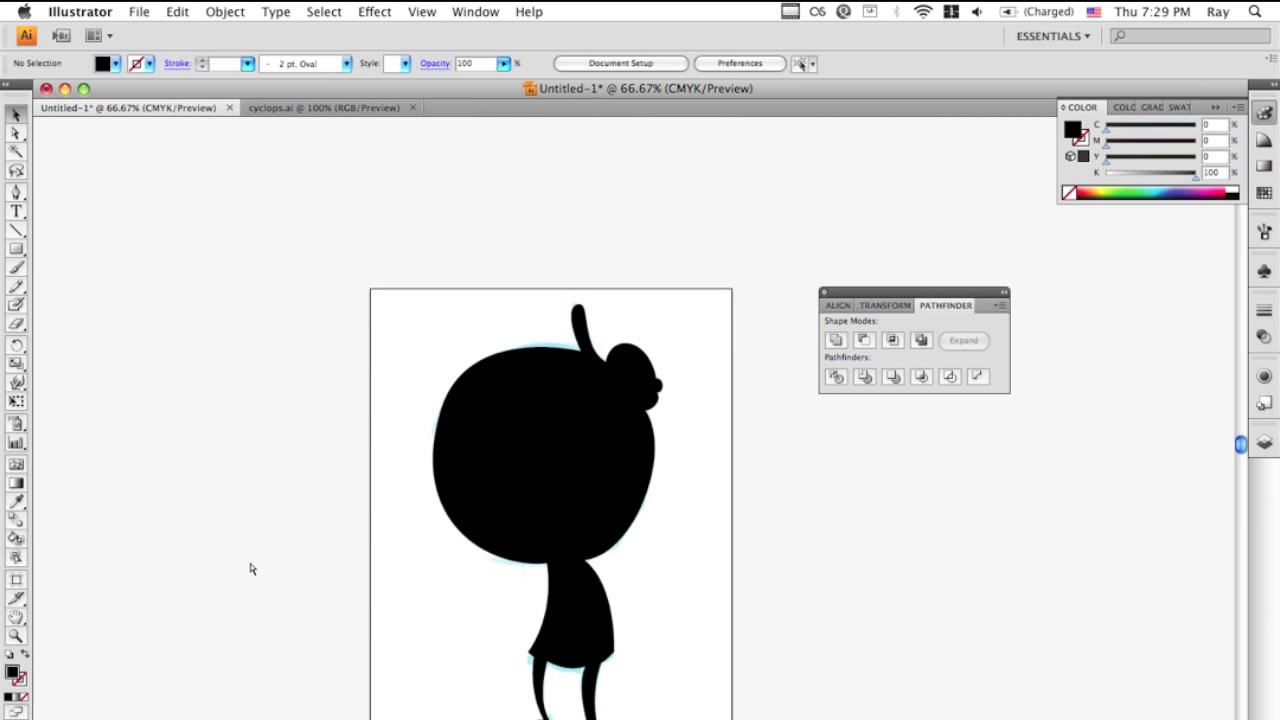
Step: Undo the fill and stroke swap on the character outline
{"action": "key", "text": "super+z"}
{"action": "key", "text": "super+z"}
{"action": "scroll", "coordinate": [251, 567], "scroll_direction": "down", "scroll_amount": 2}
{"action": "scroll", "coordinate": [251, 567], "scroll_direction": "left", "scroll_amount": 1}
{"action": "left_click", "coordinate": [299, 550]}
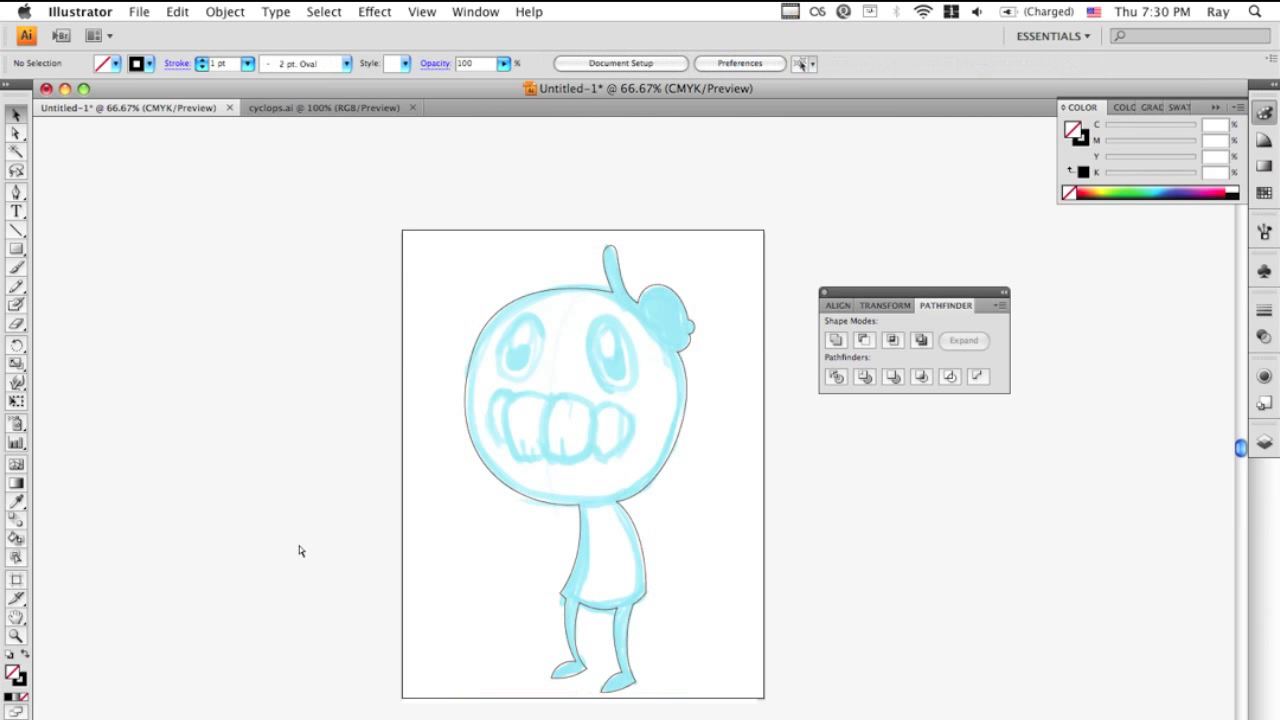
Step: Select the finished character outline and copy it
{"action": "key", "text": "super+equal"}
{"action": "key", "text": "super+equal"}
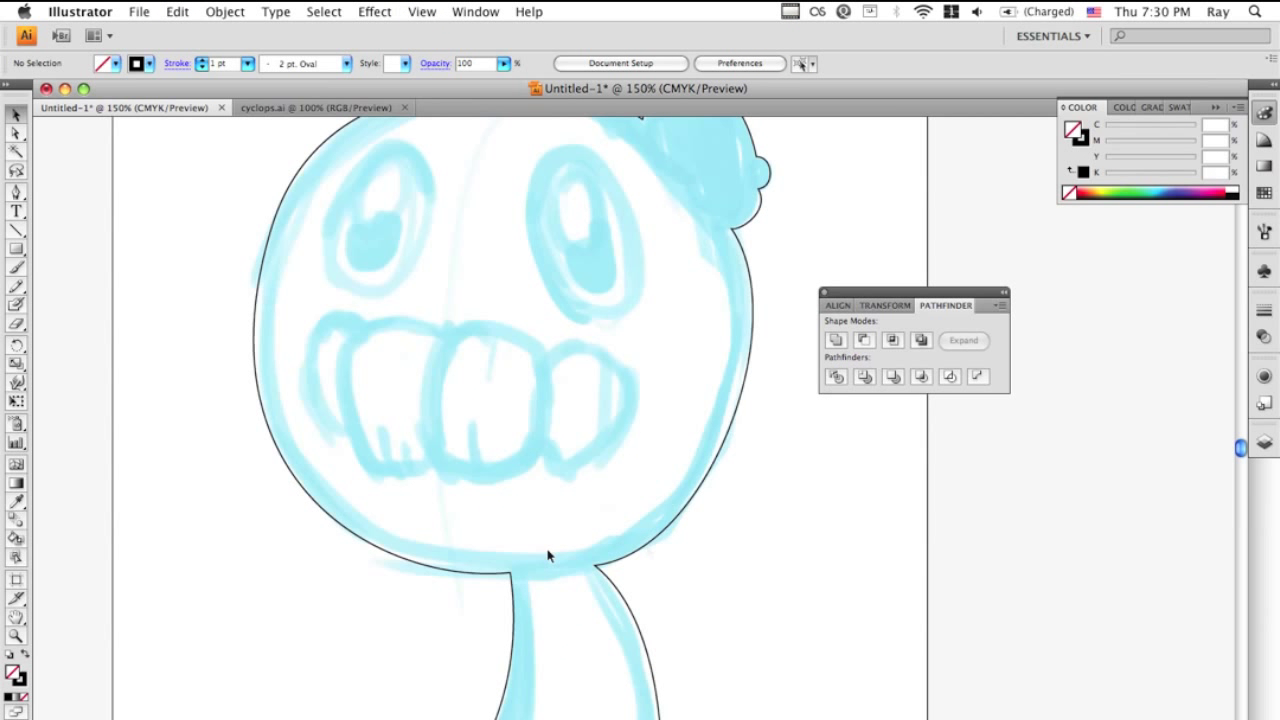
{"action": "left_click", "coordinate": [648, 548]}
{"action": "key", "text": "super+c"}
{"action": "key", "text": "super+f"}
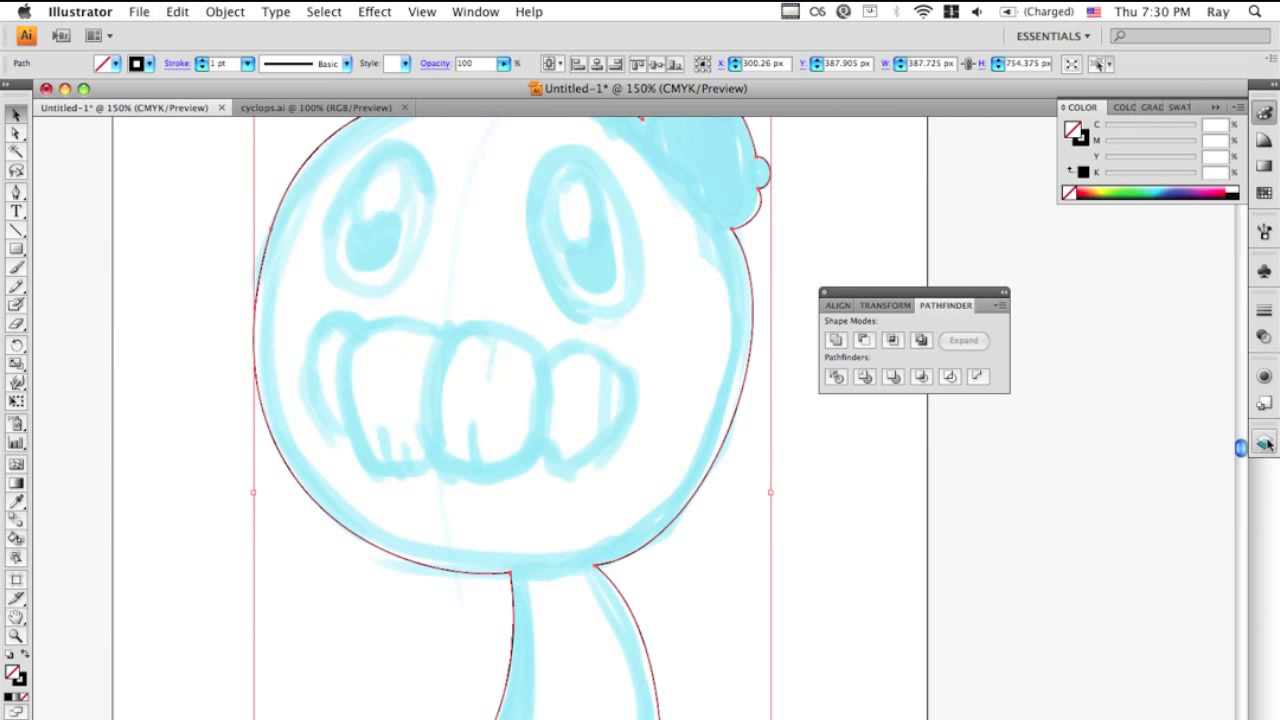
Step: Add Layer 3 with Layer 2 locked beneath it, and paste the copied outline in front on the new layer
{"action": "left_click", "coordinate": [1265, 442]}
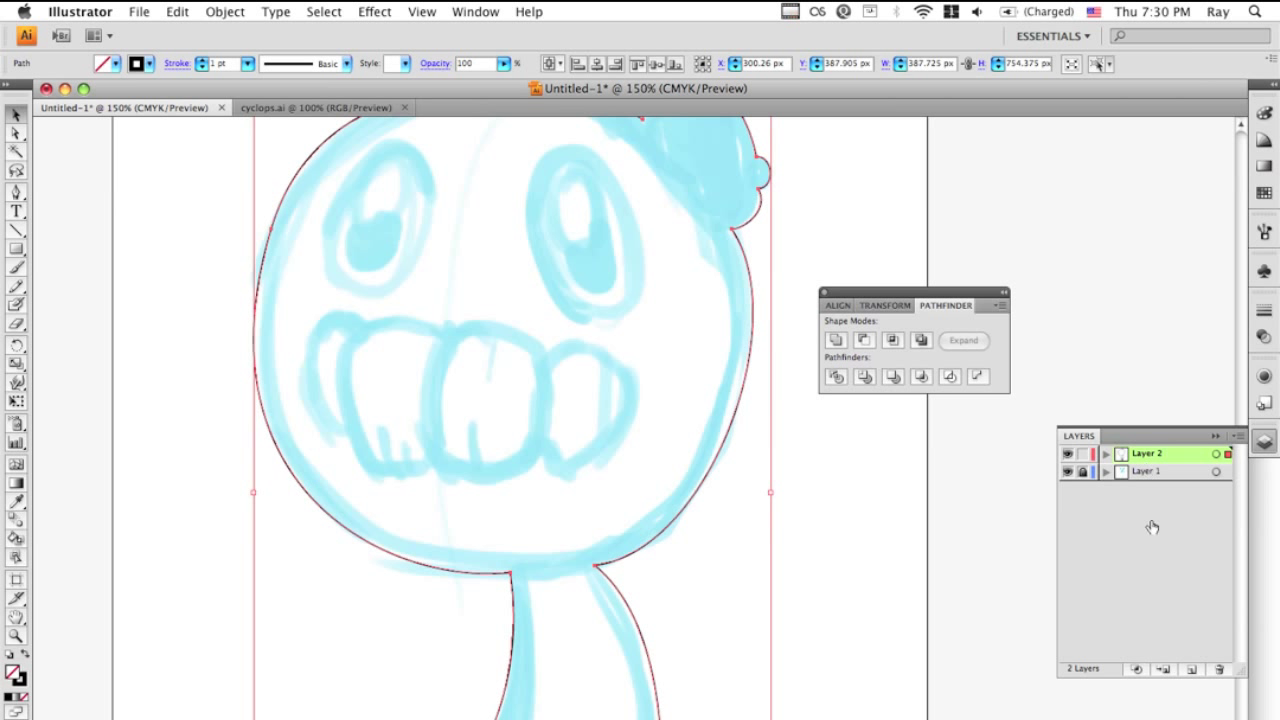
{"action": "left_click", "coordinate": [1192, 670]}
{"action": "left_click", "coordinate": [1082, 471]}
{"action": "left_click", "coordinate": [1215, 455]}
{"action": "key", "text": "super+f"}
{"action": "left_click", "coordinate": [806, 525]}
Step: Start a new Pen path inside the body with a shallow curve along the underside of the head, from left to right
{"action": "scroll", "coordinate": [806, 525], "scroll_direction": "up", "scroll_amount": 3}
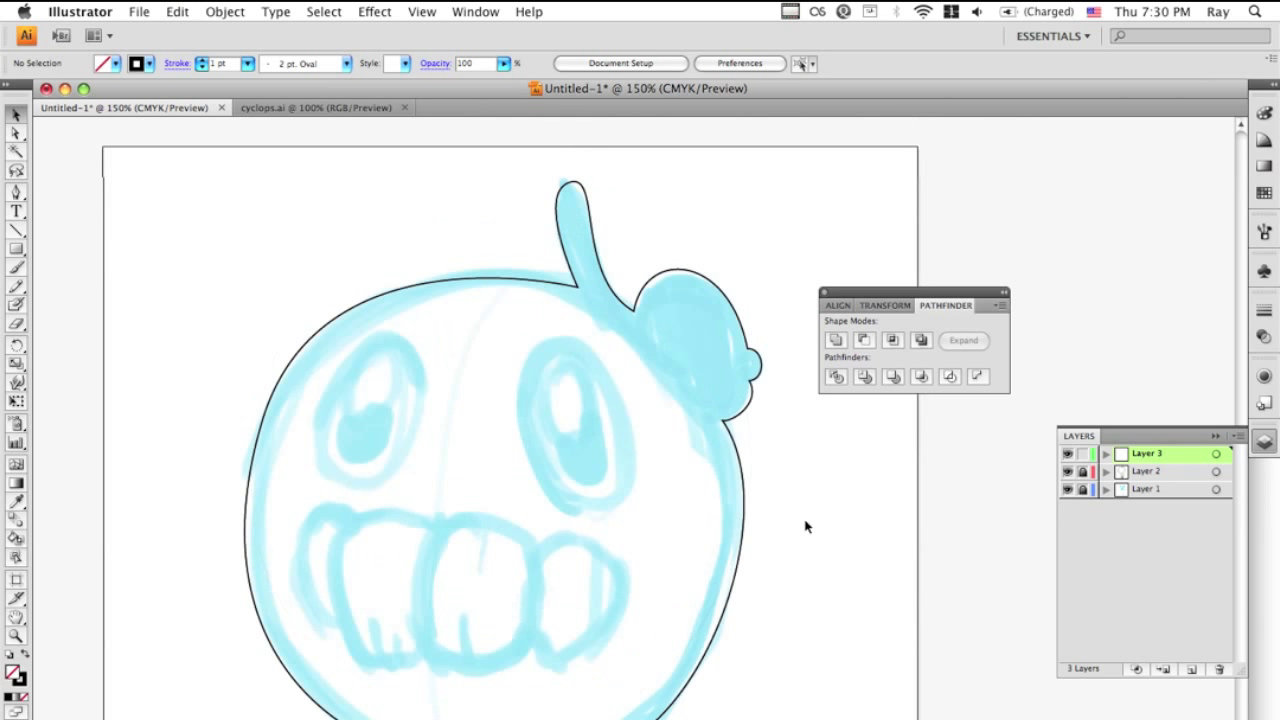
{"action": "scroll", "coordinate": [760, 537], "scroll_direction": "up", "scroll_amount": 3}
{"action": "scroll", "coordinate": [760, 537], "scroll_direction": "left", "scroll_amount": 2}
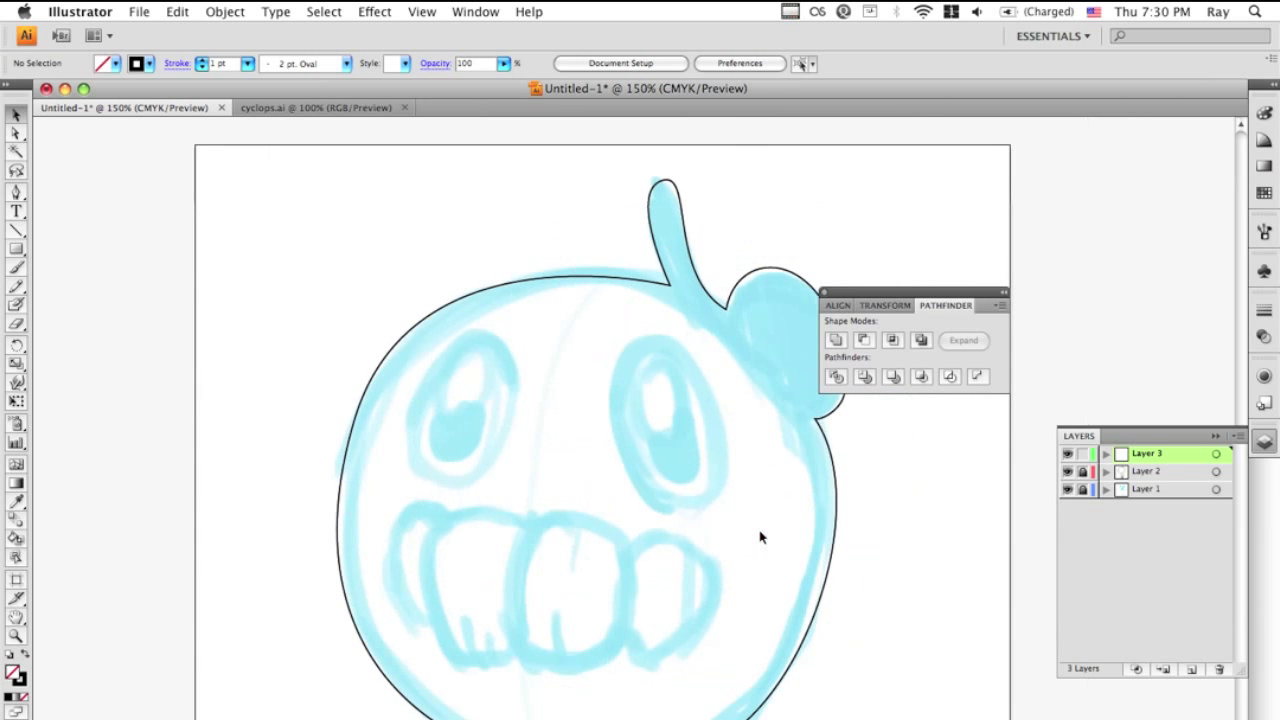
{"action": "scroll", "coordinate": [756, 527], "scroll_direction": "down", "scroll_amount": 10}
{"action": "scroll", "coordinate": [756, 527], "scroll_direction": "left", "scroll_amount": 2}
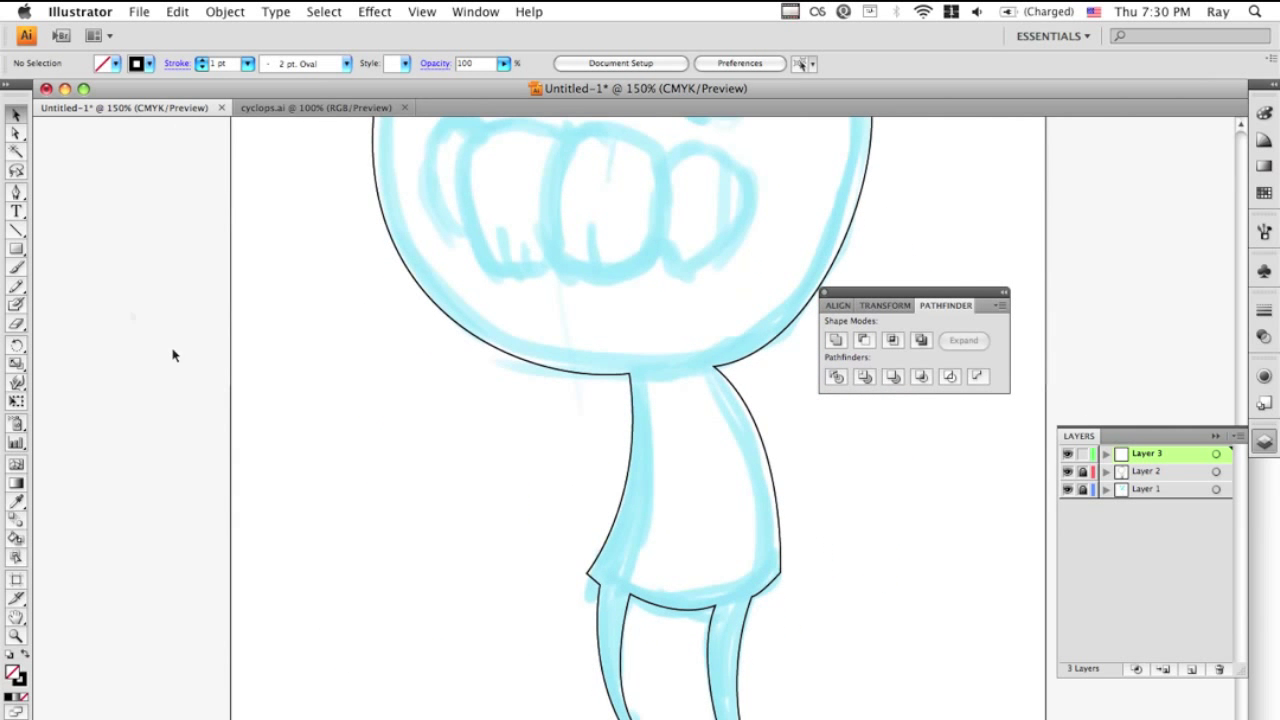
{"action": "left_click", "coordinate": [15, 195]}
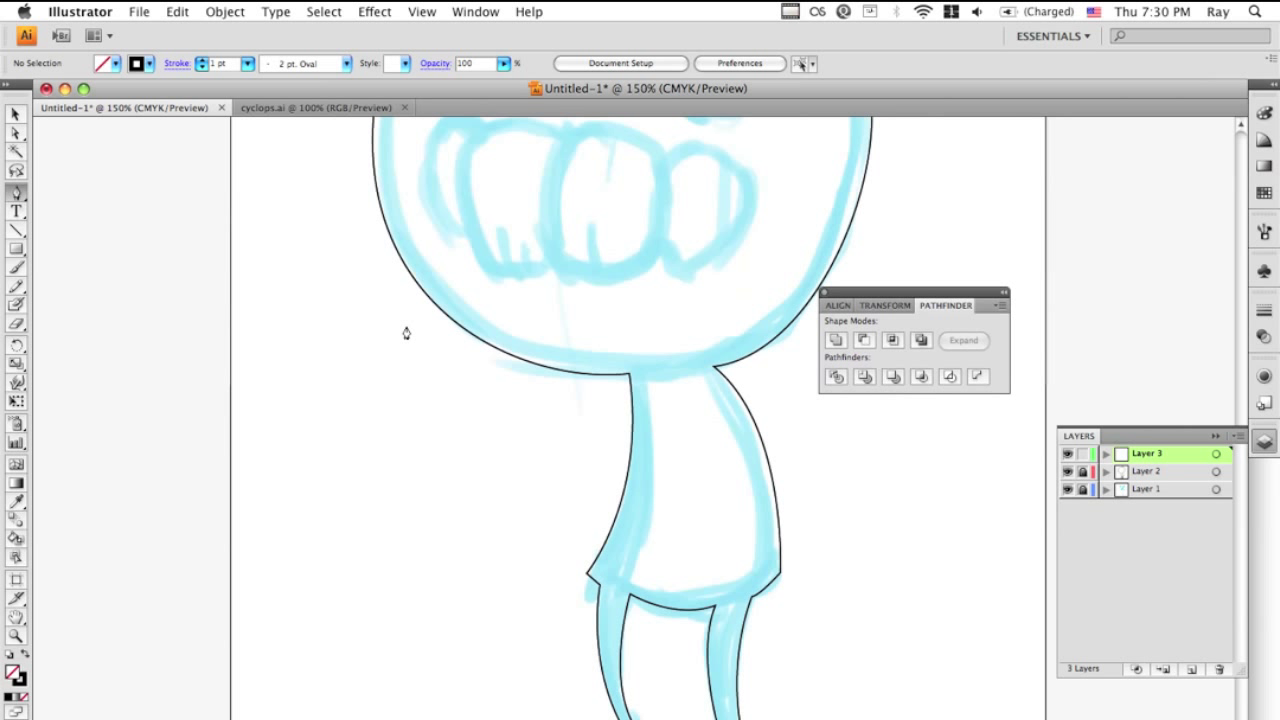
{"action": "left_click", "coordinate": [645, 377]}
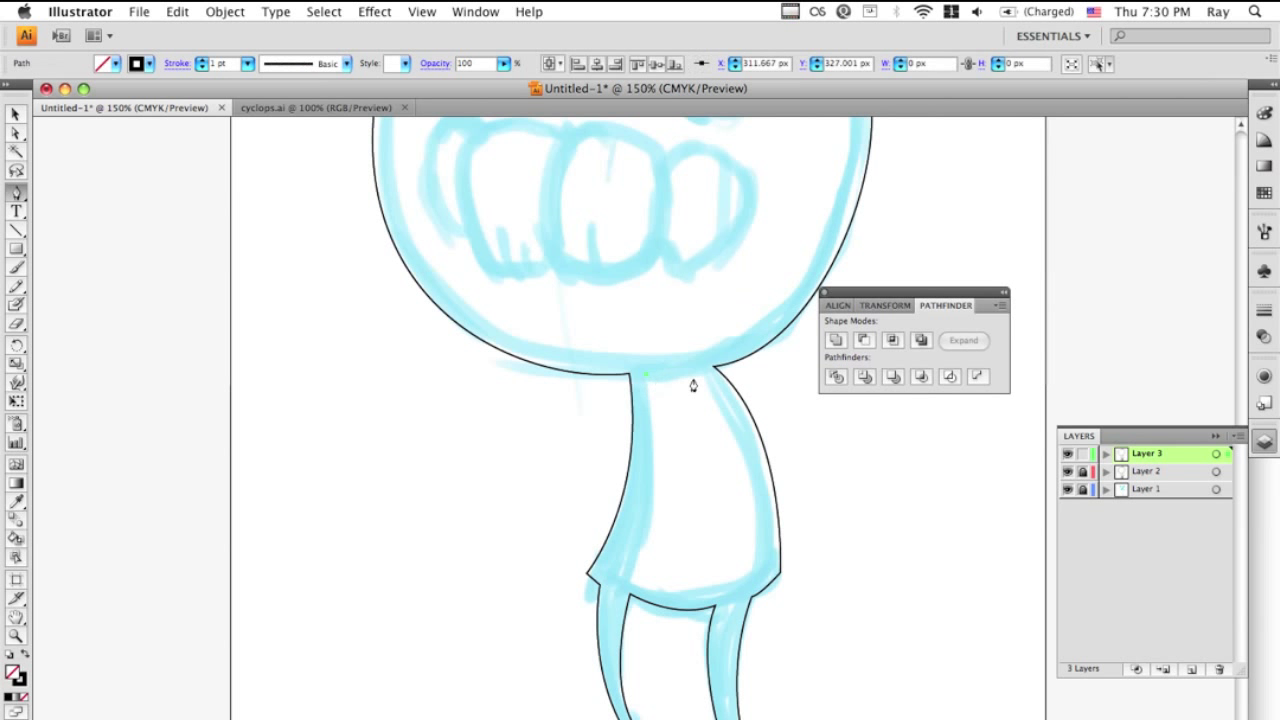
{"action": "scroll", "coordinate": [691, 388], "scroll_direction": "up", "scroll_amount": 4}
{"action": "scroll", "coordinate": [691, 388], "scroll_direction": "right", "scroll_amount": 2}
{"action": "scroll", "coordinate": [691, 386], "scroll_direction": "up", "scroll_amount": 5}
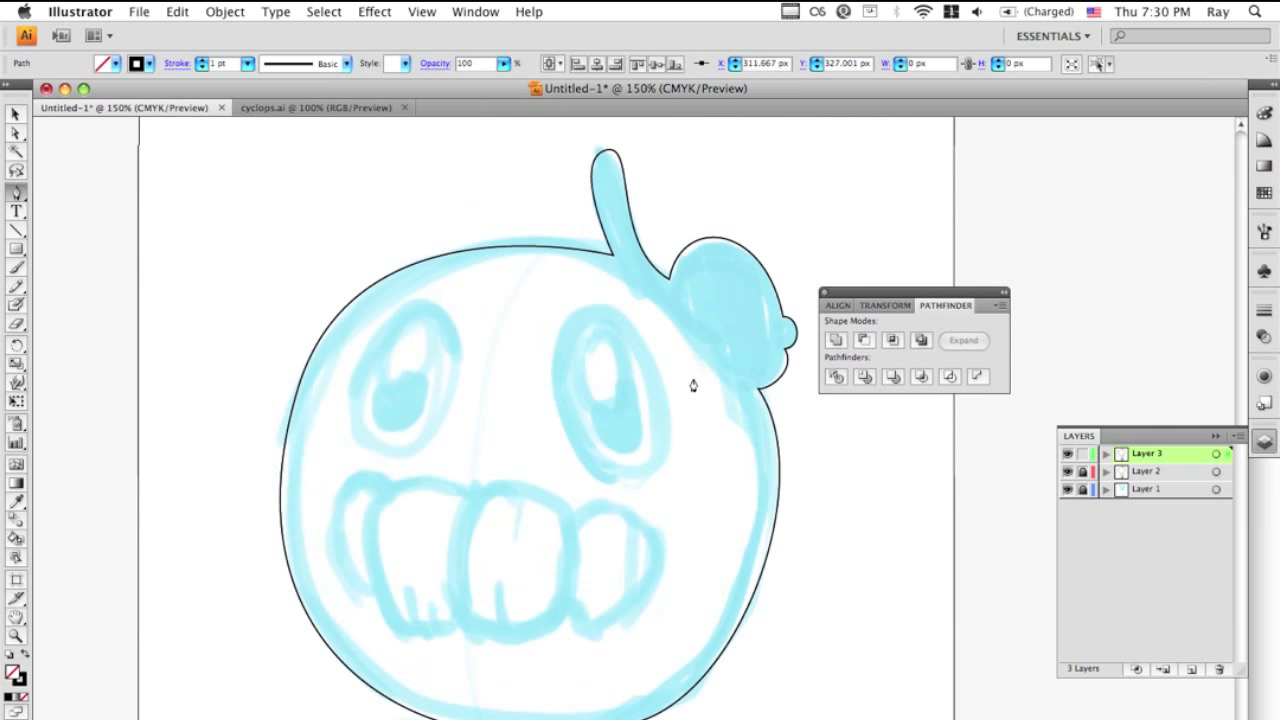
{"action": "scroll", "coordinate": [757, 459], "scroll_direction": "down", "scroll_amount": 6}
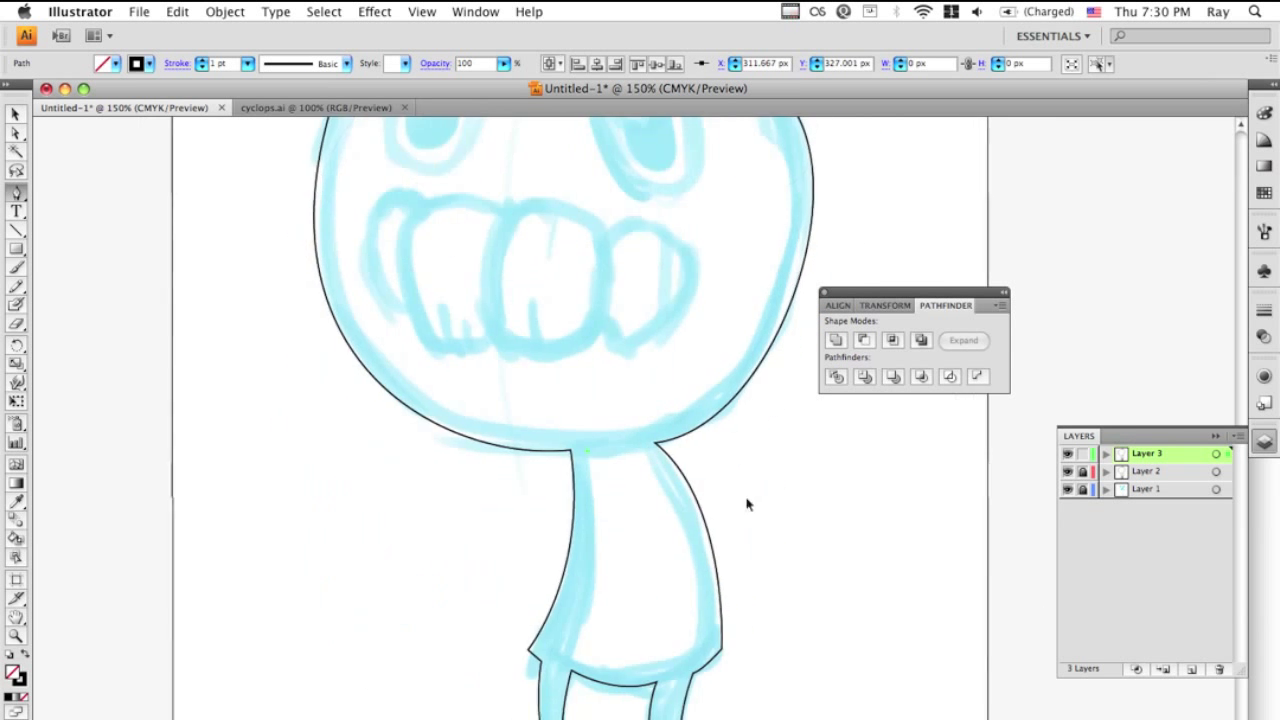
{"action": "key", "text": "super+equal"}
{"action": "key", "text": "super+equal"}
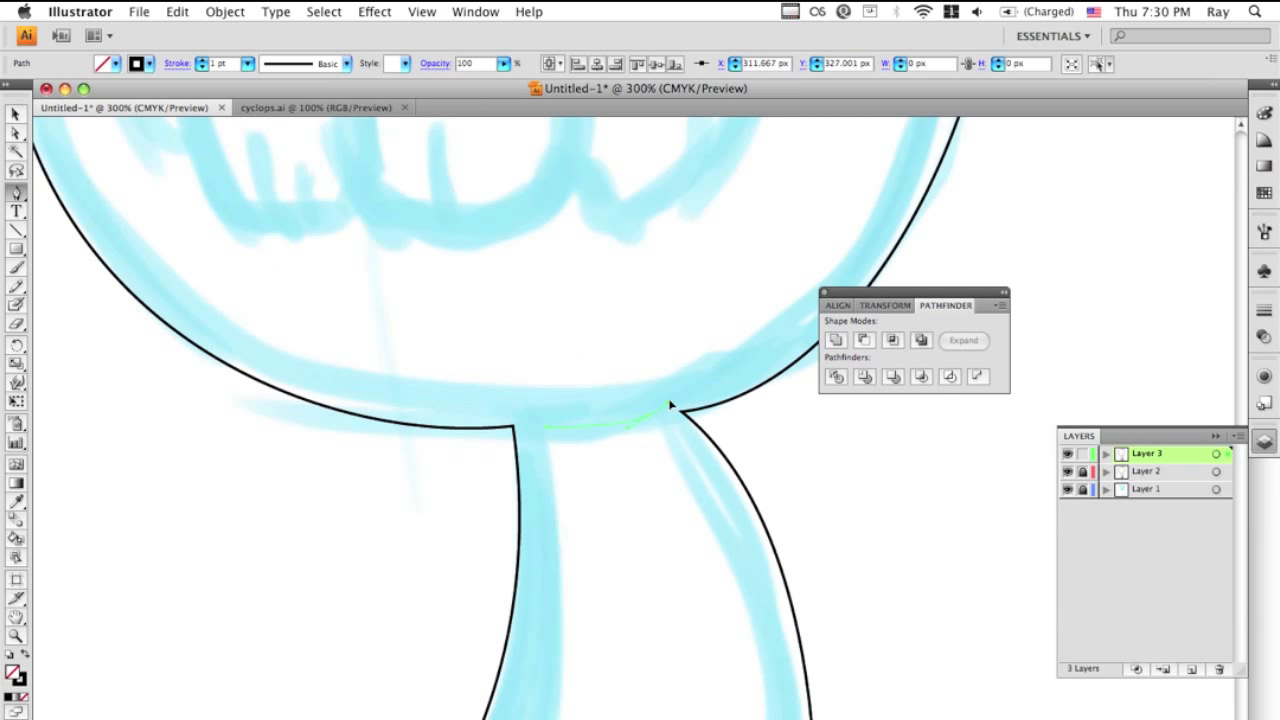
Step: Continue the inner torso path down the right side of the shirt and across the hem to the lower-left corner
{"action": "scroll", "coordinate": [744, 528], "scroll_direction": "down", "scroll_amount": 5}
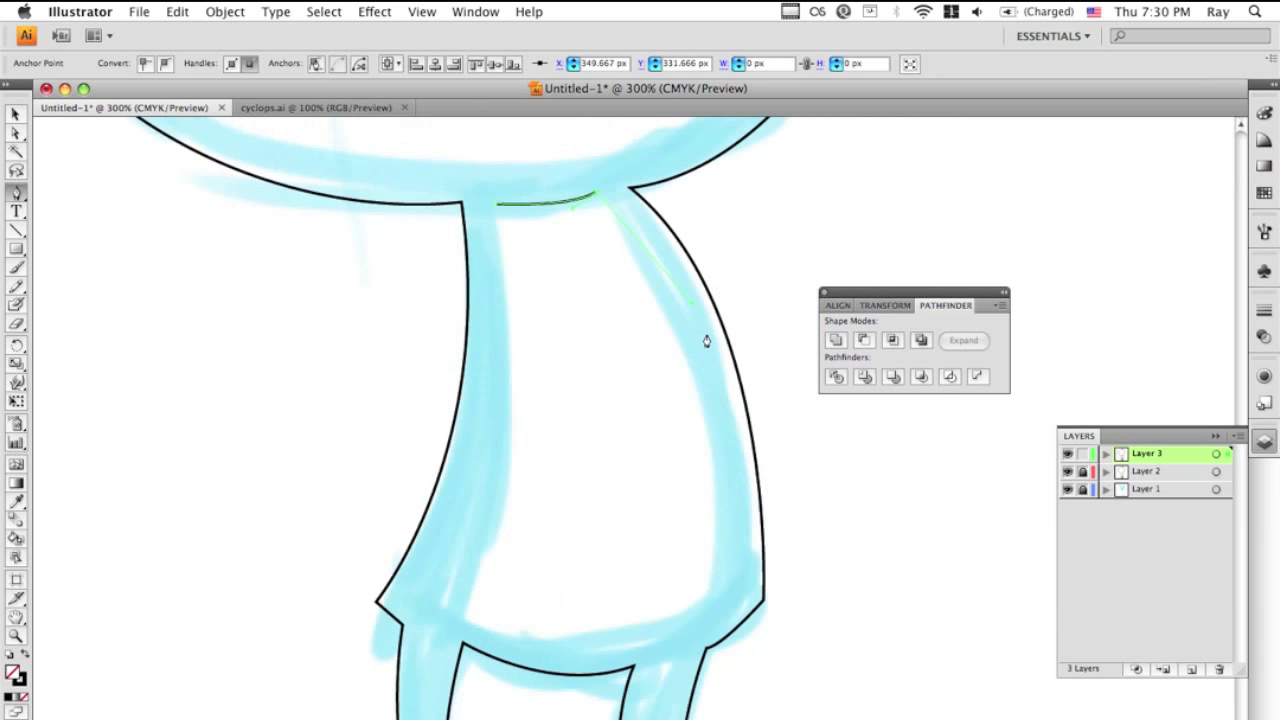
{"action": "left_click", "coordinate": [698, 527]}
{"action": "left_click_drag", "start_coordinate": [698, 527], "coordinate": [668, 625]}
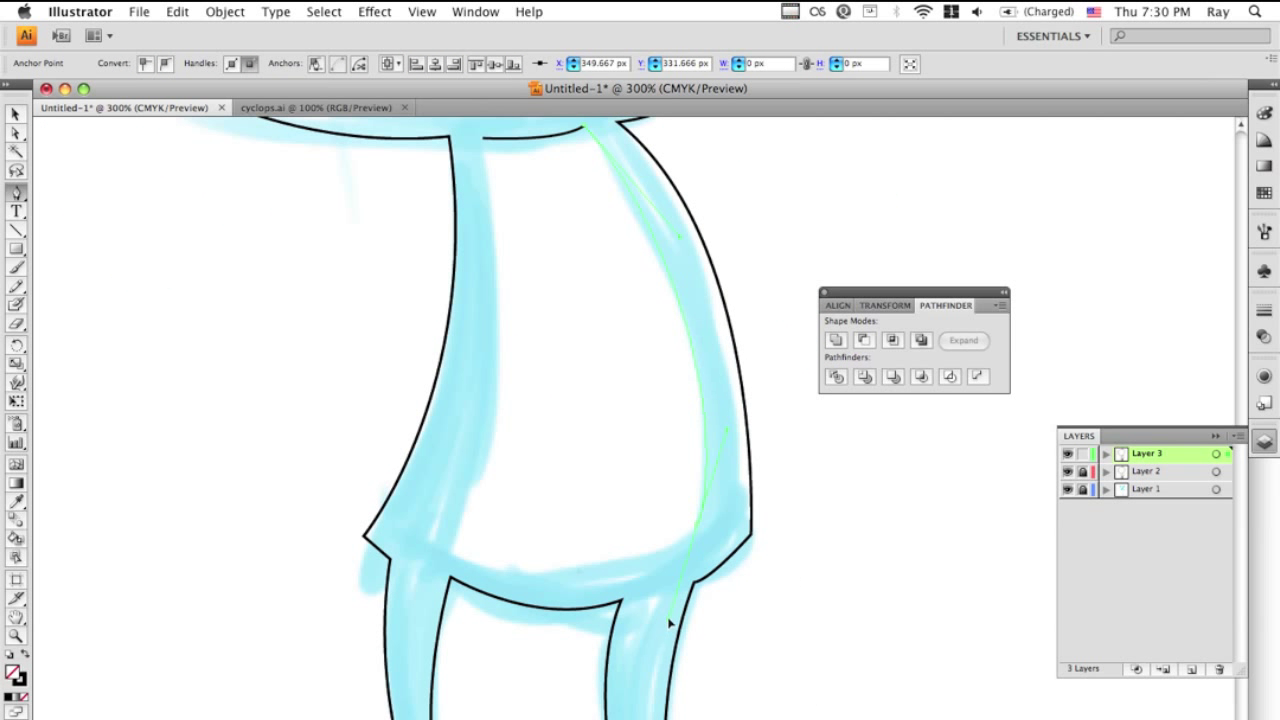
{"action": "left_click", "coordinate": [594, 606]}
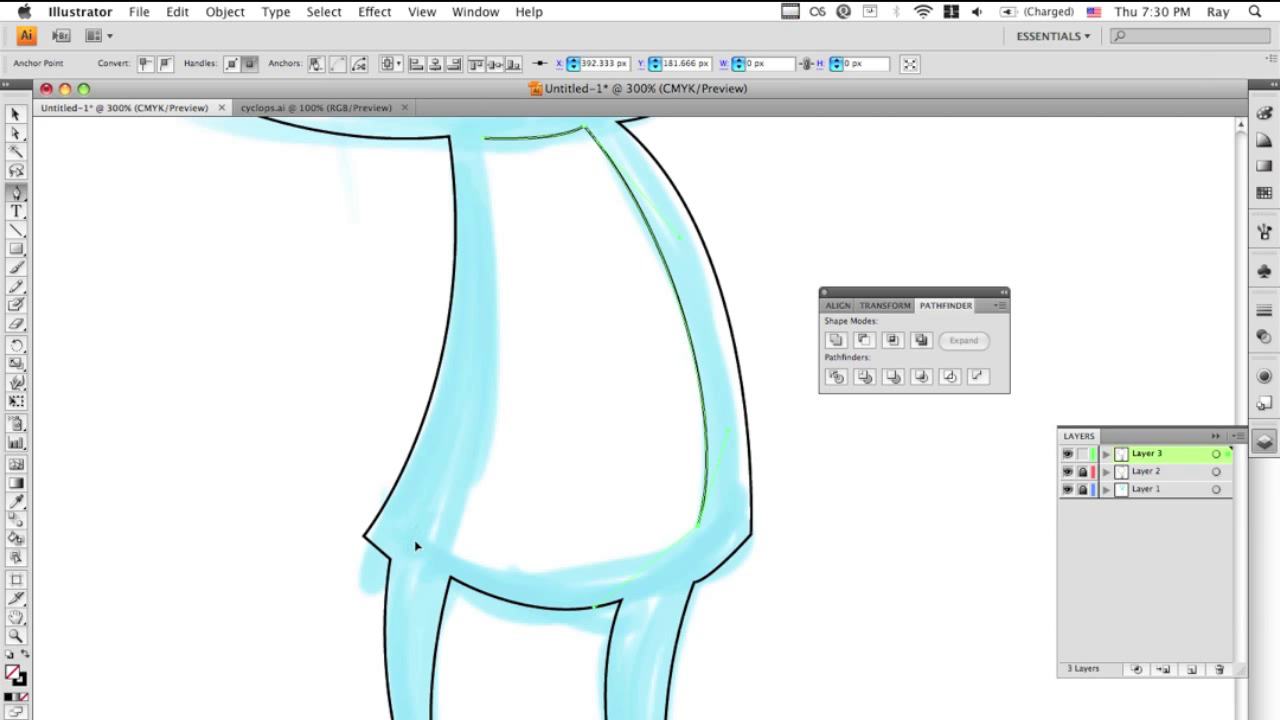
{"action": "left_click_drag", "start_coordinate": [411, 531], "coordinate": [388, 512]}
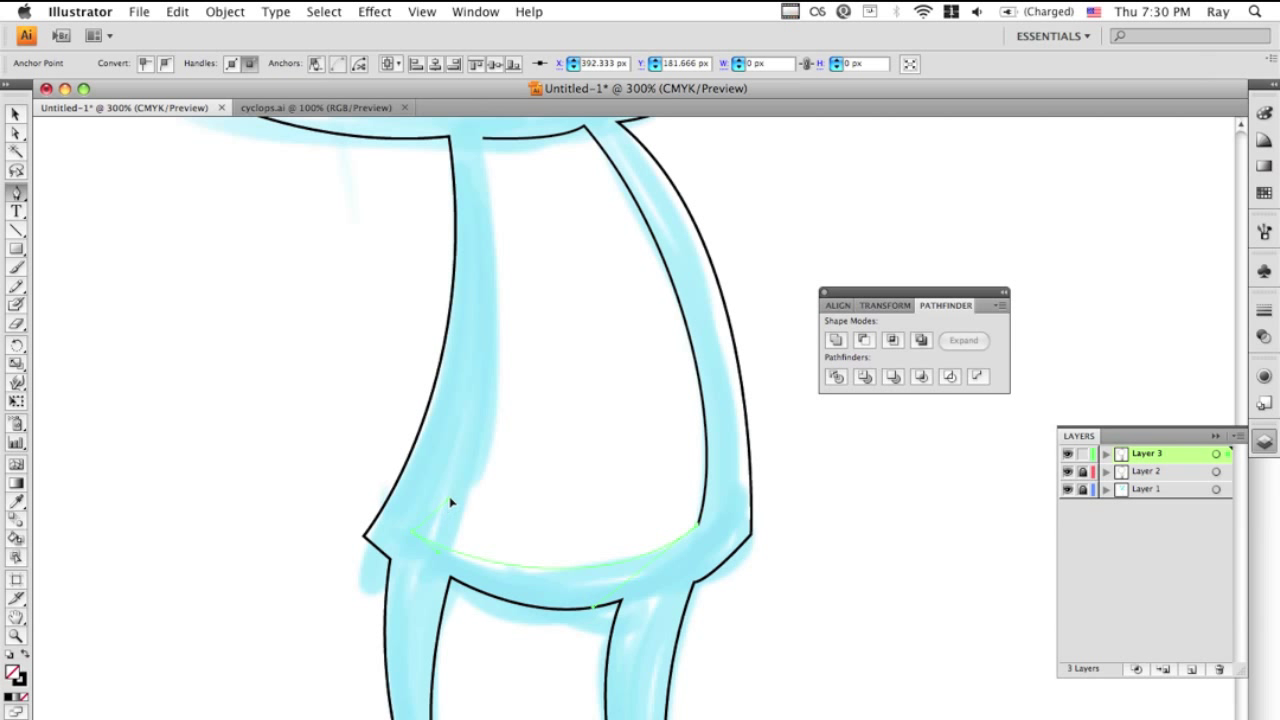
Step: Close the inner torso path with a curve up its left side to the neck, then deselect it
{"action": "left_click_drag", "start_coordinate": [511, 411], "coordinate": [489, 540]}
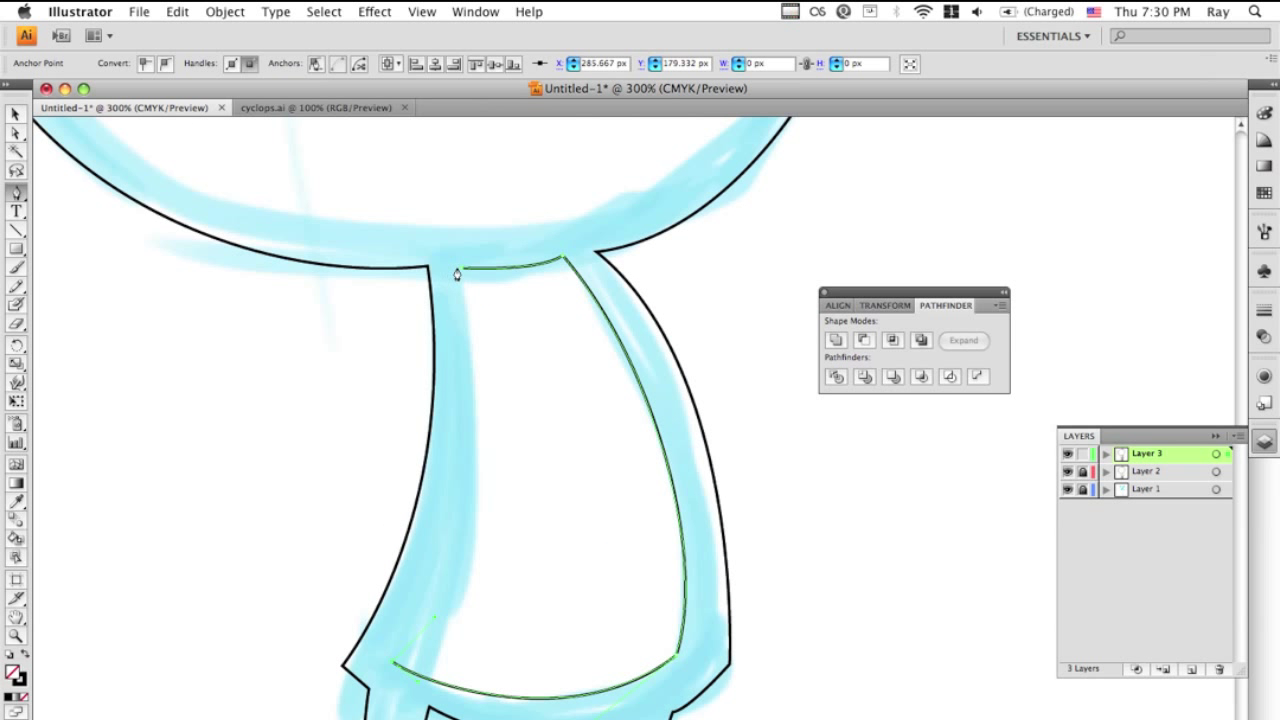
{"action": "left_click_drag", "start_coordinate": [463, 275], "coordinate": [420, 157]}
{"action": "key", "text": "v"}
{"action": "left_click", "coordinate": [532, 416]}
Step: Check the inner torso shape against the body outline and the sketch, at full-figure and close-up size
{"action": "key", "text": "super+minus"}
{"action": "key", "text": "super+minus"}
{"action": "key", "text": "super+minus"}
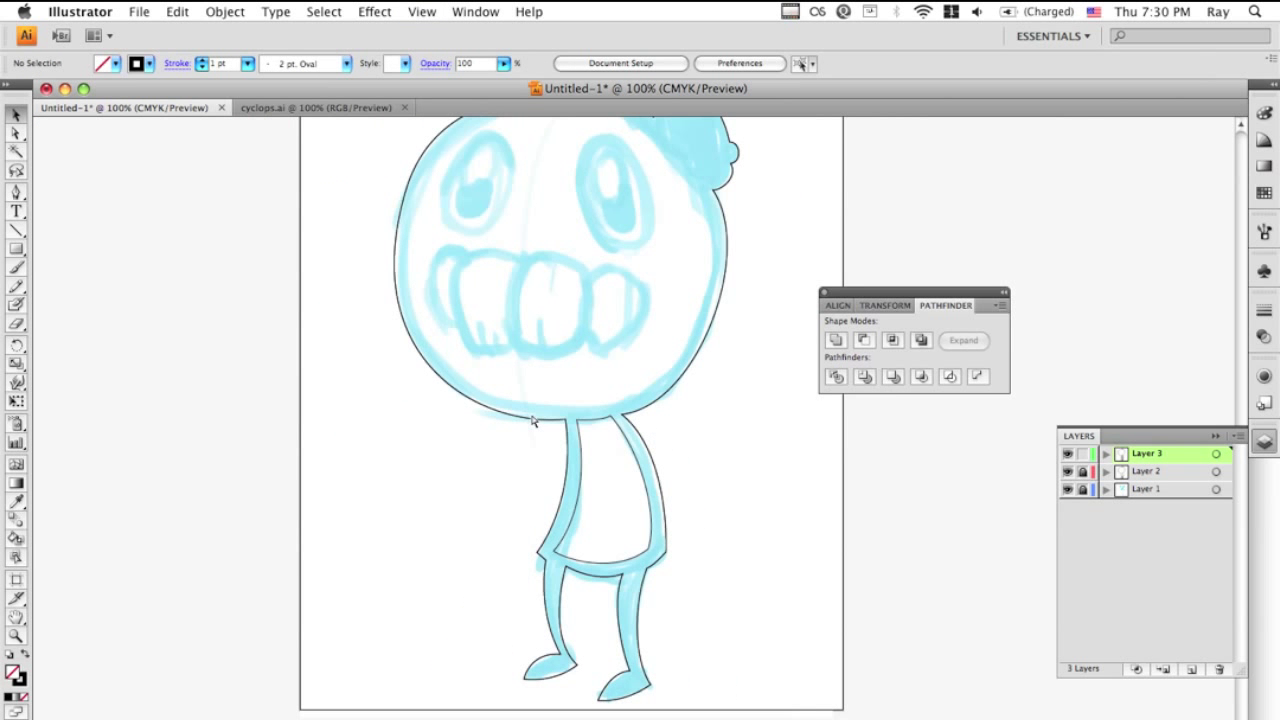
{"action": "key", "text": "super+minus"}
{"action": "key", "text": "super+plus"}
{"action": "key", "text": "super+plus"}
{"action": "key", "text": "super+plus"}
{"action": "scroll", "coordinate": [532, 420], "scroll_direction": "down", "scroll_amount": 5}
{"action": "key", "text": "a"}
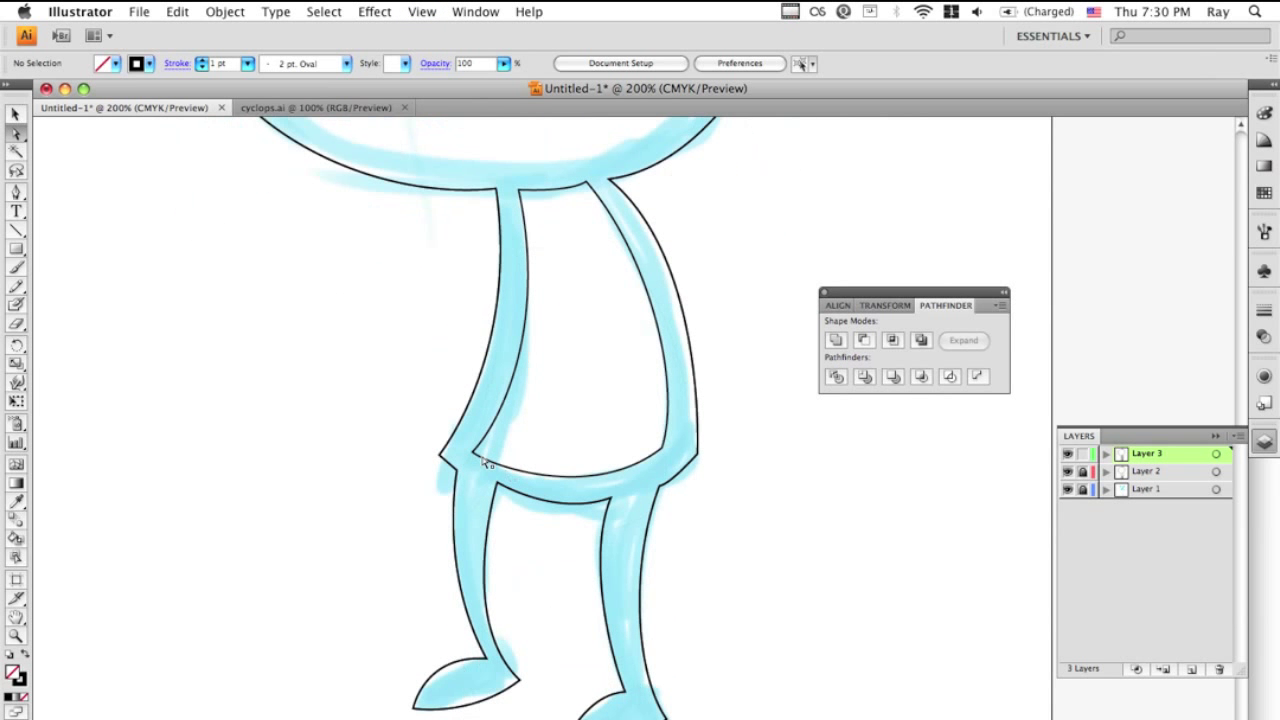
{"action": "key", "text": "super+minus"}
{"action": "key", "text": "super+minus"}
{"action": "scroll", "coordinate": [740, 345], "scroll_direction": "up", "scroll_amount": 4}
{"action": "key", "text": "v"}
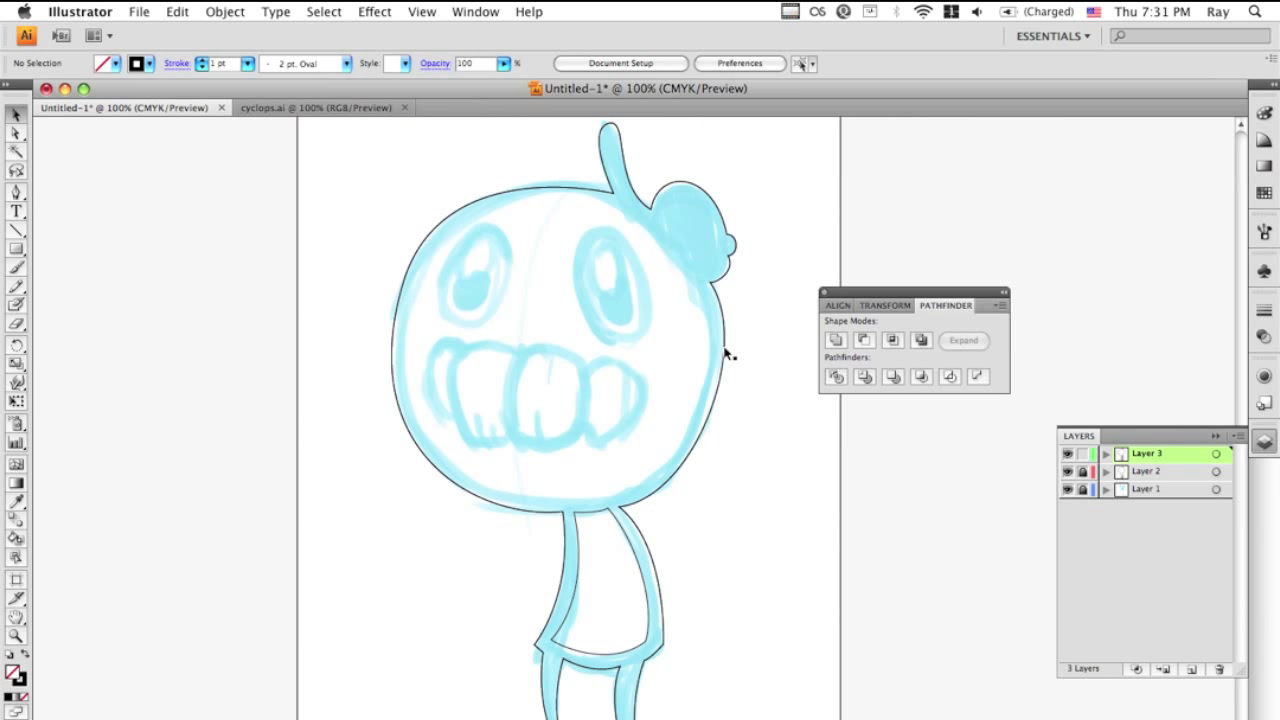
{"action": "left_click", "coordinate": [723, 351]}
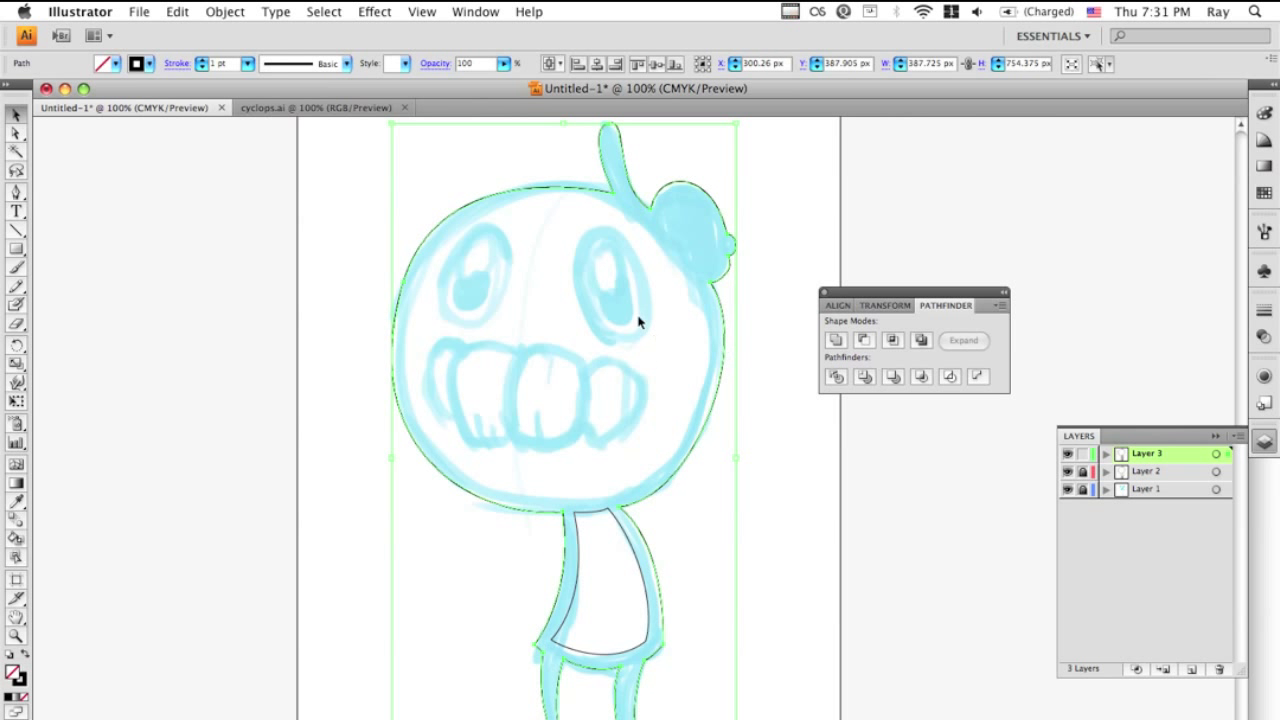
{"action": "left_click", "coordinate": [22, 655]}
{"action": "left_click", "coordinate": [22, 655]}
{"action": "left_click", "coordinate": [578, 515], "text": "shift"}
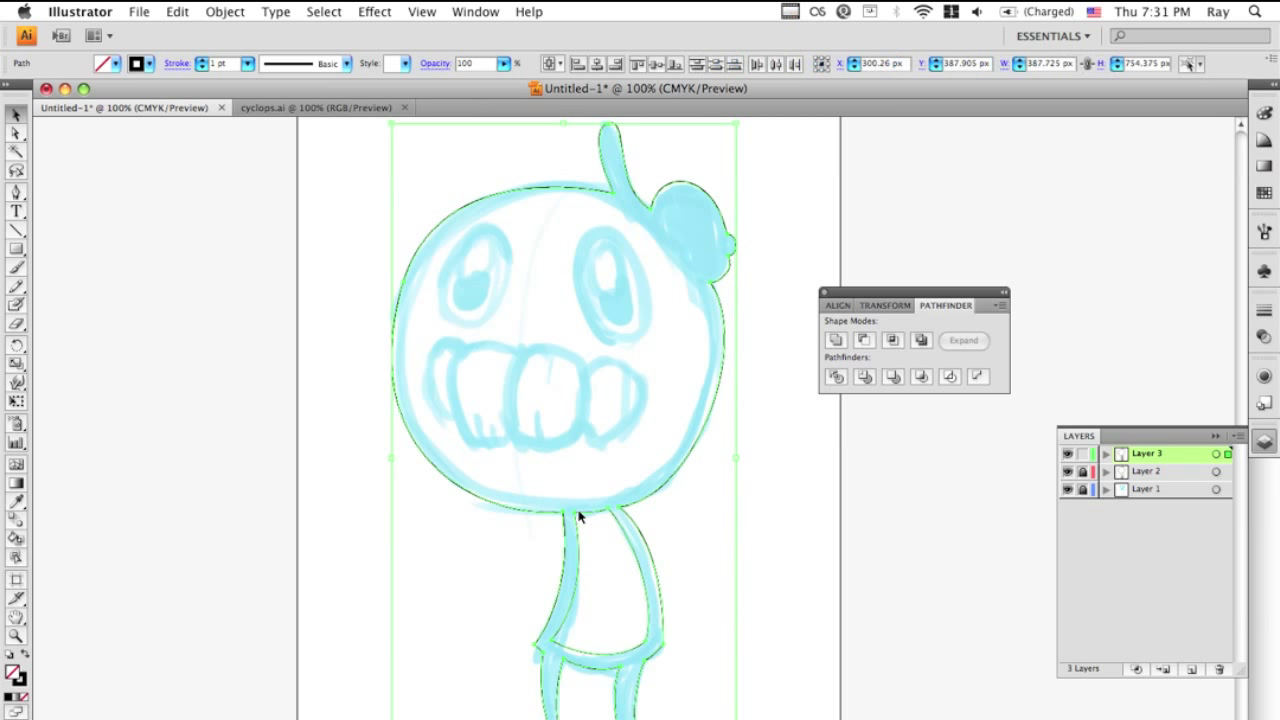
{"action": "left_click", "coordinate": [592, 537]}
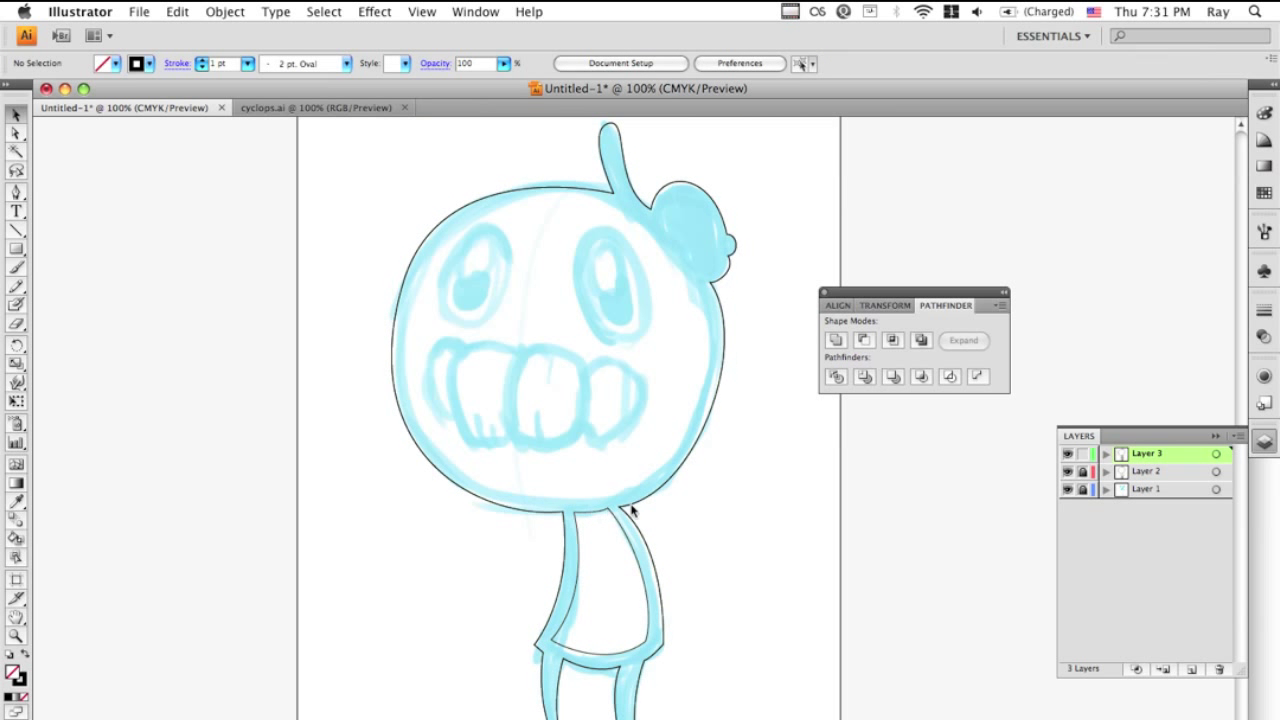
Step: Select the body outline and the inner torso shape, and subtract the torso from the body with Pathfinder Minus Front
{"action": "left_click", "coordinate": [603, 513]}
{"action": "left_click", "coordinate": [596, 518], "text": "shift"}
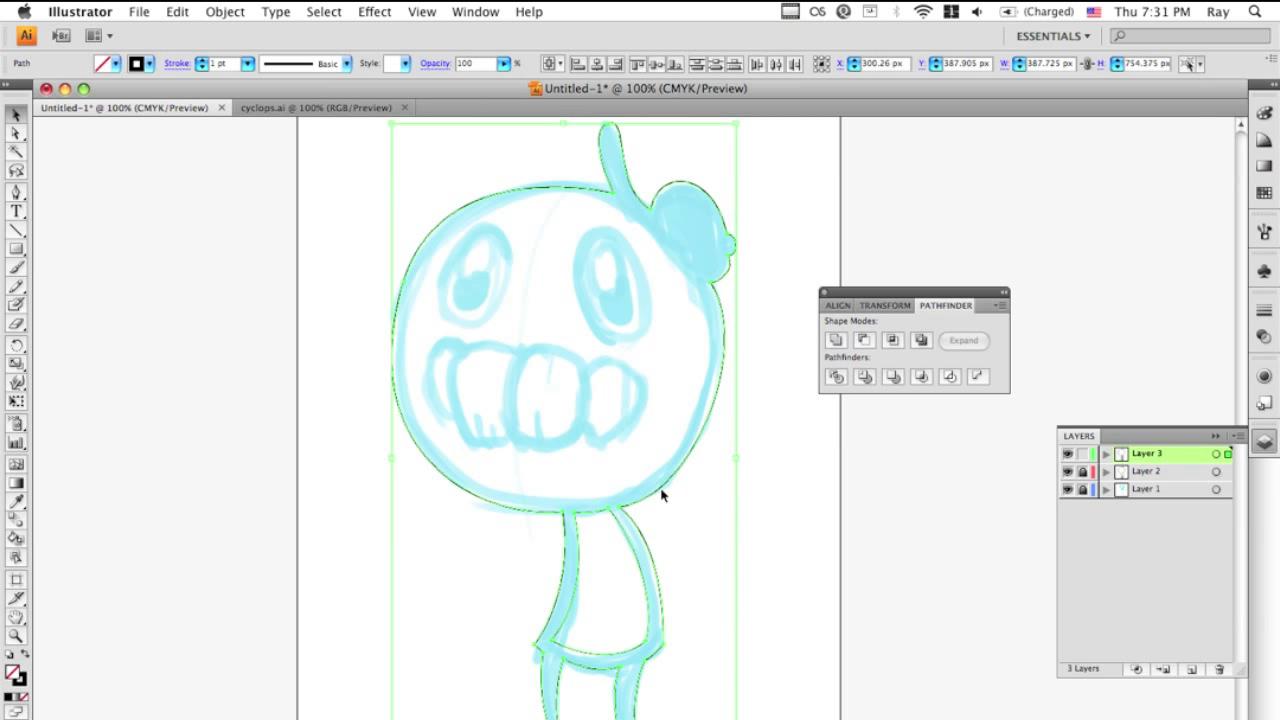
{"action": "left_click", "coordinate": [862, 341]}
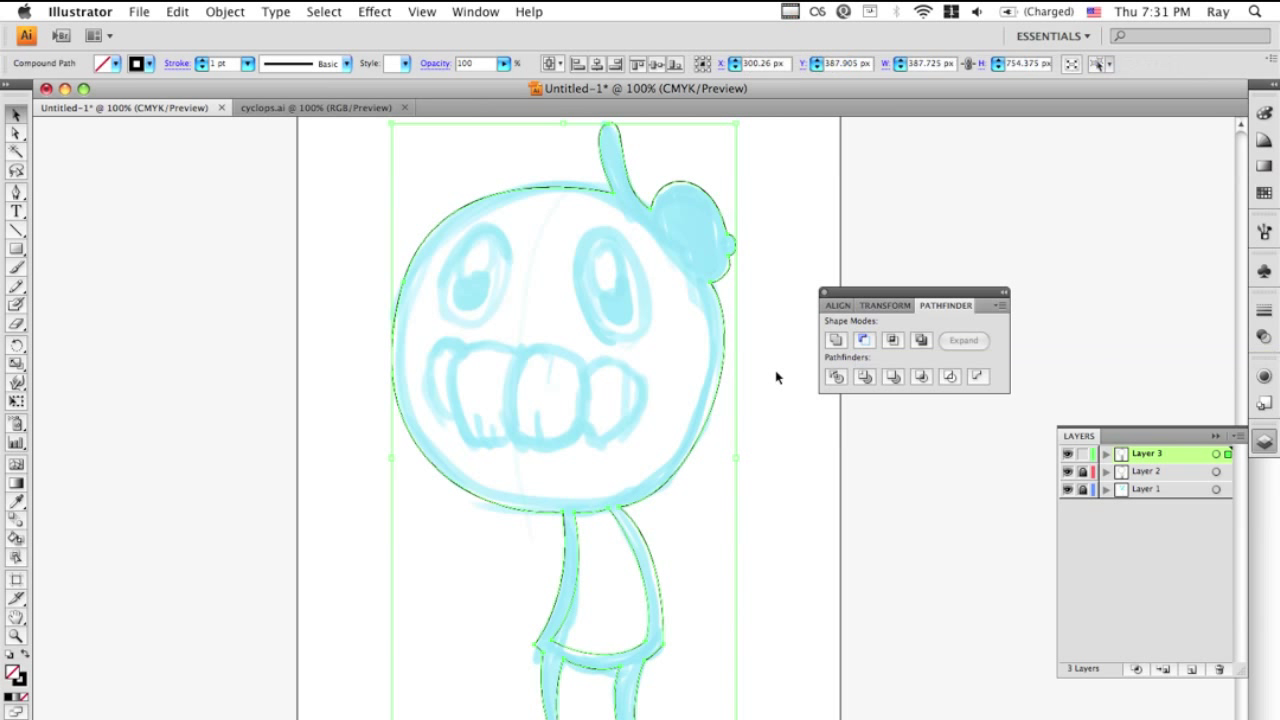
Step: Preview the figure in solid black by swapping its fill and stroke, and undo the swap
{"action": "left_click", "coordinate": [26, 657]}
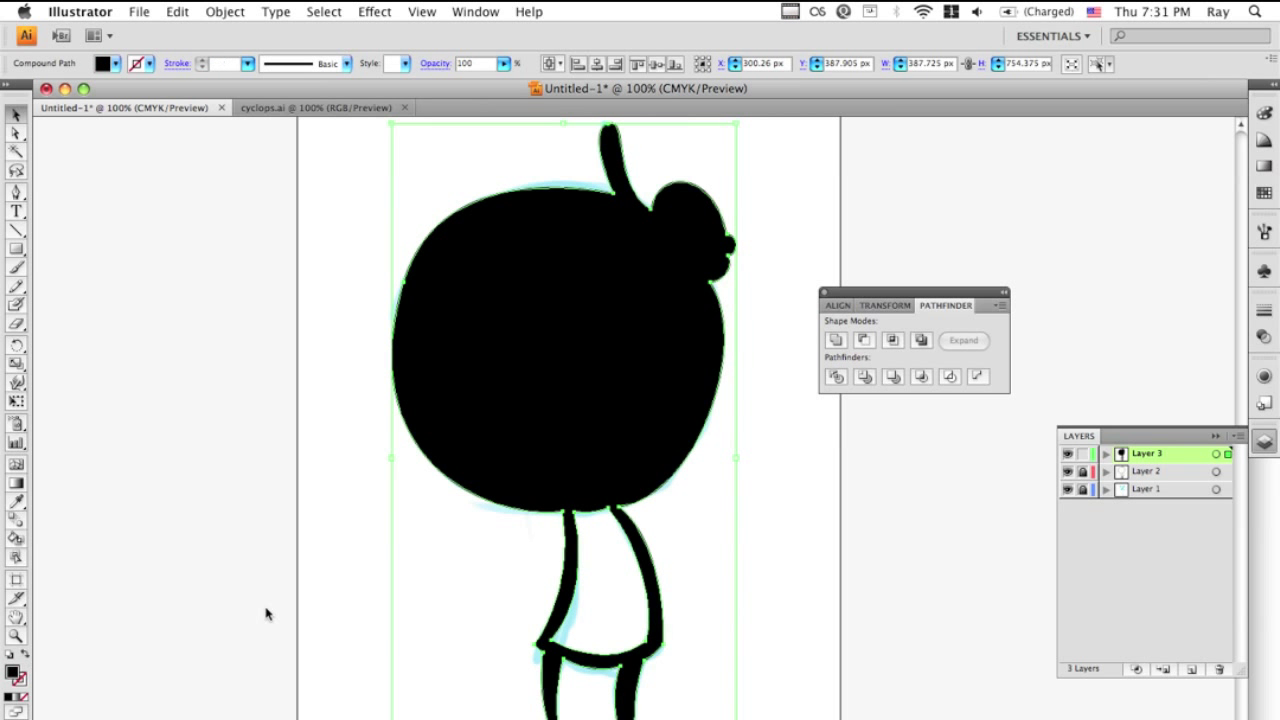
{"action": "left_click", "coordinate": [266, 608]}
{"action": "scroll", "coordinate": [266, 608], "scroll_direction": "down", "scroll_amount": 3}
{"action": "scroll", "coordinate": [266, 609], "scroll_direction": "up", "scroll_amount": 5}
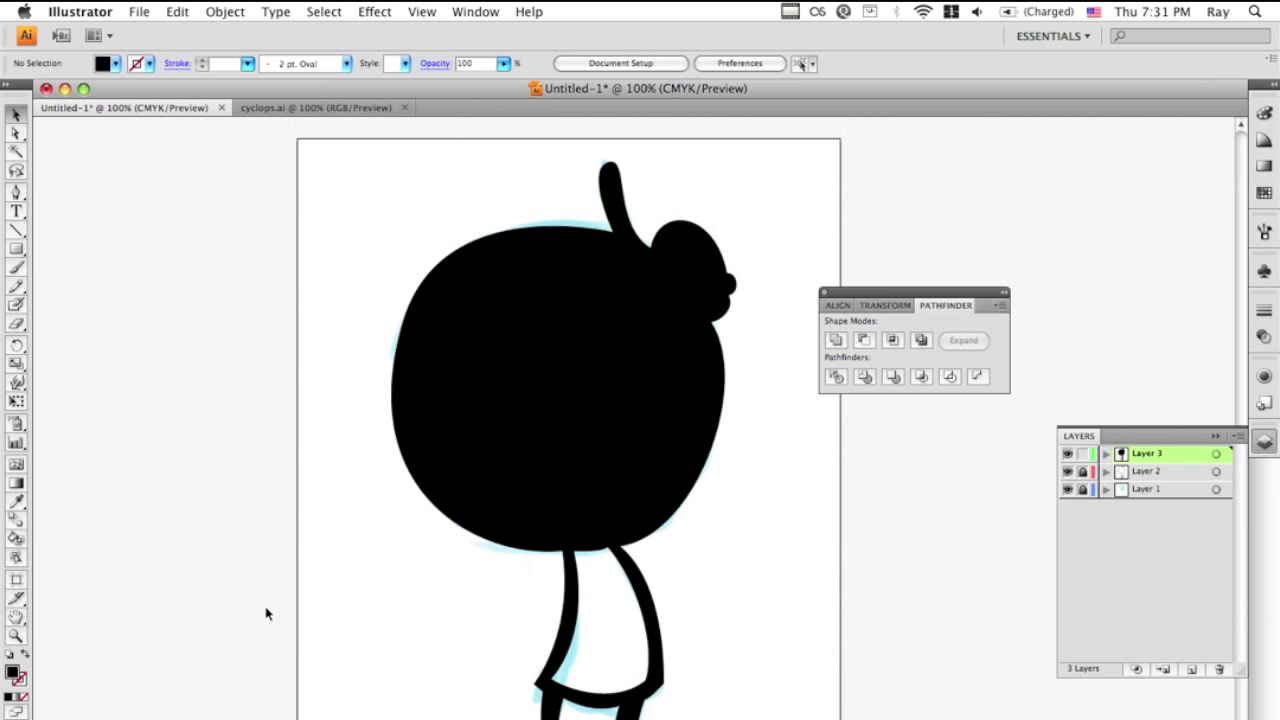
{"action": "key", "text": "super+z"}
{"action": "left_click", "coordinate": [284, 609]}
Step: Try starting a Pen path just inside the top of the head, and undo its points
{"action": "key", "text": "super+equal"}
{"action": "key", "text": "super+equal"}
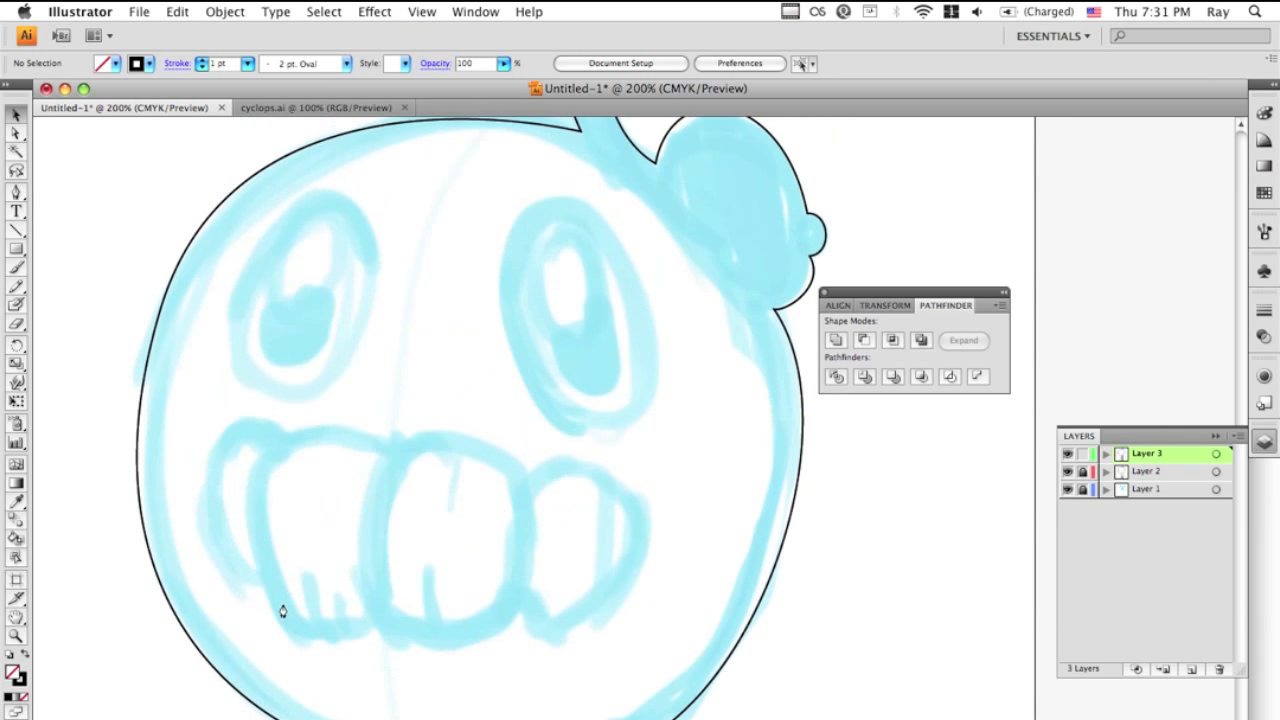
{"action": "key", "text": "p"}
{"action": "scroll", "coordinate": [282, 611], "scroll_direction": "up", "scroll_amount": 3}
{"action": "scroll", "coordinate": [282, 611], "scroll_direction": "down", "scroll_amount": 2}
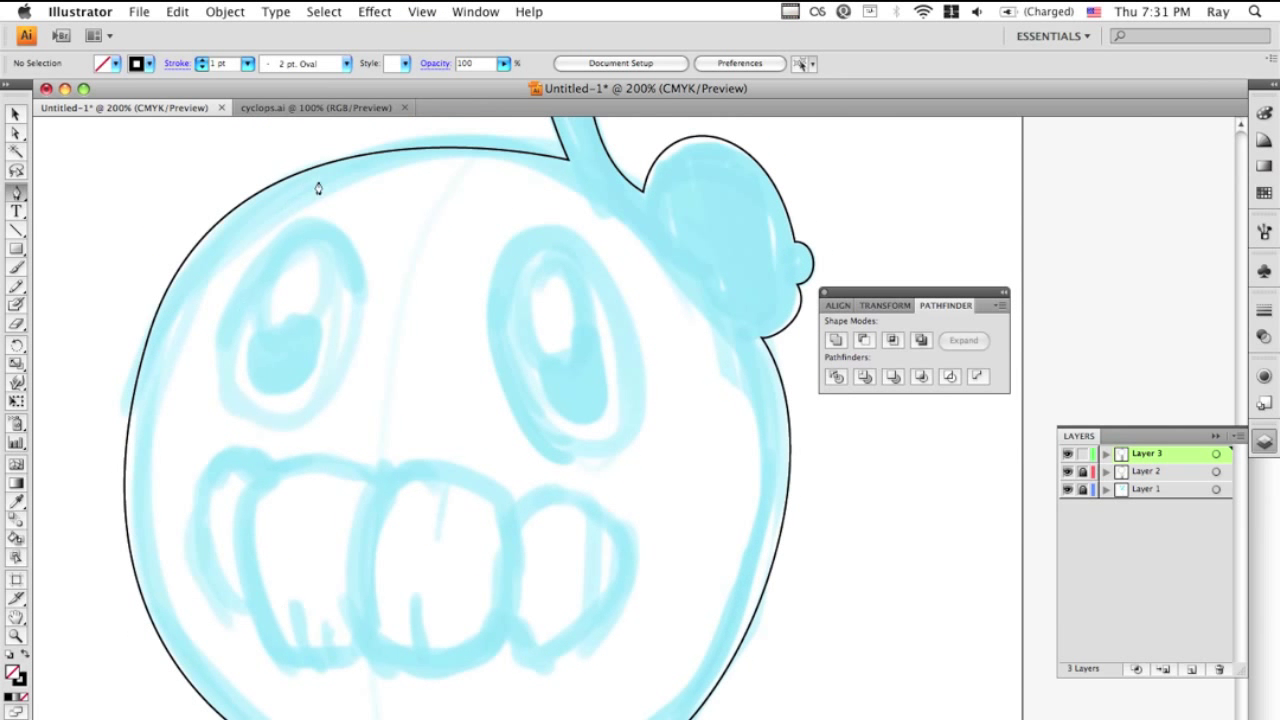
{"action": "left_click", "coordinate": [458, 170]}
{"action": "left_click_drag", "start_coordinate": [640, 232], "coordinate": [702, 298]}
{"action": "key", "text": "super+z"}
{"action": "key", "text": "super+z"}
Step: Draw a Pen path inside the head outline from the top centre down the right side and around to the bottom
{"action": "left_click_drag", "start_coordinate": [455, 161], "coordinate": [556, 162]}
{"action": "key", "text": "super+shift+z"}
{"action": "left_click_drag", "start_coordinate": [763, 427], "coordinate": [784, 407]}
{"action": "key", "text": "space"}
{"action": "left_click_drag", "start_coordinate": [450, 575], "coordinate": [202, 567]}
{"action": "scroll", "coordinate": [267, 416], "scroll_direction": "up", "scroll_amount": 5}
{"action": "scroll", "coordinate": [267, 416], "scroll_direction": "left", "scroll_amount": 2}
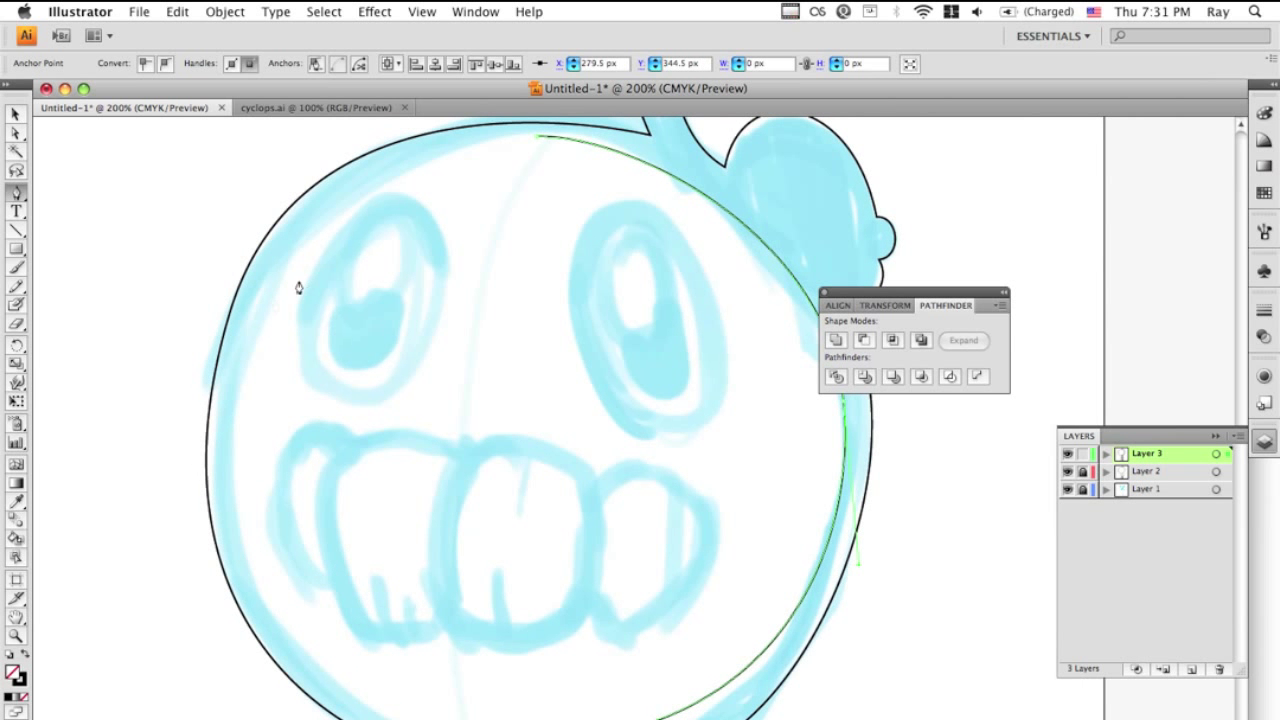
Step: Close the inner head path up its left side to the top starting point, and deselect it
{"action": "left_click_drag", "start_coordinate": [246, 369], "coordinate": [275, 215]}
{"action": "left_click_drag", "start_coordinate": [414, 214], "coordinate": [324, 398]}
{"action": "left_click_drag", "start_coordinate": [446, 312], "coordinate": [604, 311]}
{"action": "left_click_drag", "start_coordinate": [558, 560], "coordinate": [568, 249]}
{"action": "key", "text": "v"}
{"action": "left_click", "coordinate": [649, 506]}
Step: Select all the unlocked shapes and subtract the inner head shape from the figure with Pathfinder Minus Front
{"action": "left_click_drag", "start_coordinate": [718, 246], "coordinate": [650, 486]}
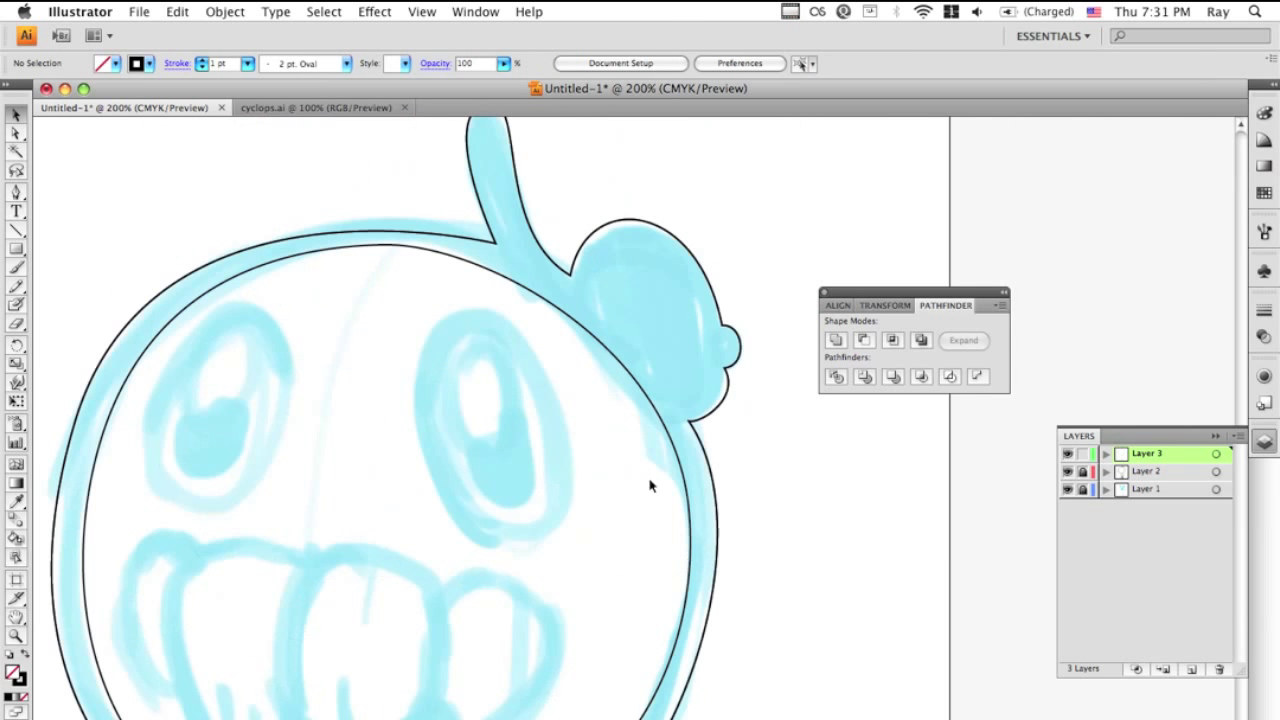
{"action": "scroll", "coordinate": [588, 334], "scroll_direction": "down", "scroll_amount": 4}
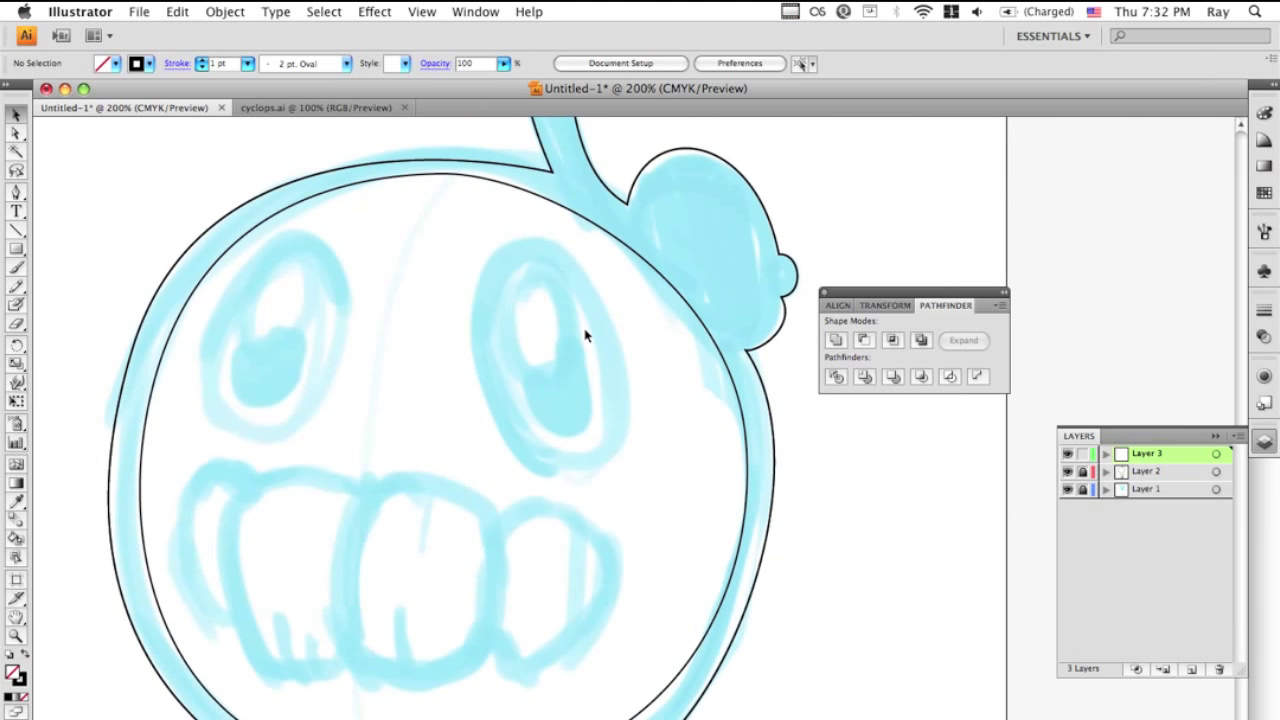
{"action": "scroll", "coordinate": [588, 334], "scroll_direction": "left", "scroll_amount": 3}
{"action": "key", "text": "super+minus"}
{"action": "key", "text": "super+minus"}
{"action": "key", "text": "super+minus"}
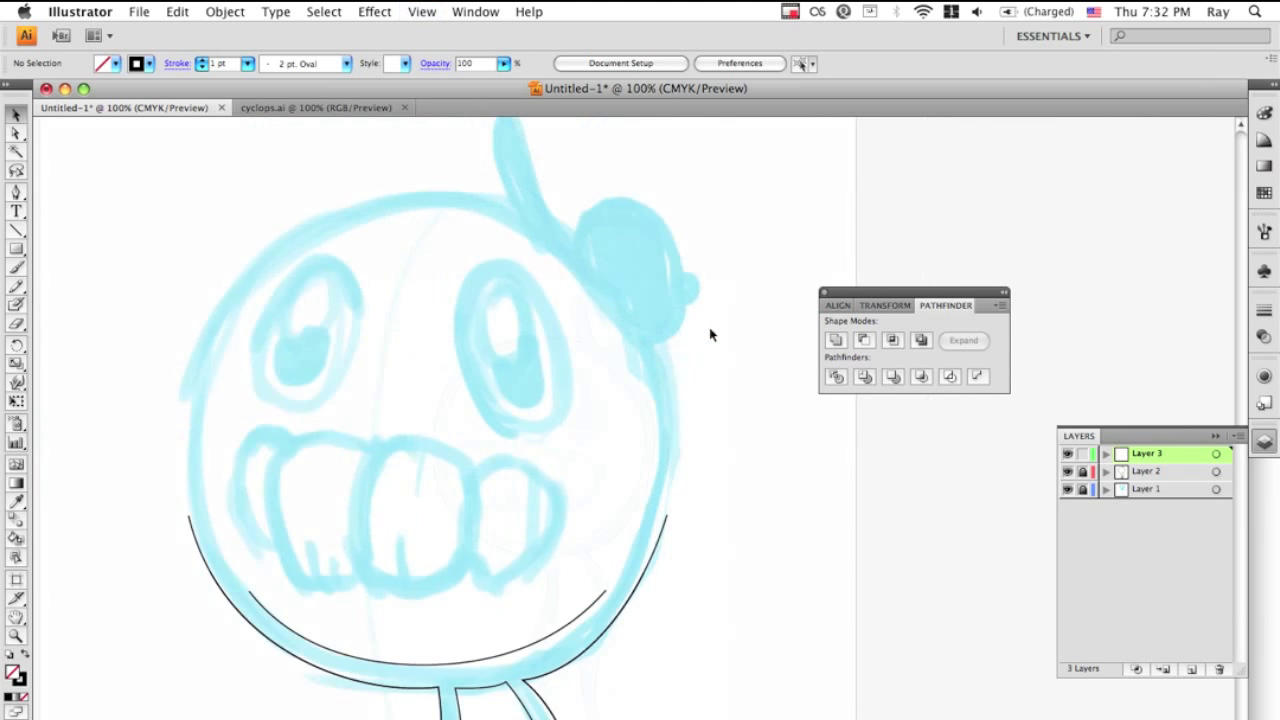
{"action": "left_click", "coordinate": [632, 356]}
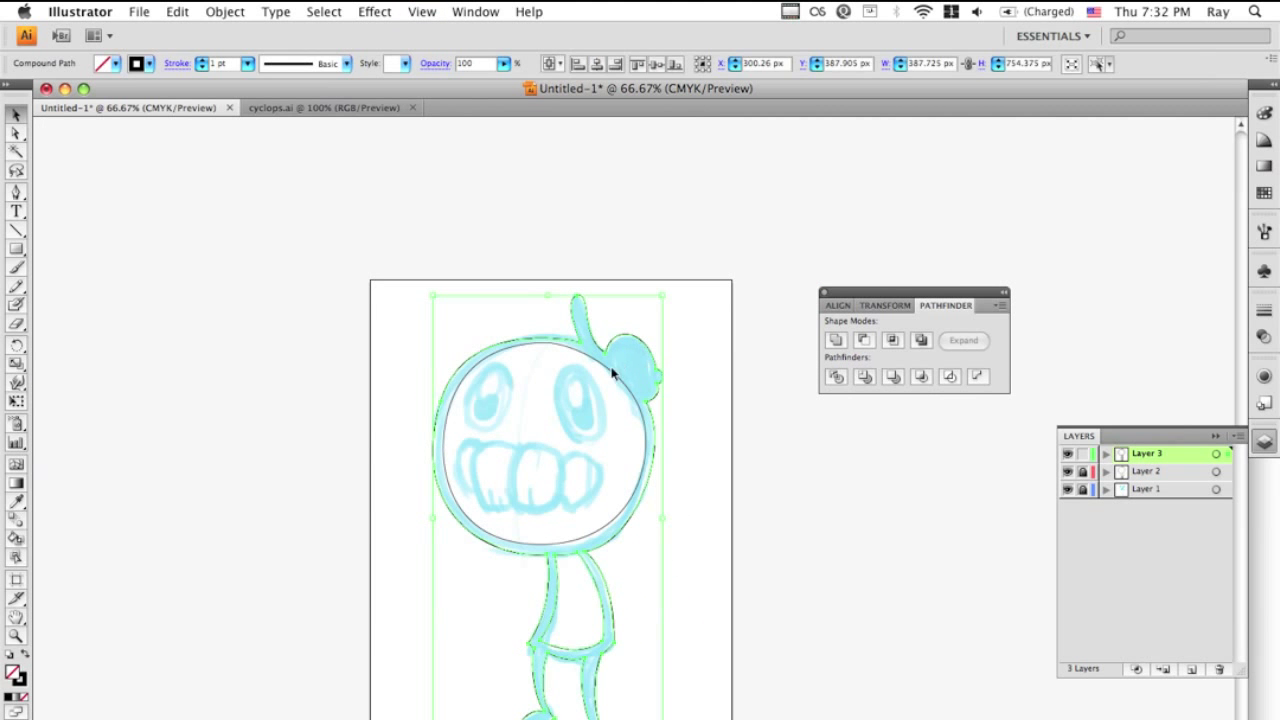
{"action": "key", "text": "super+a"}
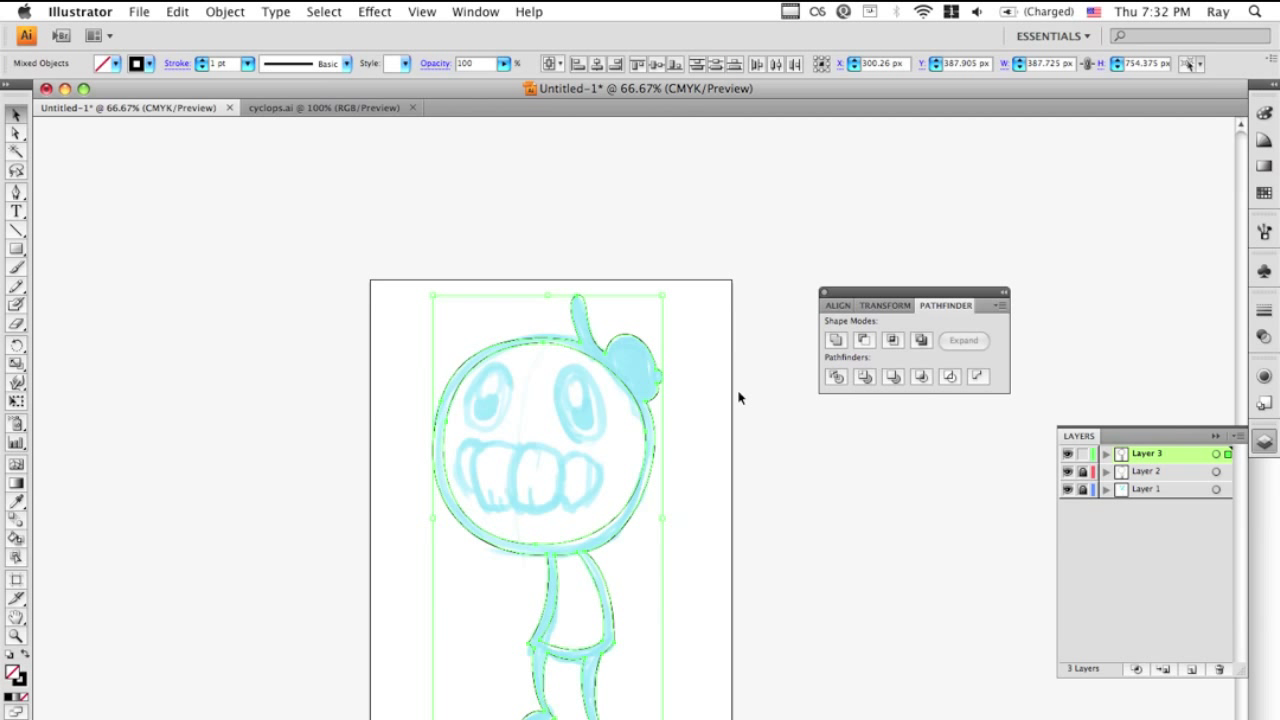
{"action": "left_click", "coordinate": [865, 342]}
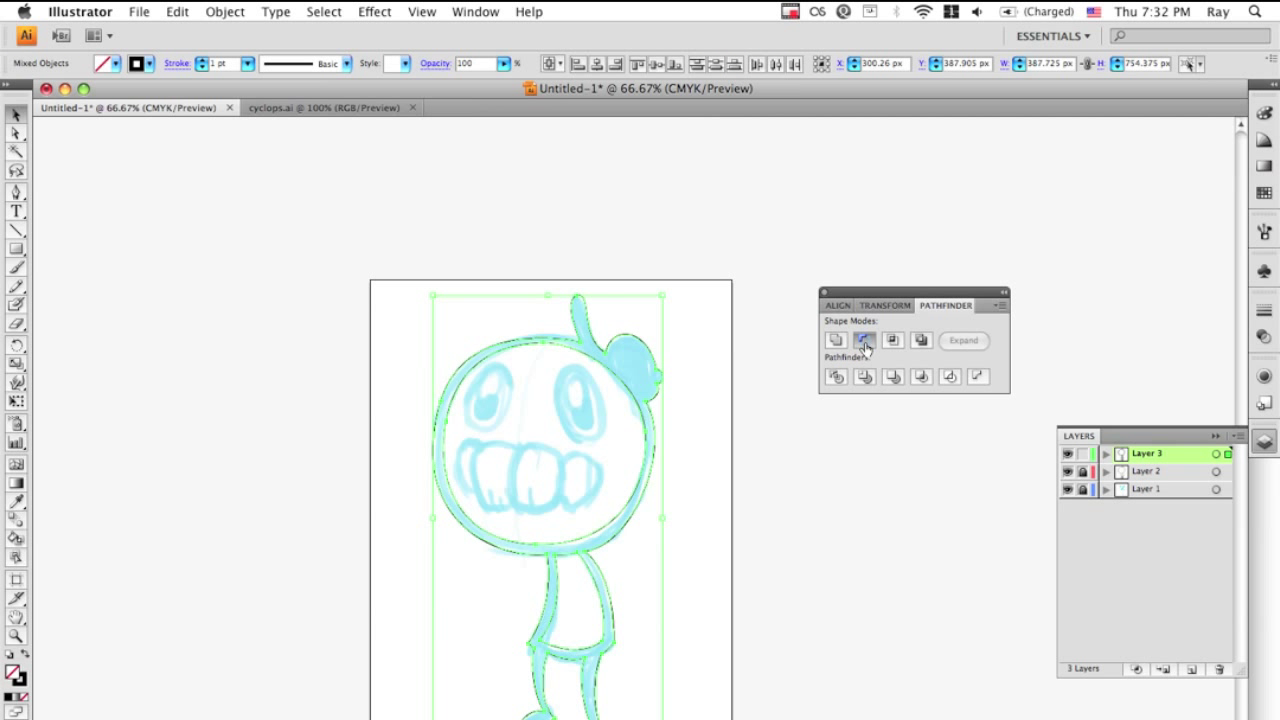
Step: Swap the figure's fill and stroke to give it a solid black fill with no stroke, and deselect it
{"action": "left_click", "coordinate": [26, 656]}
{"action": "left_click", "coordinate": [275, 608]}
{"action": "scroll", "coordinate": [275, 608], "scroll_direction": "down", "scroll_amount": 3}
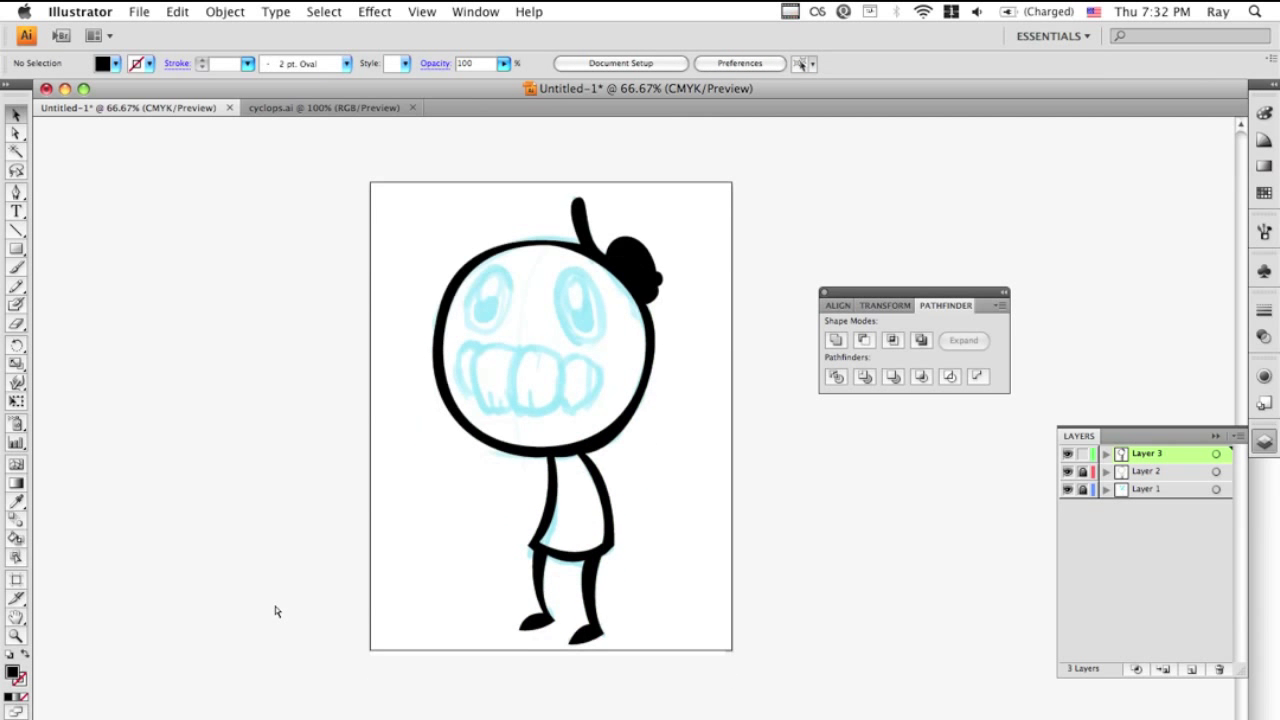
Step: Raise the upper-left curve of the head outline by lengthening its direction handle with the Direct Selection tool
{"action": "key", "text": "super+plus"}
{"action": "key", "text": "super+plus"}
{"action": "scroll", "coordinate": [280, 610], "scroll_direction": "up", "scroll_amount": 5}
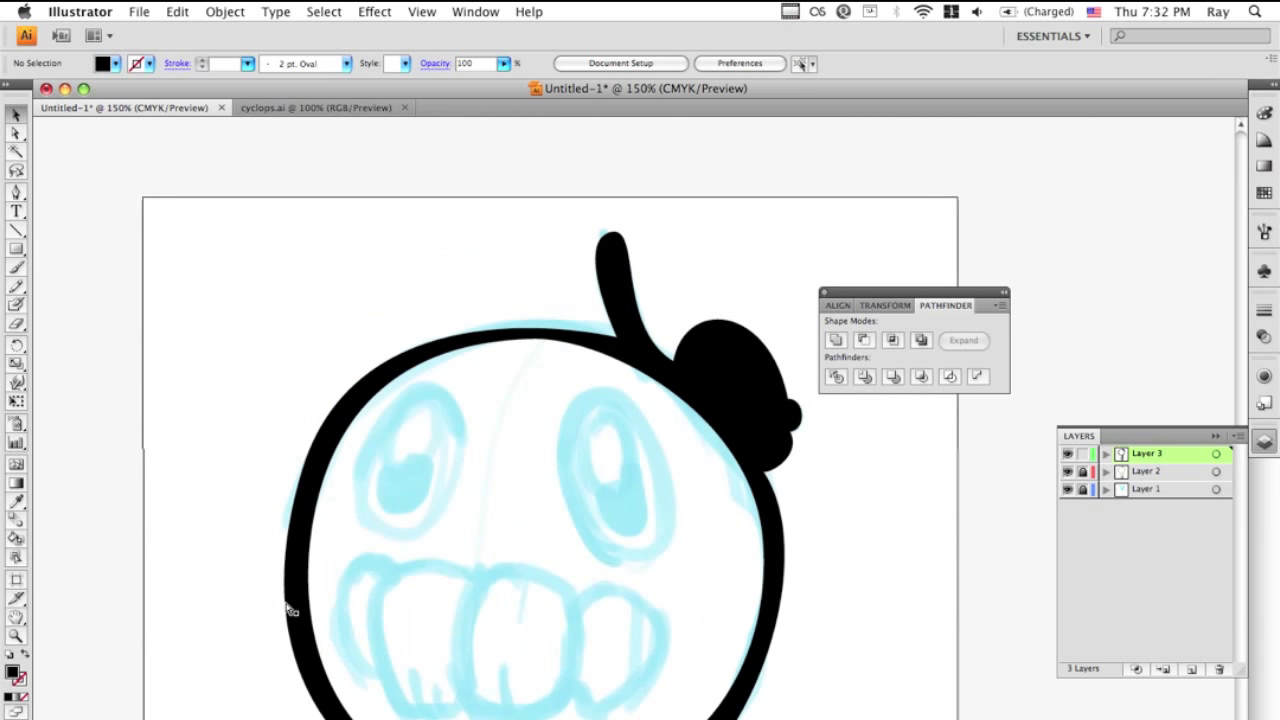
{"action": "key", "text": "super+plus"}
{"action": "scroll", "coordinate": [292, 602], "scroll_direction": "up", "scroll_amount": 5}
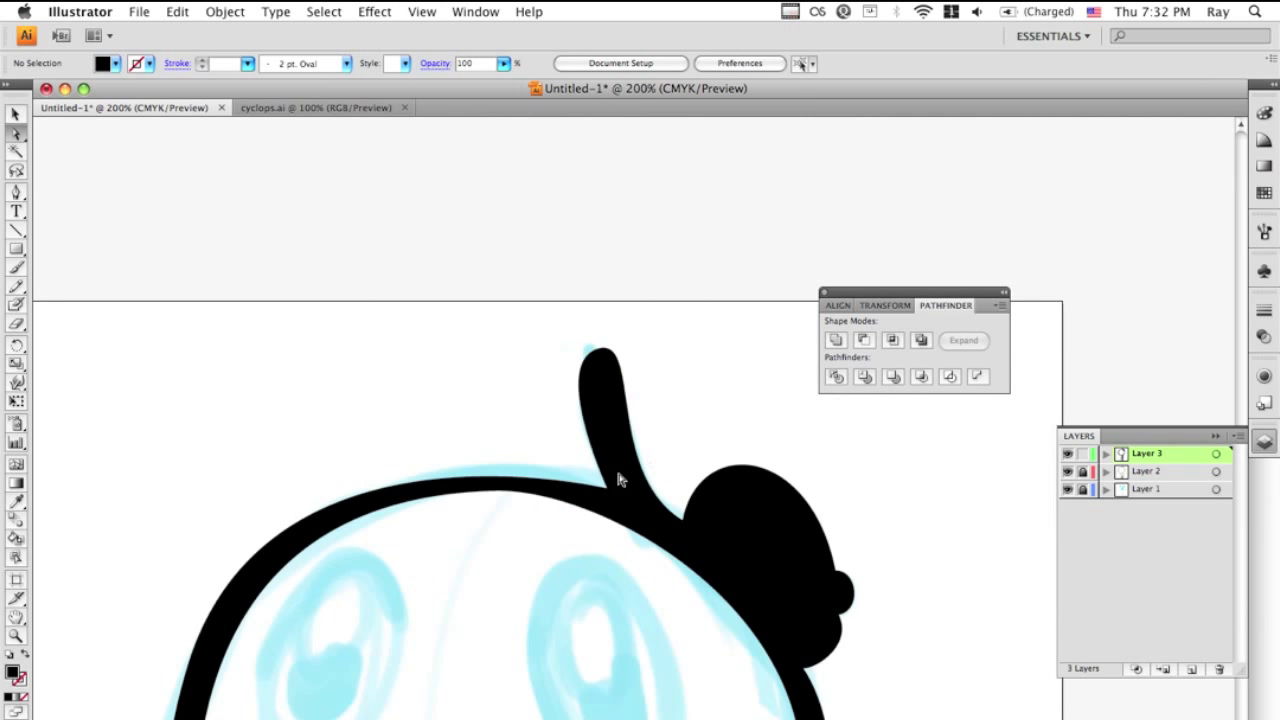
{"action": "left_click", "coordinate": [606, 491]}
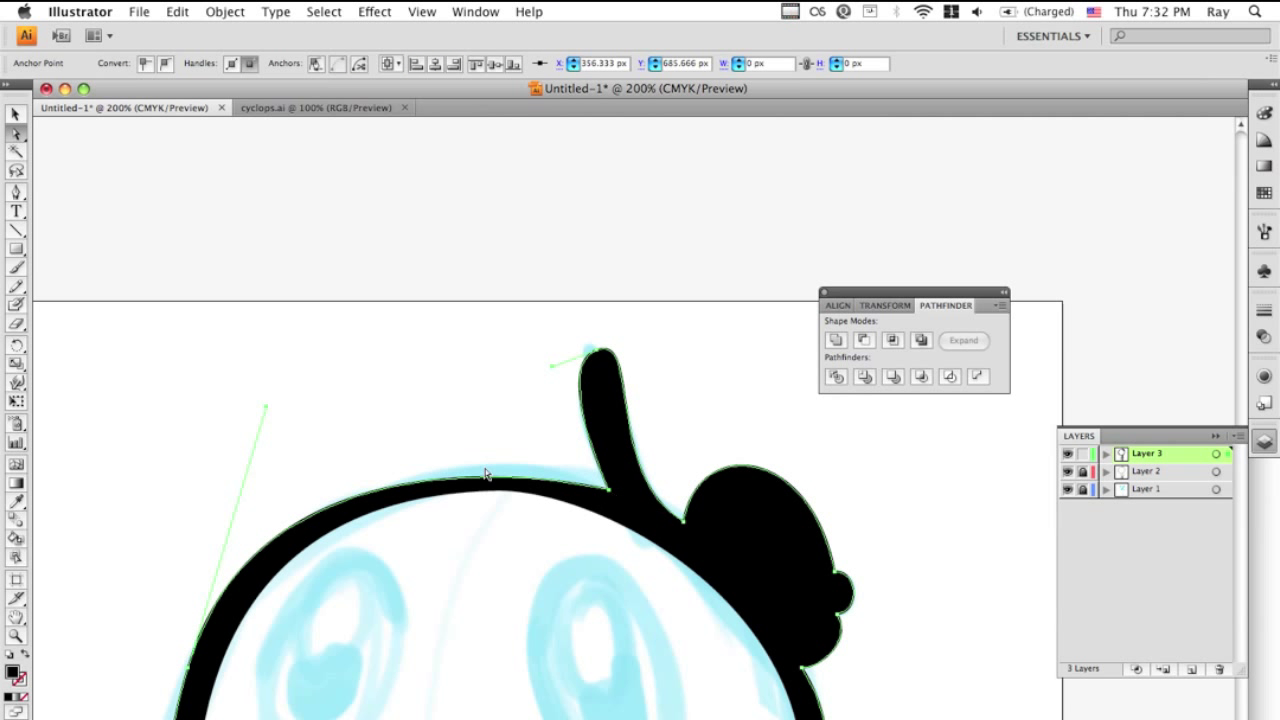
{"action": "scroll", "coordinate": [400, 451], "scroll_direction": "down", "scroll_amount": 3}
{"action": "scroll", "coordinate": [400, 451], "scroll_direction": "left", "scroll_amount": 2}
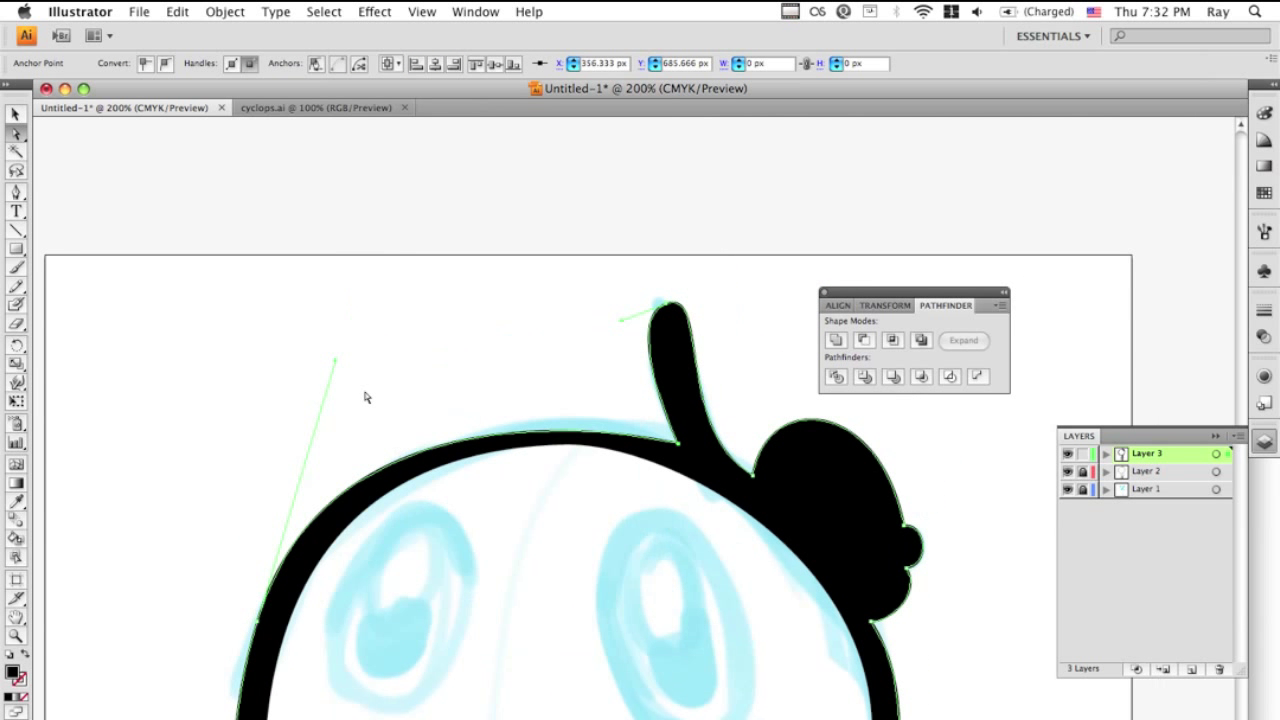
{"action": "left_click_drag", "start_coordinate": [337, 363], "coordinate": [346, 337]}
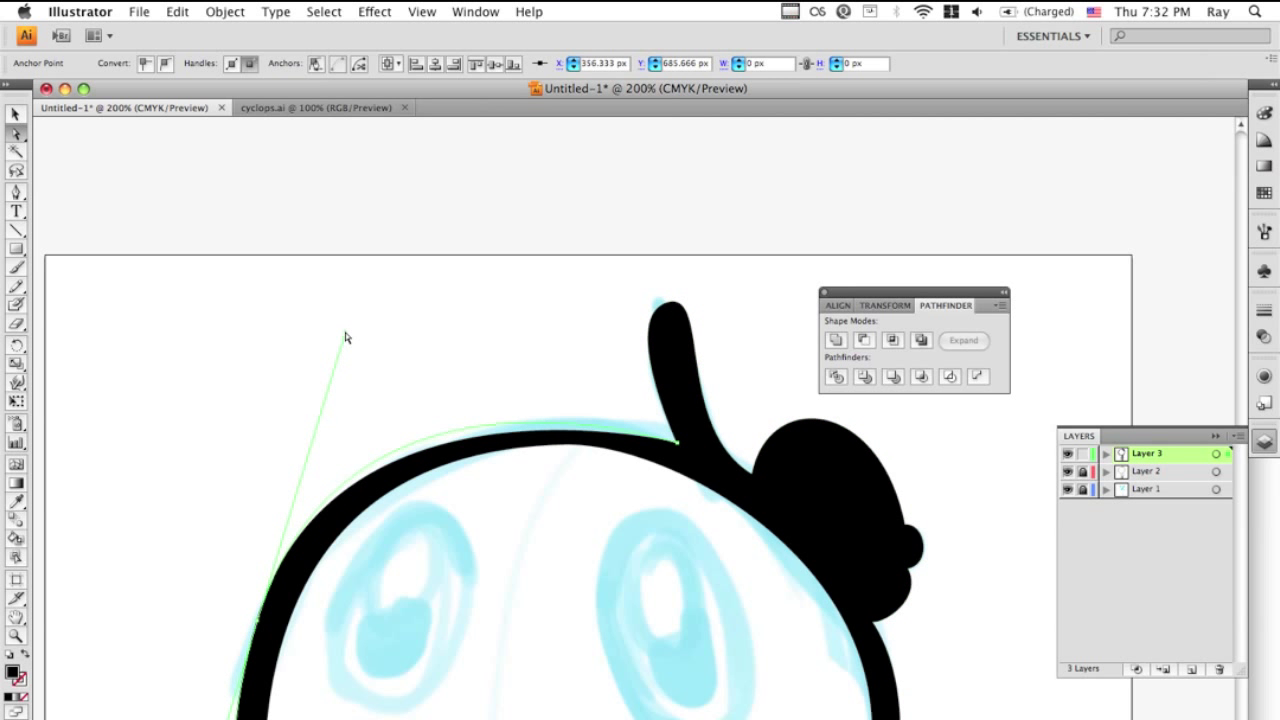
{"action": "left_click", "coordinate": [443, 376]}
Step: Examine the neck join, the torso's top corner and the head linework at close-up size
{"action": "scroll", "coordinate": [443, 376], "scroll_direction": "down", "scroll_amount": 5}
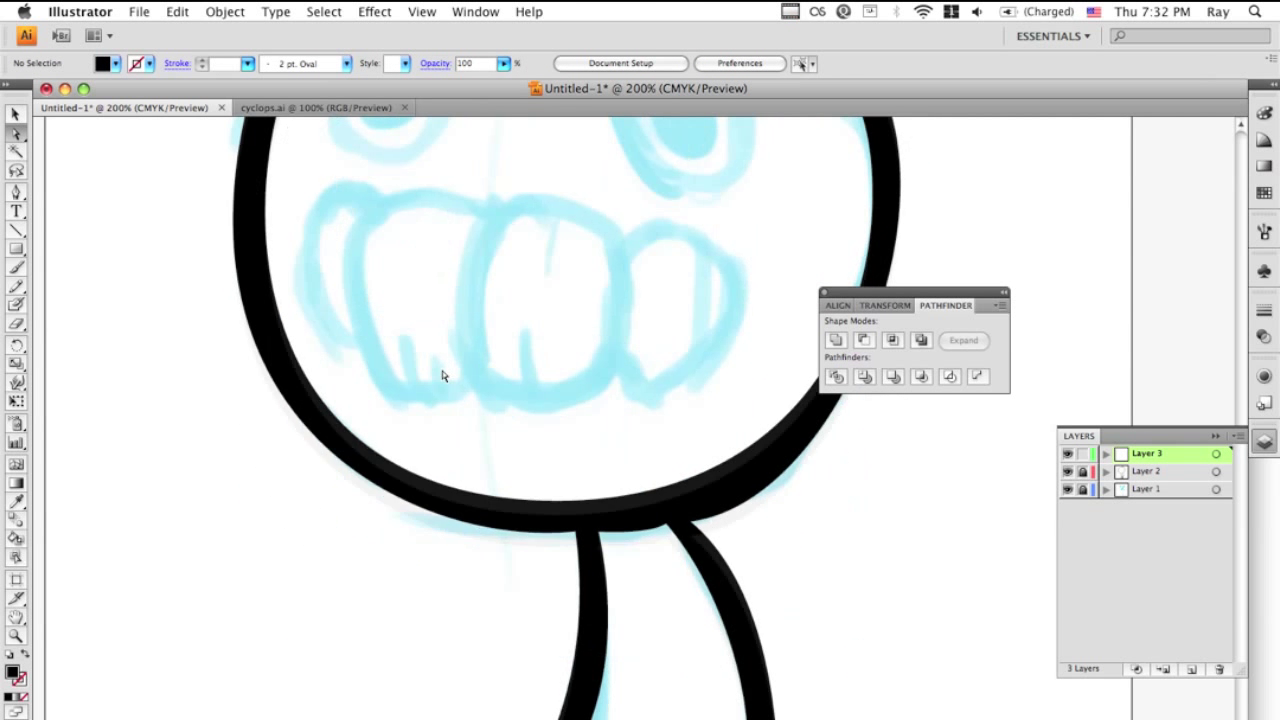
{"action": "left_click", "coordinate": [669, 554]}
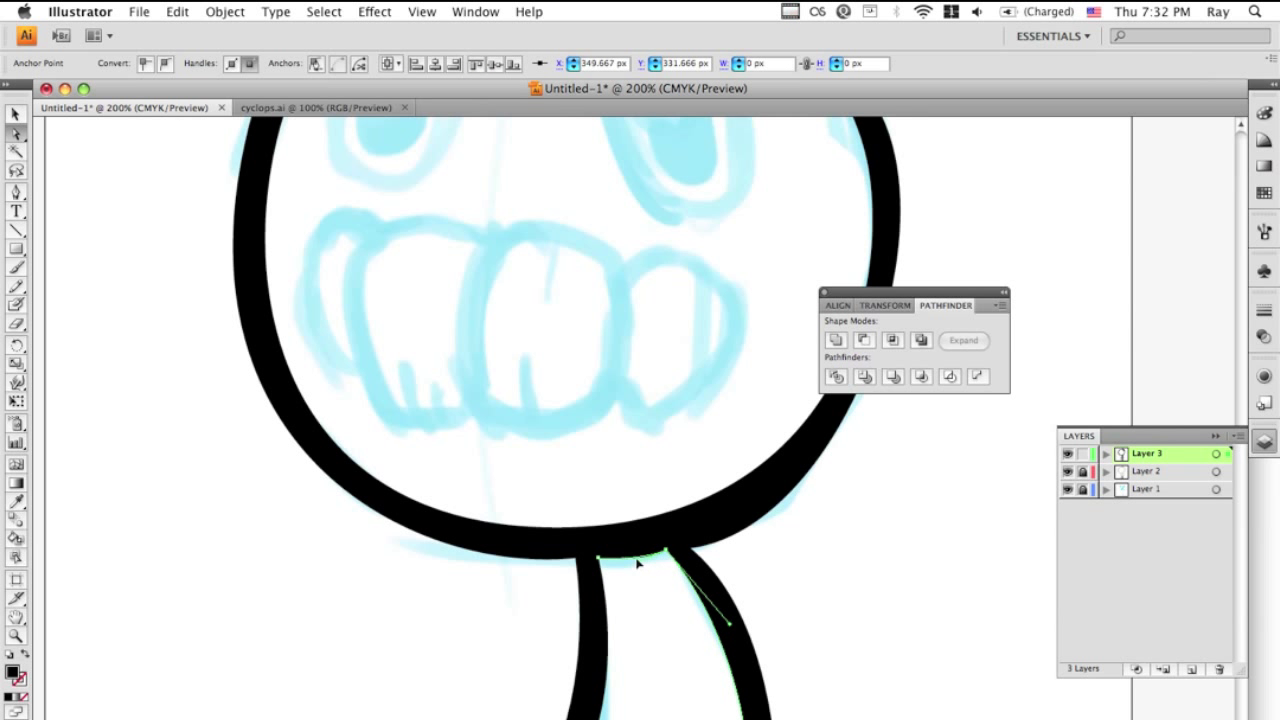
{"action": "left_click", "coordinate": [651, 593]}
{"action": "scroll", "coordinate": [651, 593], "scroll_direction": "up", "scroll_amount": 4}
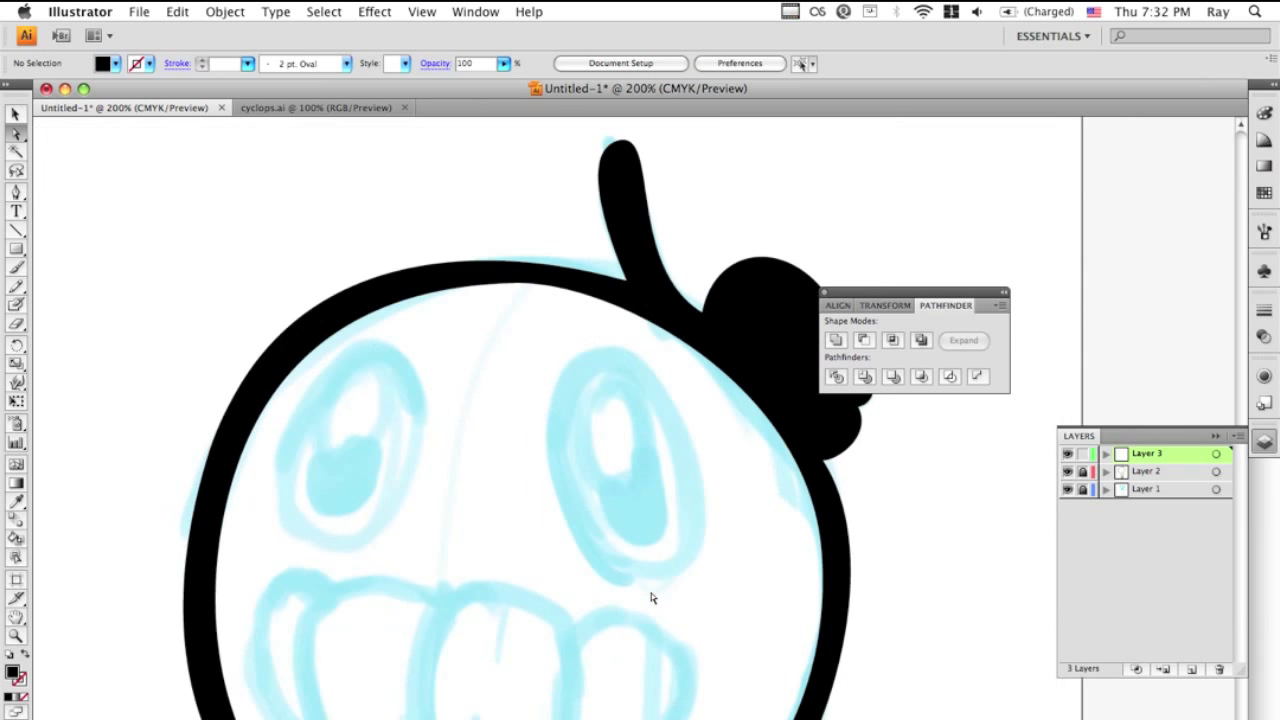
{"action": "scroll", "coordinate": [651, 597], "scroll_direction": "down", "scroll_amount": 10}
{"action": "scroll", "coordinate": [651, 597], "scroll_direction": "up", "scroll_amount": 6}
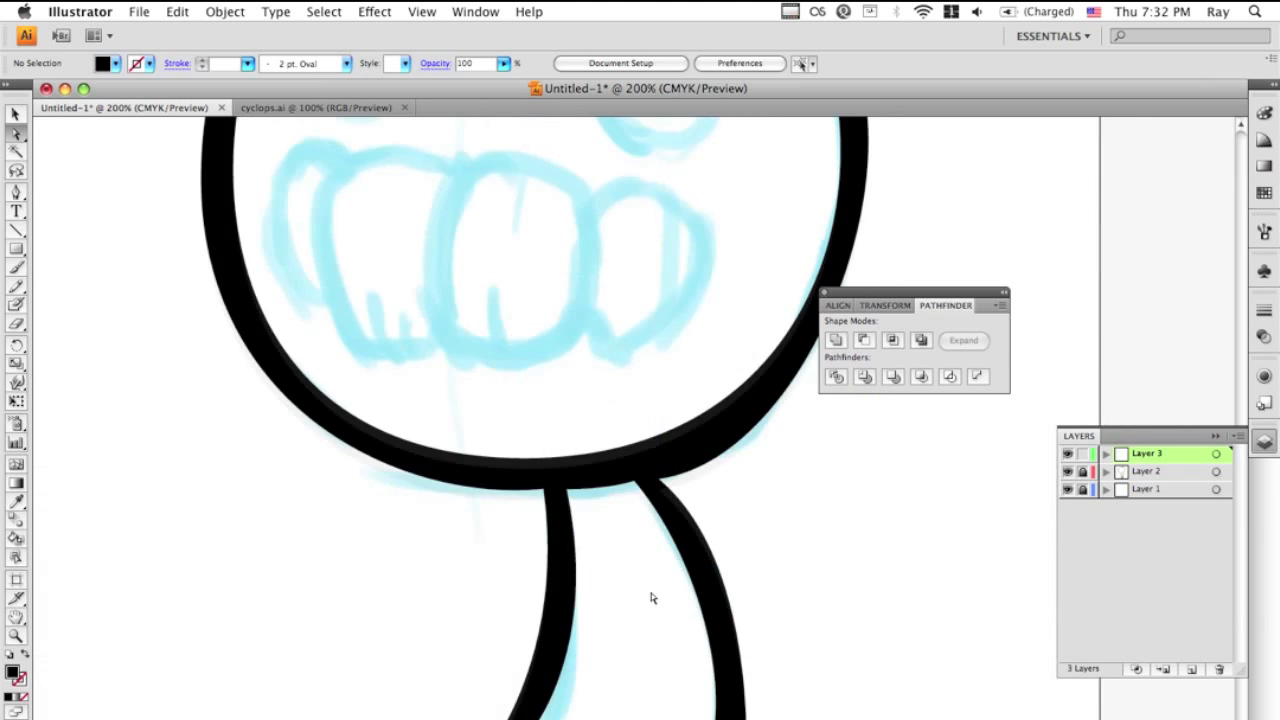
{"action": "scroll", "coordinate": [651, 595], "scroll_direction": "up", "scroll_amount": 5}
{"action": "scroll", "coordinate": [651, 595], "scroll_direction": "down", "scroll_amount": 3}
Step: Trace one closed Pen outline around the whole row of four teeth, following the scalloped edge of the sketch
{"action": "key", "text": "p"}
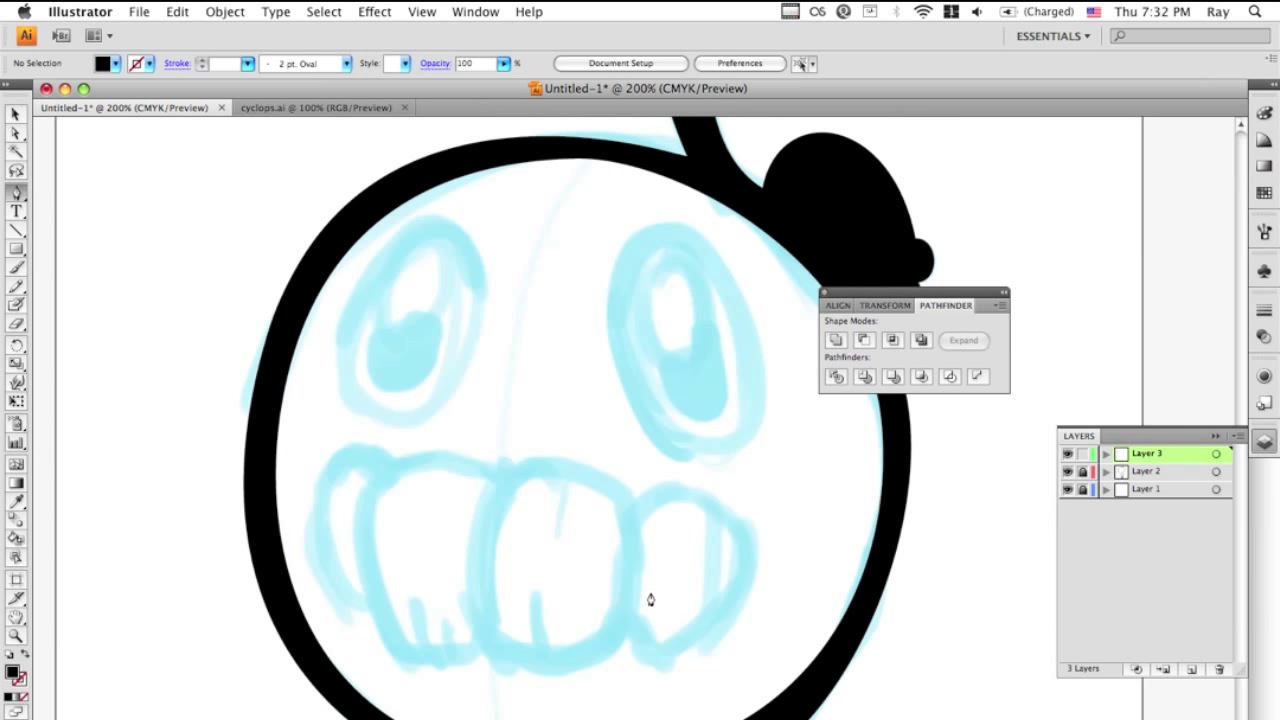
{"action": "left_click", "coordinate": [394, 462]}
{"action": "left_click_drag", "start_coordinate": [502, 479], "coordinate": [546, 436]}
{"action": "left_click_drag", "start_coordinate": [637, 504], "coordinate": [673, 472]}
{"action": "scroll", "coordinate": [702, 641], "scroll_direction": "down", "scroll_amount": 5}
{"action": "left_click_drag", "start_coordinate": [718, 361], "coordinate": [597, 430]}
{"action": "left_click_drag", "start_coordinate": [483, 374], "coordinate": [460, 400]}
{"action": "left_click", "coordinate": [352, 271]}
{"action": "left_click", "coordinate": [457, 209]}
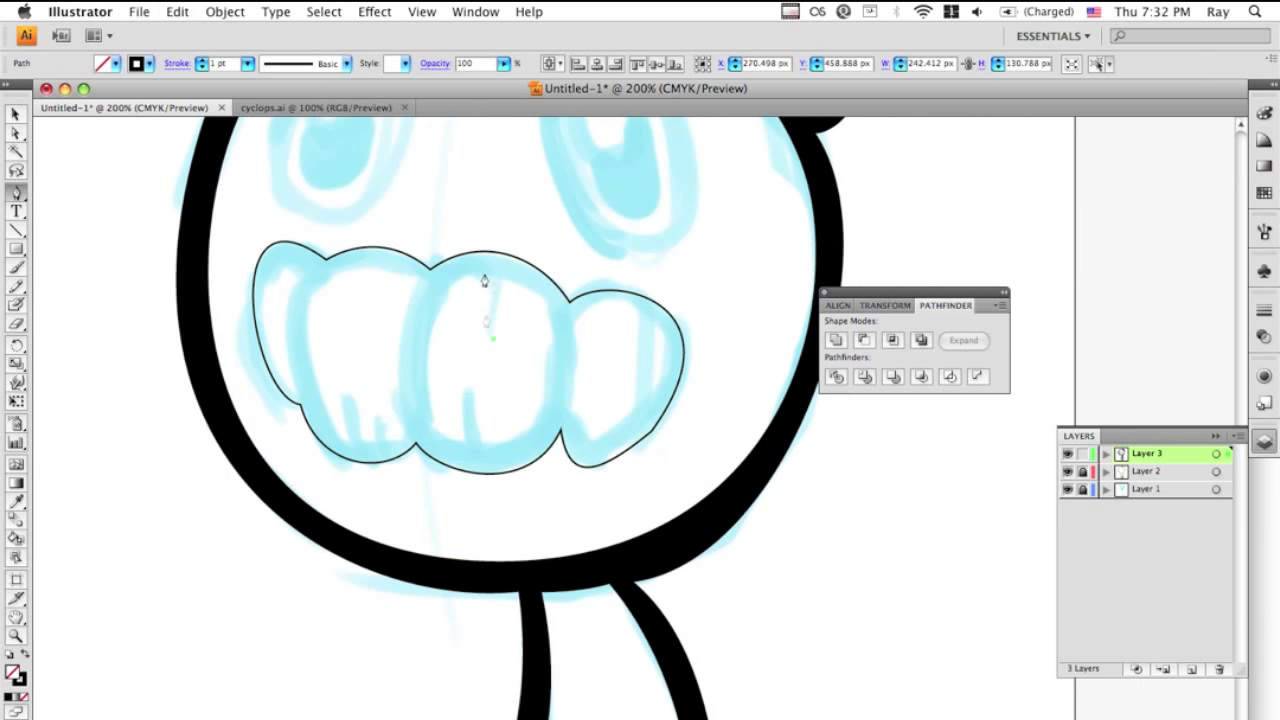
Step: Draw closed inner Pen shapes for the large centre tooth, with pointed cracks at top and bottom, and for the rightmost tooth
{"action": "left_click", "coordinate": [490, 281]}
{"action": "mouse_move", "coordinate": [492, 338]}
{"action": "left_mouse_down"}
{"action": "mouse_move", "coordinate": [437, 386]}
{"action": "mouse_move", "coordinate": [457, 400]}
{"action": "mouse_move", "coordinate": [430, 366]}
{"action": "mouse_move", "coordinate": [440, 443]}
{"action": "left_mouse_up"}
{"action": "left_click_drag", "start_coordinate": [469, 389], "coordinate": [469, 272]}
{"action": "left_click", "coordinate": [469, 389]}
{"action": "left_click_drag", "start_coordinate": [543, 376], "coordinate": [557, 261]}
{"action": "left_click_drag", "start_coordinate": [493, 338], "coordinate": [492, 429]}
{"action": "left_click", "coordinate": [571, 423]}
{"action": "mouse_move", "coordinate": [578, 330]}
{"action": "left_mouse_down"}
{"action": "mouse_move", "coordinate": [646, 366]}
{"action": "mouse_move", "coordinate": [694, 317]}
{"action": "left_mouse_up"}
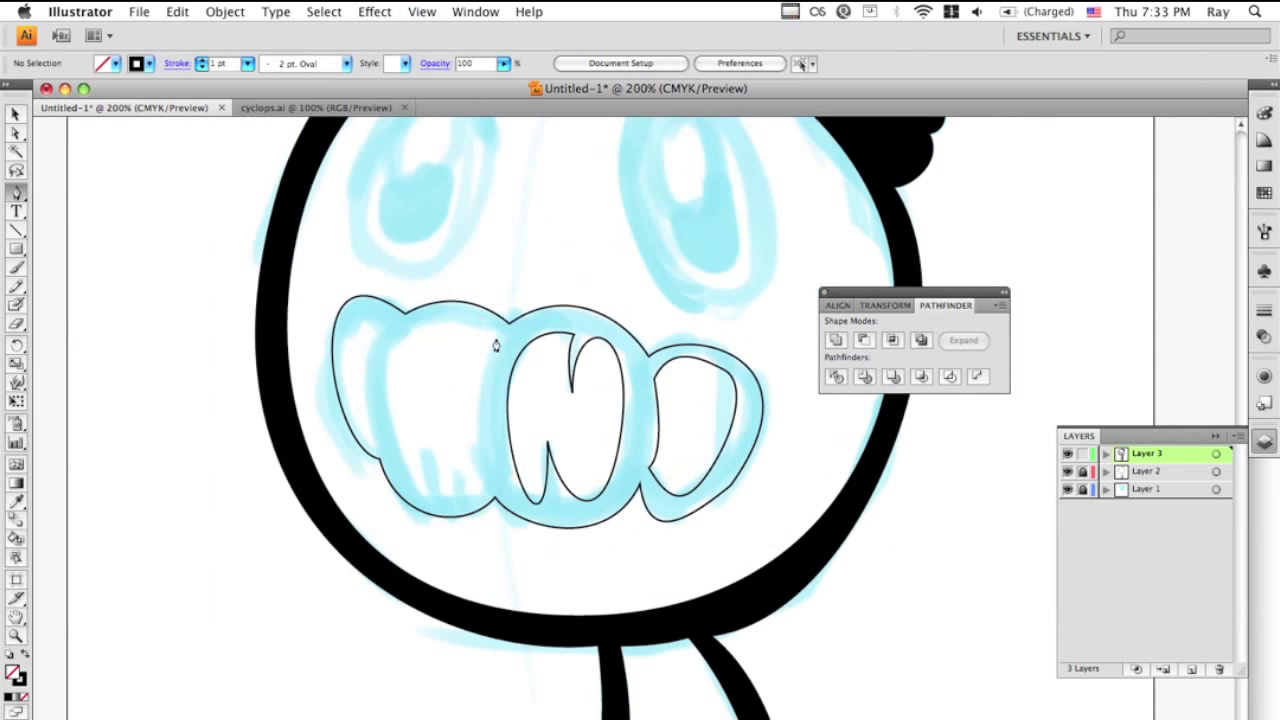
Step: Draw closed inner Pen shapes for the two teeth on the left side of the mouth
{"action": "left_click", "coordinate": [490, 345]}
{"action": "left_click_drag", "start_coordinate": [440, 492], "coordinate": [434, 523]}
{"action": "left_click", "coordinate": [385, 360]}
{"action": "left_click", "coordinate": [490, 345]}
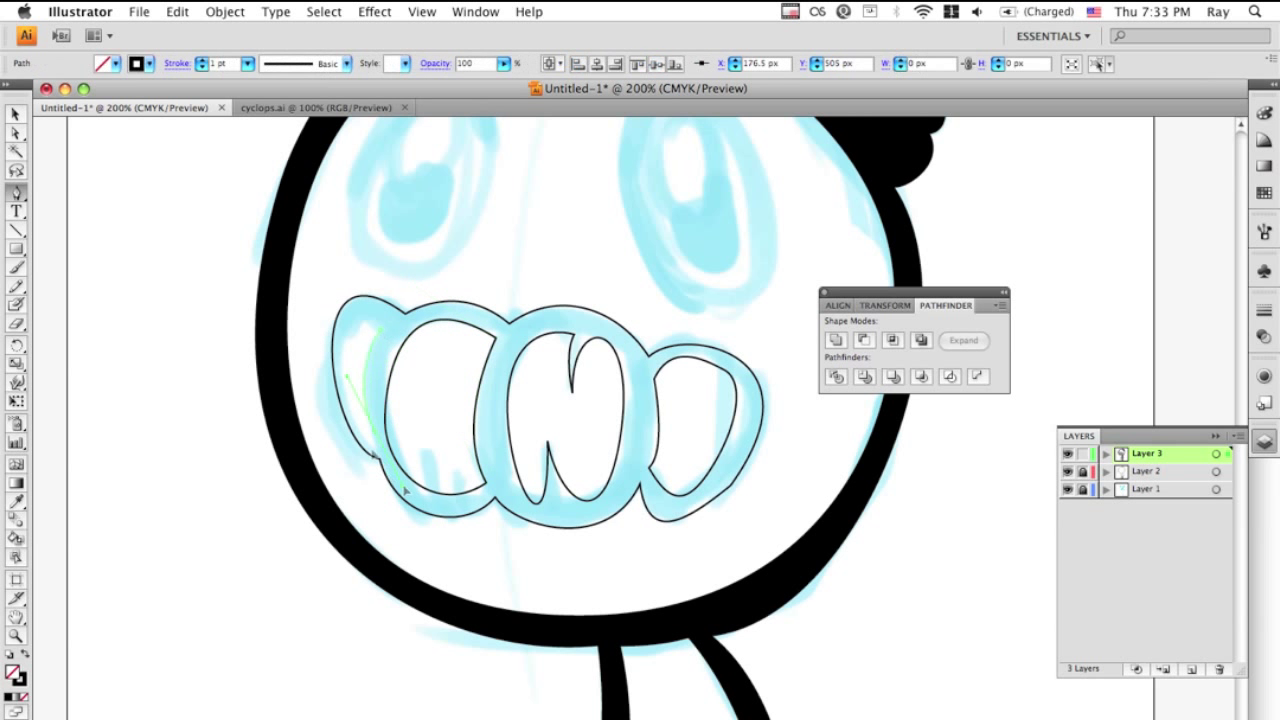
{"action": "left_click", "coordinate": [372, 340]}
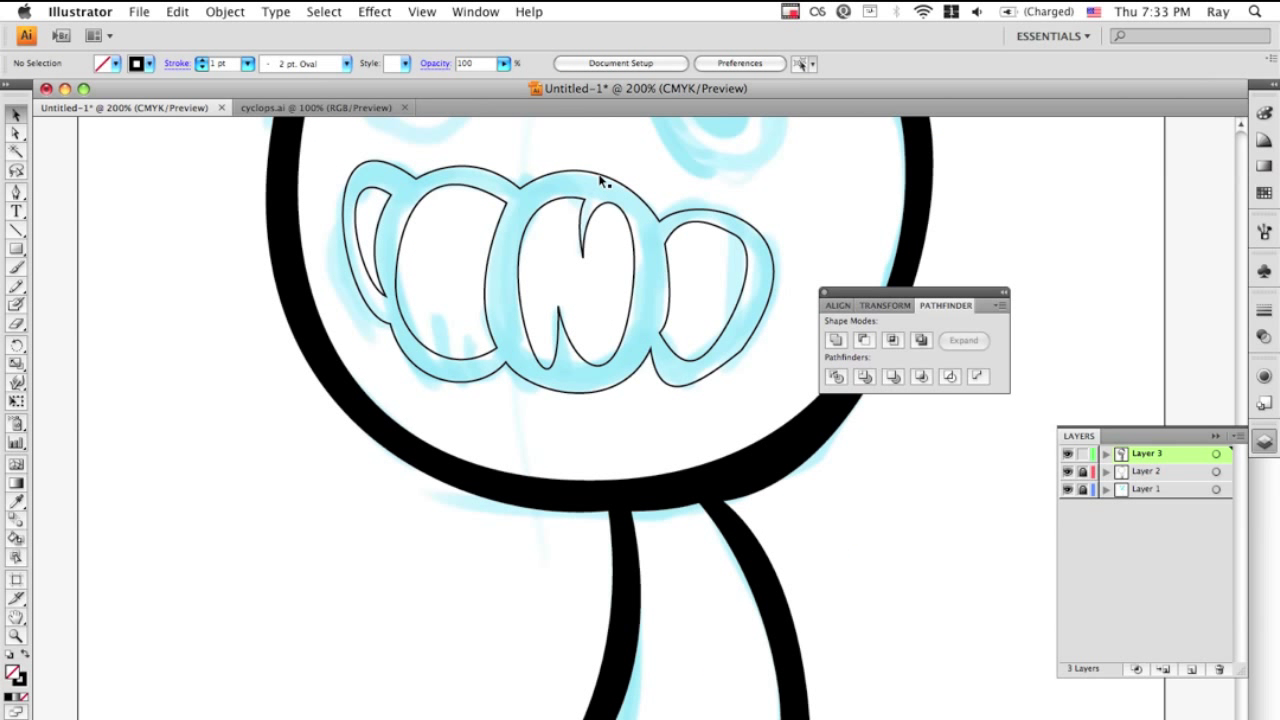
Step: Subtract the rightmost inner tooth shape from the outline around the row of teeth with Minus Front
{"action": "left_click", "coordinate": [601, 179]}
{"action": "scroll", "coordinate": [601, 179], "scroll_direction": "up", "scroll_amount": 5}
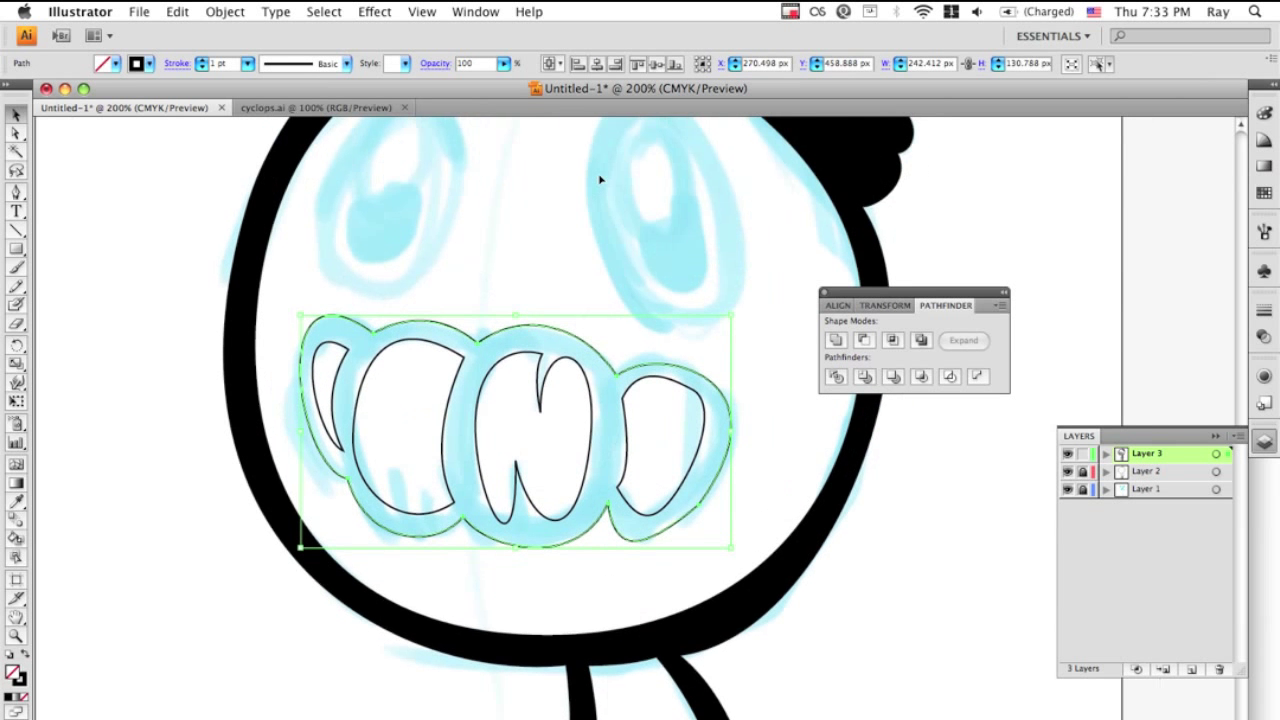
{"action": "left_click", "coordinate": [642, 399], "text": "shift"}
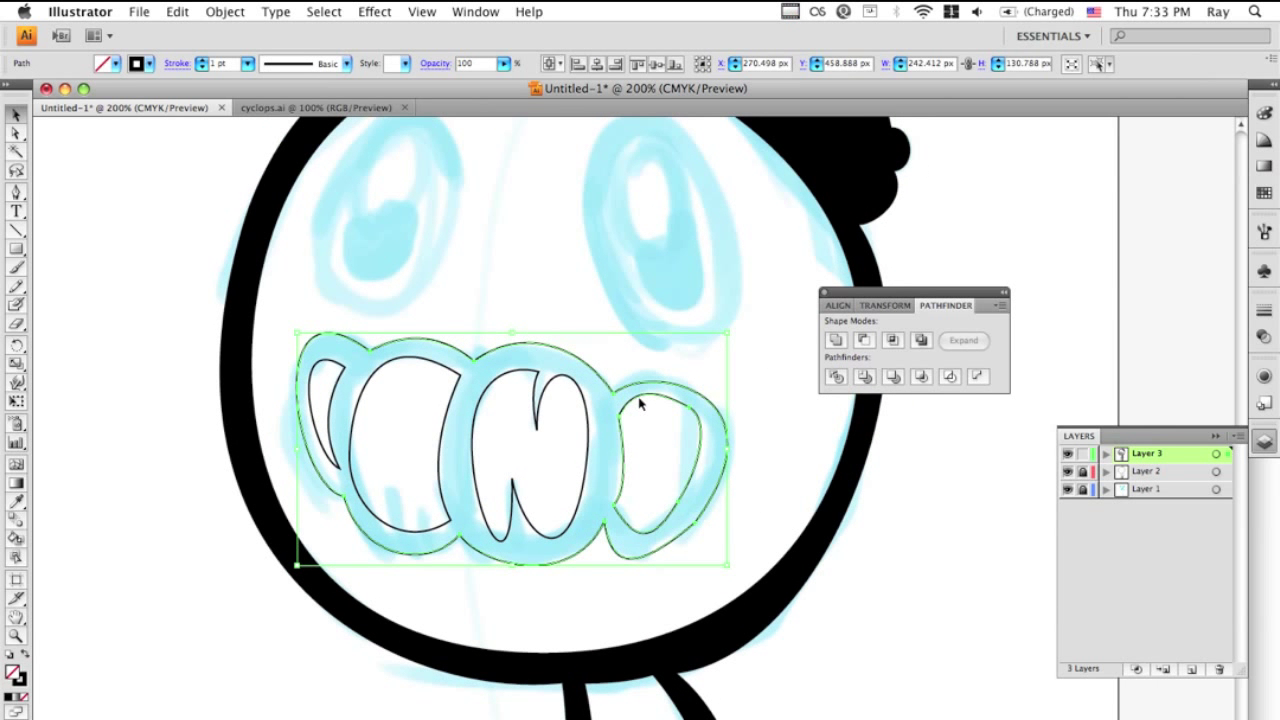
{"action": "left_click", "coordinate": [868, 340]}
Step: Try to subtract the centre tooth's inner shape from the teeth outline with Minus Front
{"action": "left_click", "coordinate": [555, 386], "text": "shift"}
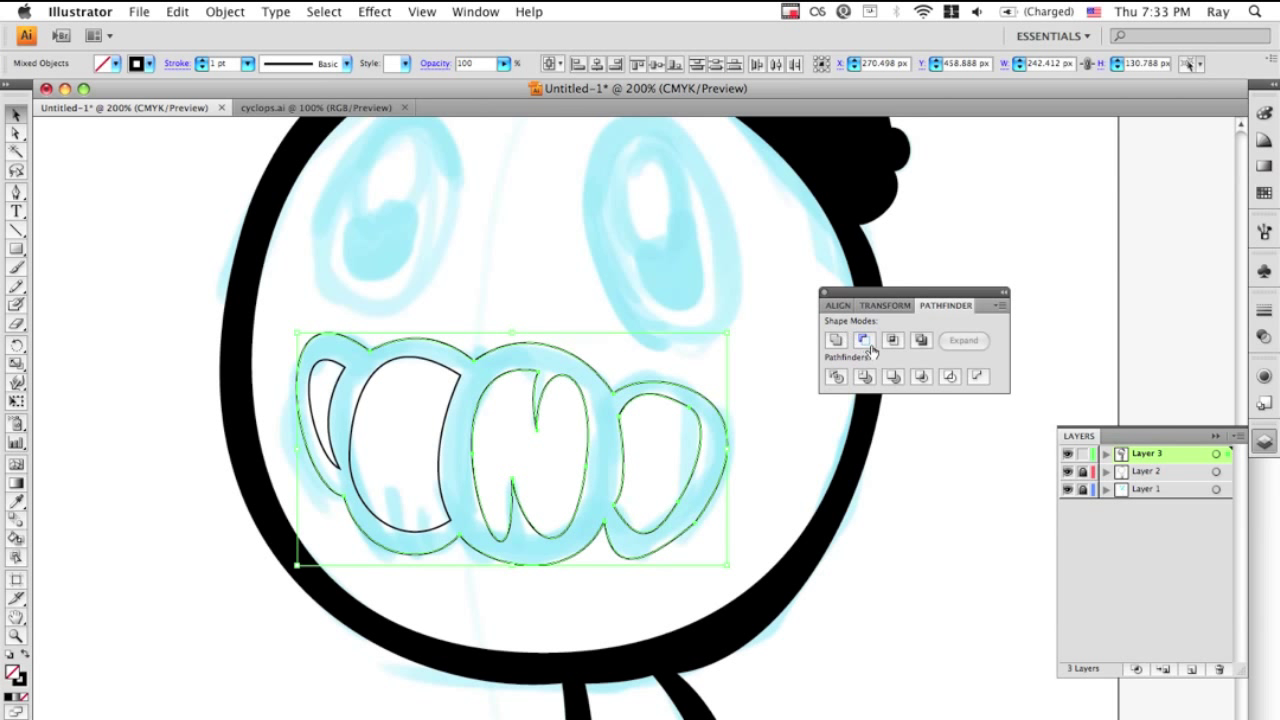
{"action": "left_click", "coordinate": [863, 340]}
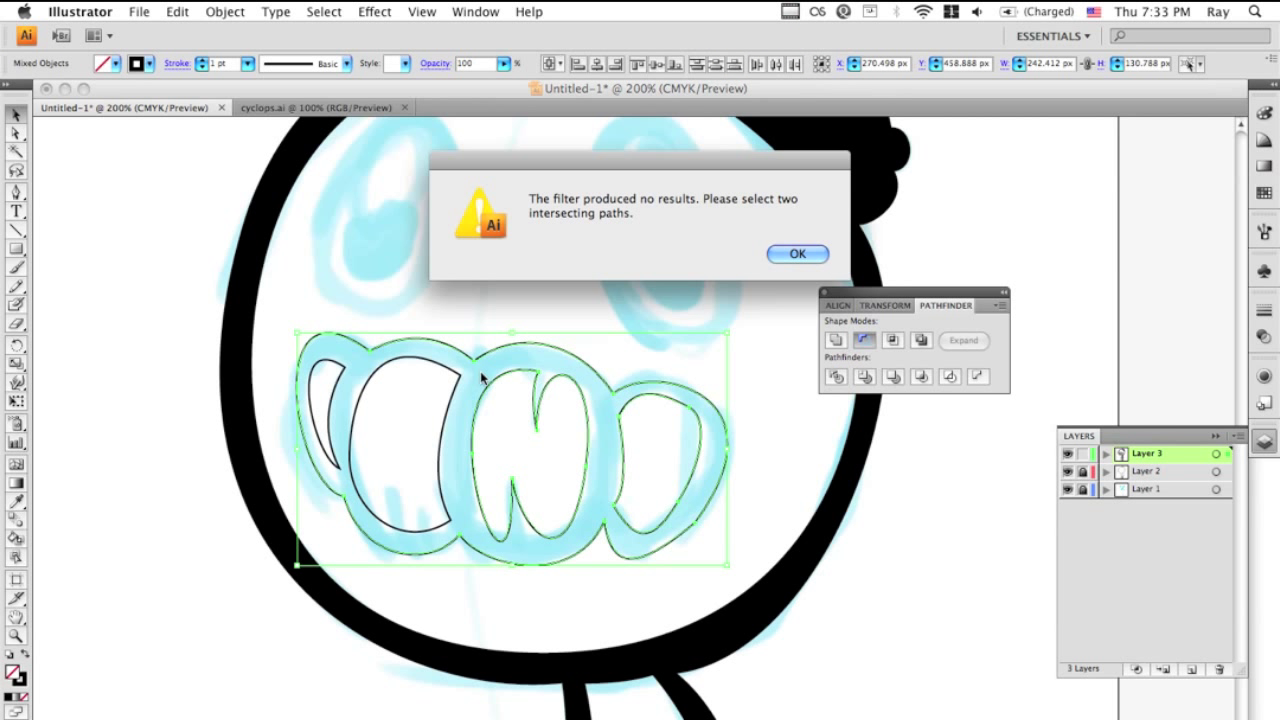
{"action": "left_click", "coordinate": [576, 318]}
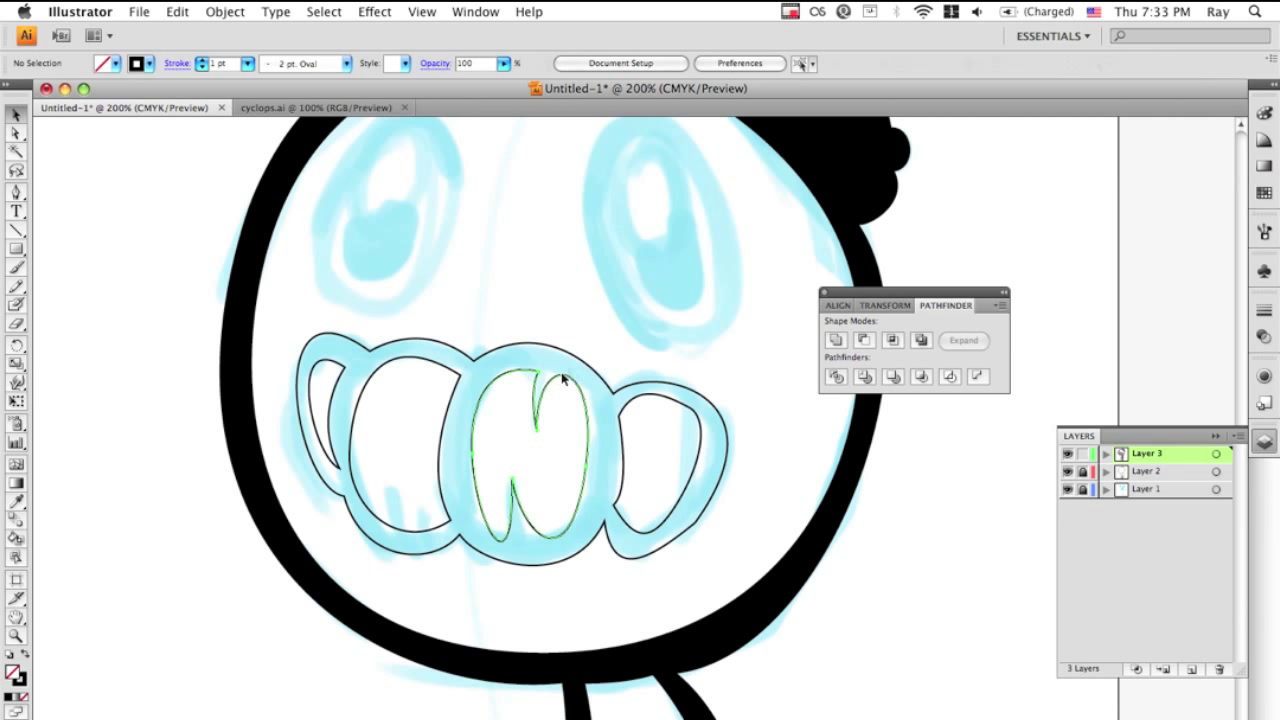
Step: Bring the centre tooth's inner shape to the front of the stacking order
{"action": "left_click", "coordinate": [565, 378]}
{"action": "left_click", "coordinate": [575, 359]}
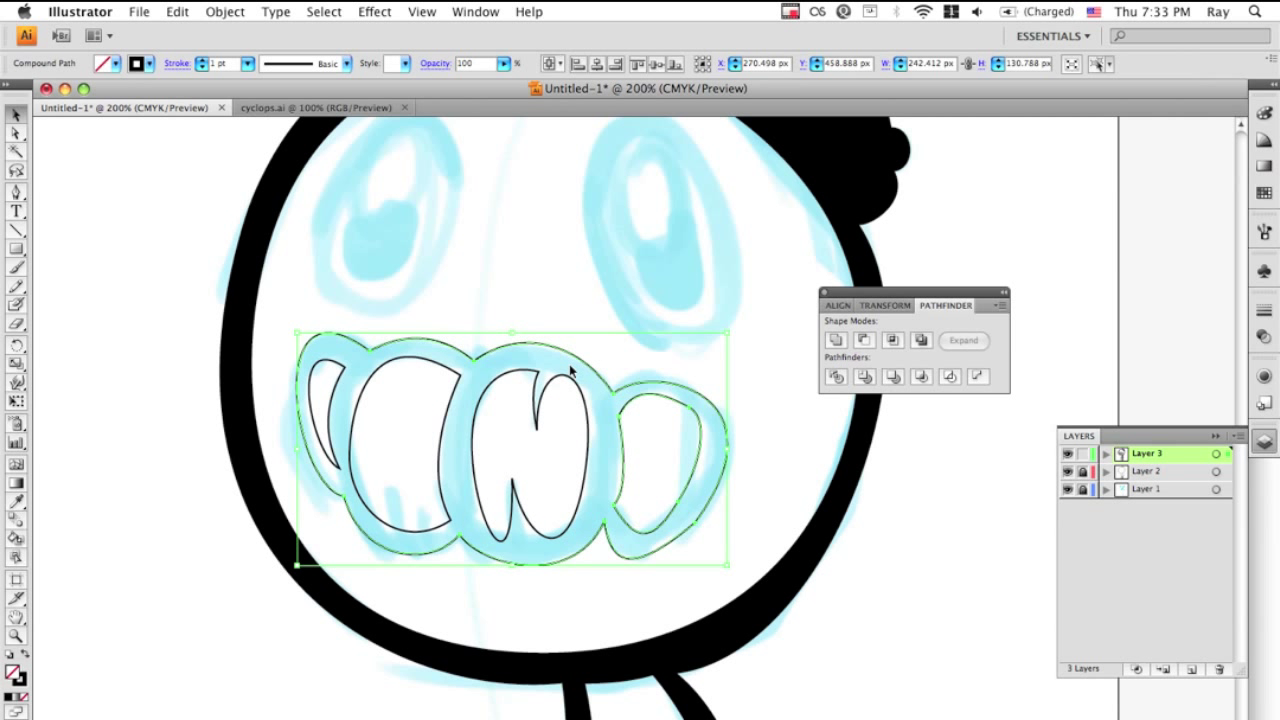
{"action": "left_click", "coordinate": [560, 381]}
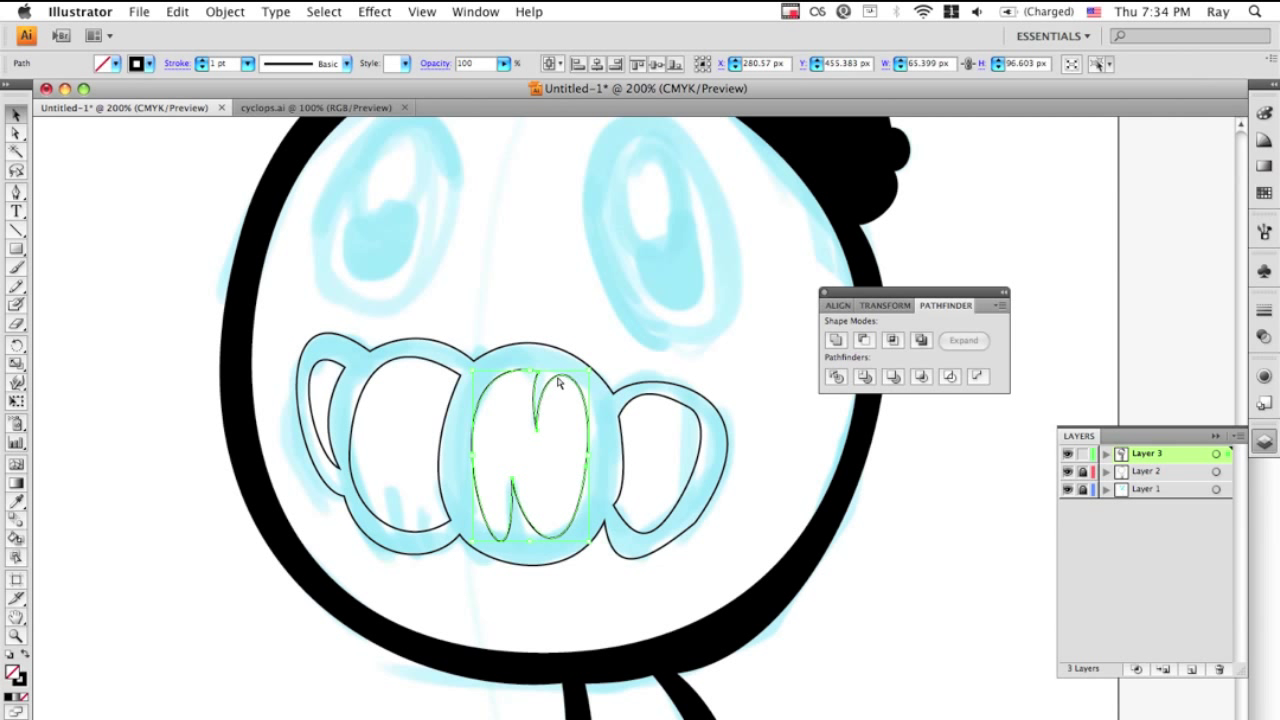
{"action": "key", "text": "super"}
{"action": "key", "text": "shift+super+]"}
{"action": "left_click", "coordinate": [248, 11]}
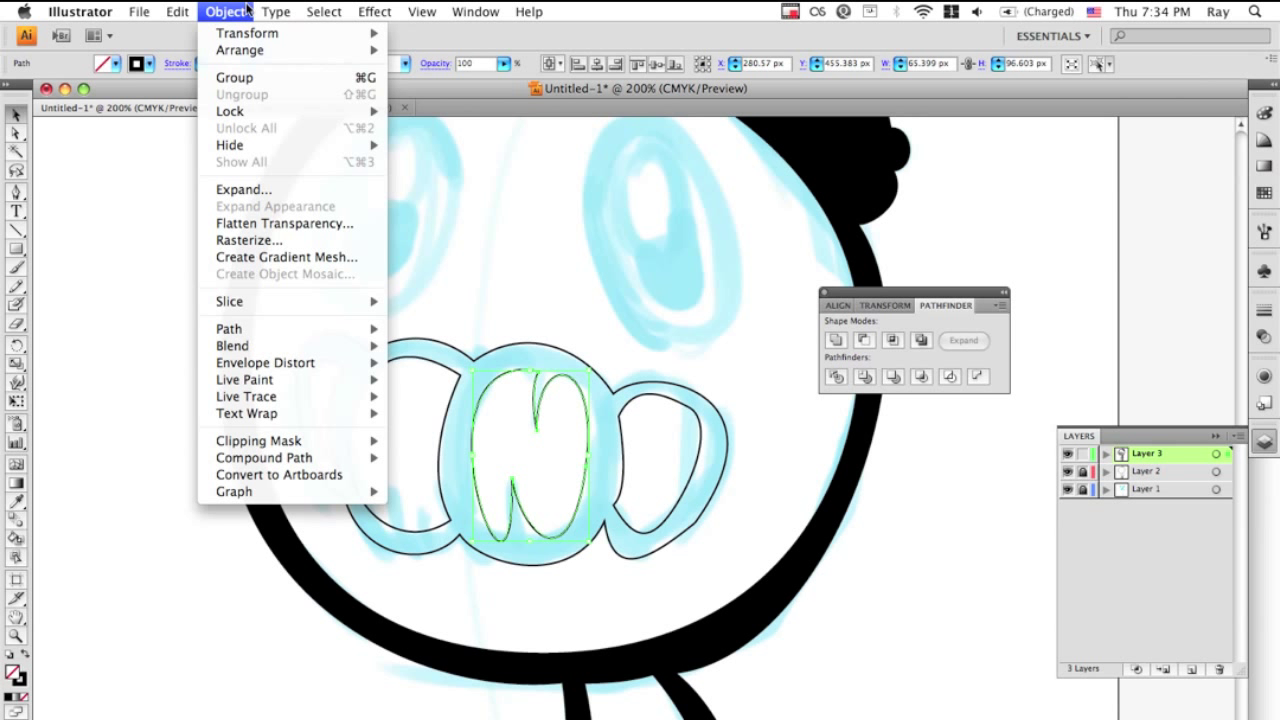
{"action": "mouse_move", "coordinate": [270, 52]}
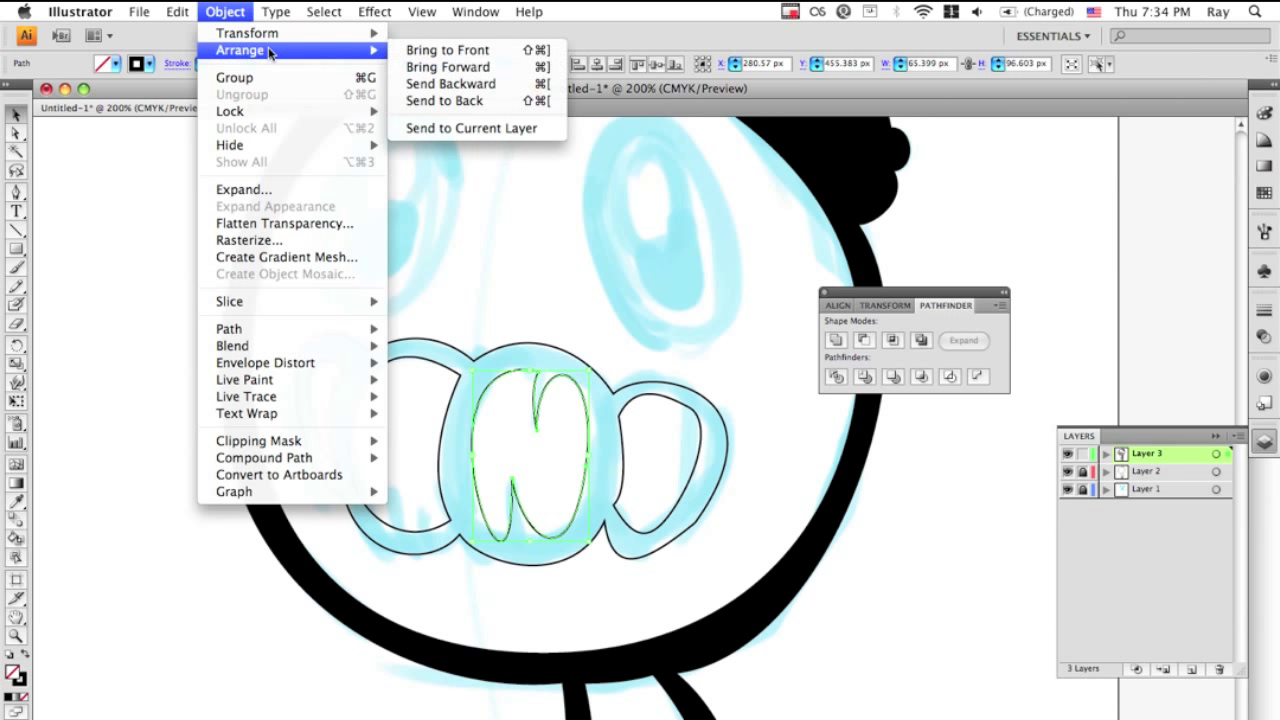
{"action": "left_click", "coordinate": [228, 12]}
Step: Subtract the inner shapes of the centre tooth and the two teeth on the left side from the teeth outline
{"action": "left_click", "coordinate": [565, 315]}
{"action": "left_click", "coordinate": [566, 350]}
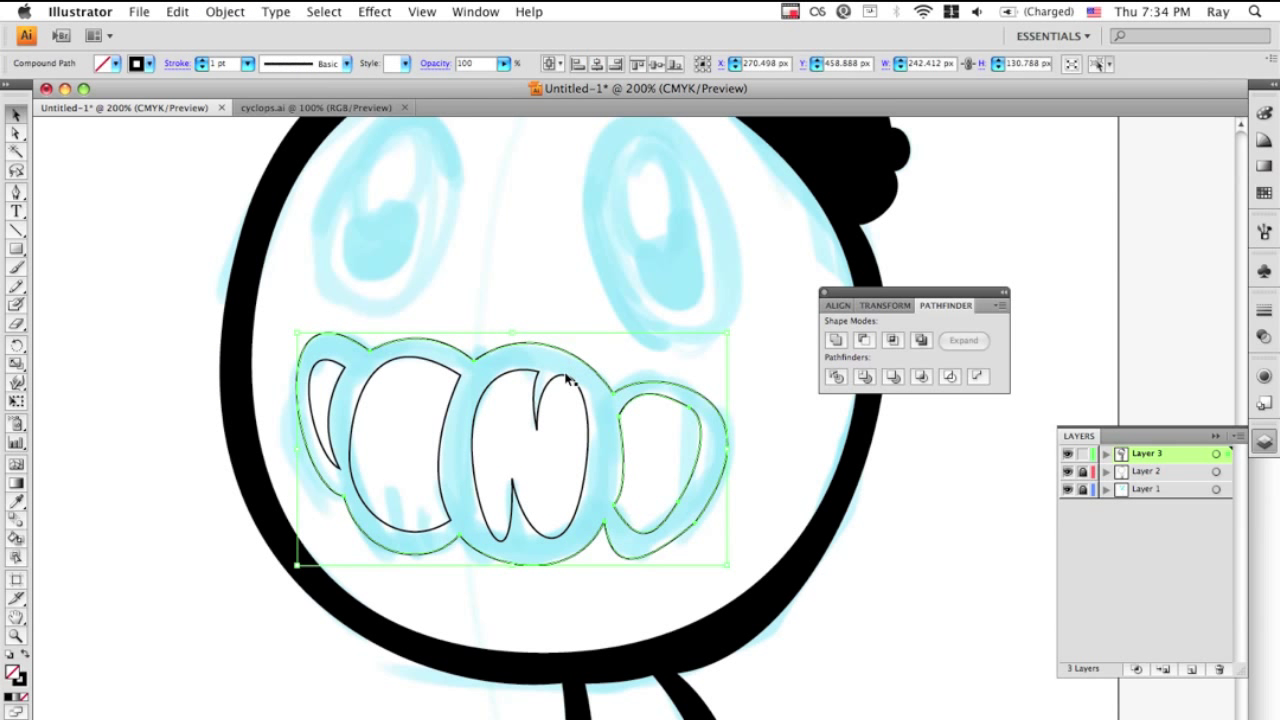
{"action": "left_click", "coordinate": [568, 378], "text": "shift"}
{"action": "left_click", "coordinate": [864, 340]}
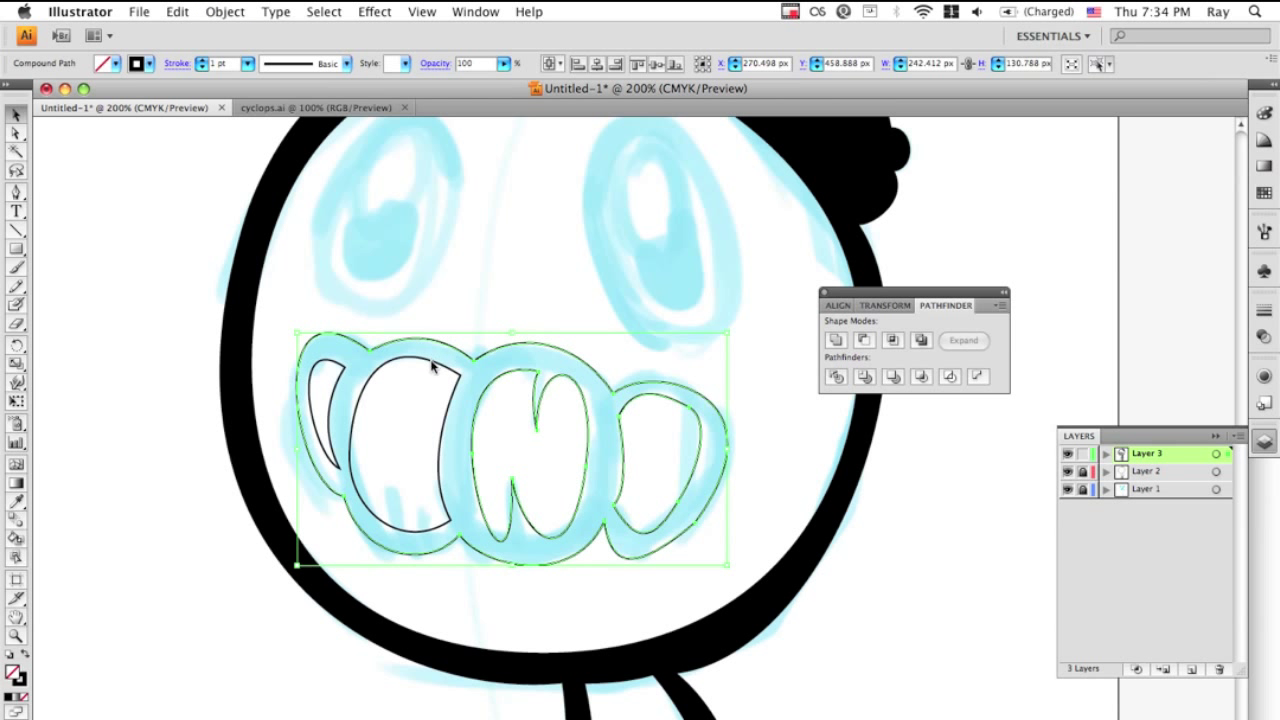
{"action": "key", "text": "super+z"}
{"action": "left_click", "coordinate": [865, 341]}
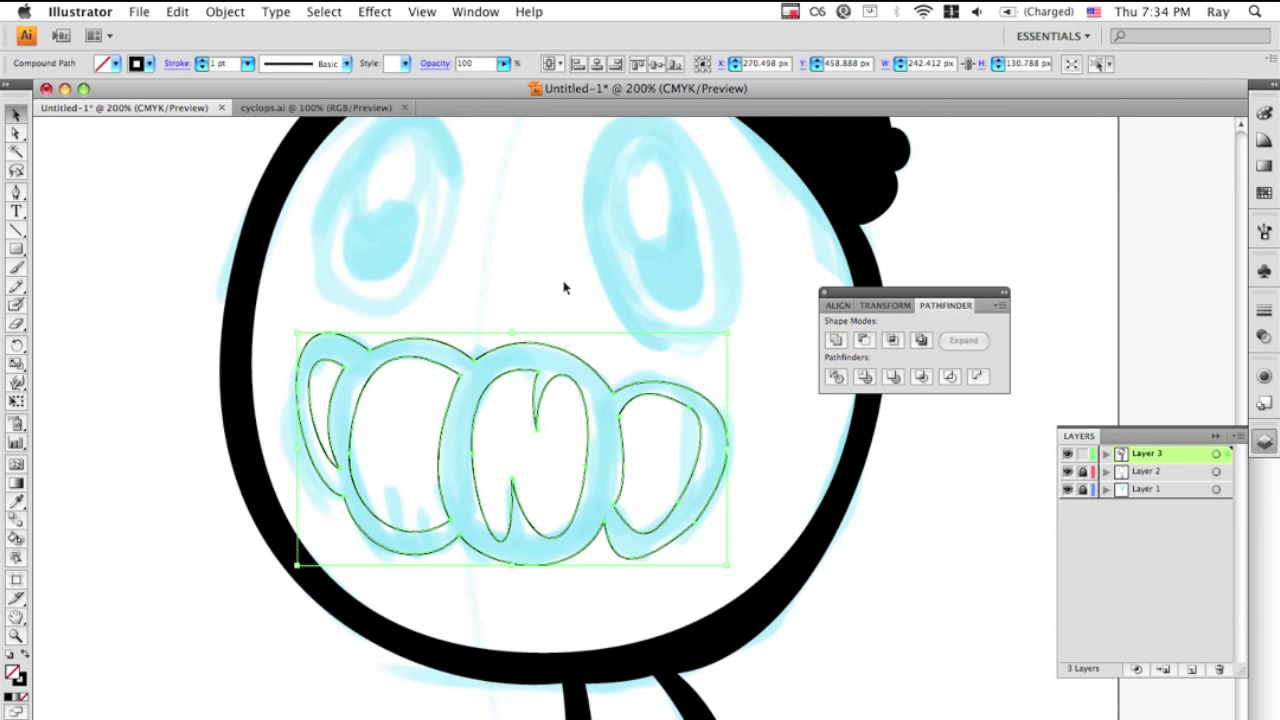
Step: Swap fill and stroke on the teeth path so it has a solid black fill and no stroke
{"action": "left_click", "coordinate": [565, 346]}
{"action": "left_click", "coordinate": [566, 356]}
{"action": "left_click", "coordinate": [26, 653]}
{"action": "left_click", "coordinate": [170, 655]}
Step: Draw a black ellipse about 89 by 136 px over the sketch's right eye, then position and tilt it to match
{"action": "key", "text": "super+minus"}
{"action": "key", "text": "super+minus"}
{"action": "key", "text": "super+minus"}
{"action": "key", "text": "super+minus"}
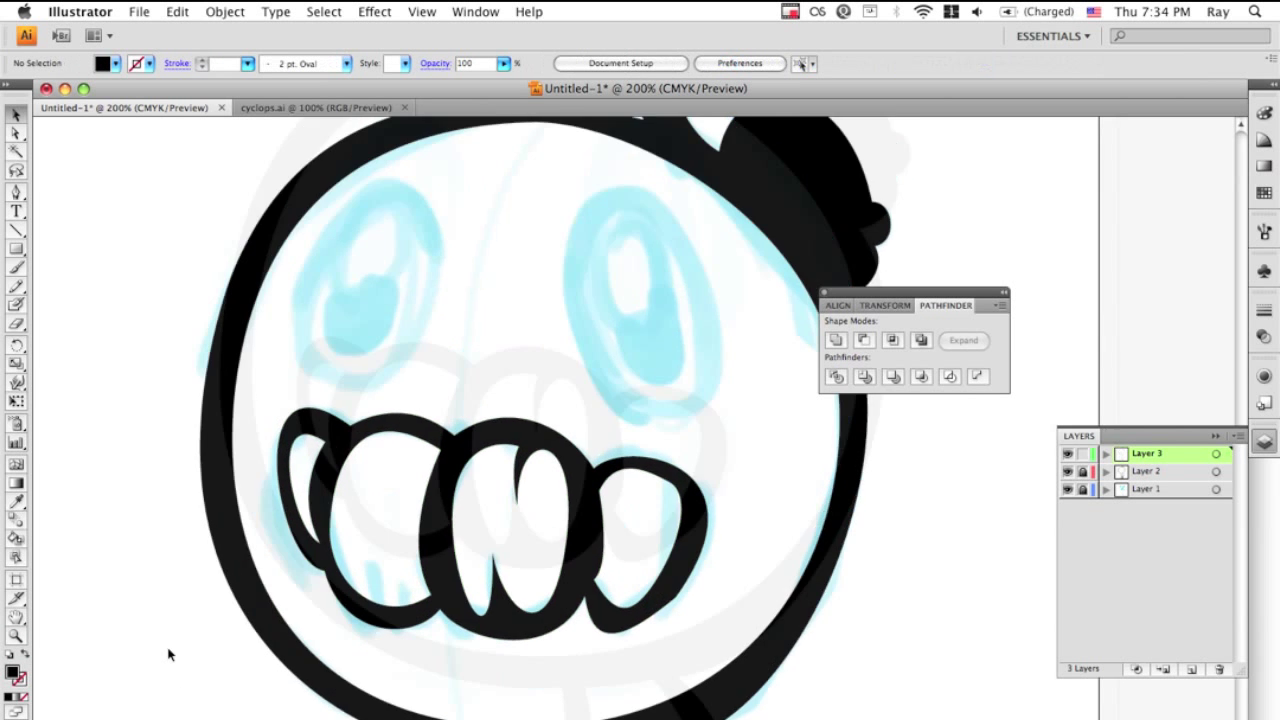
{"action": "key", "text": "super+plus"}
{"action": "key", "text": "super+plus"}
{"action": "key", "text": "super+plus"}
{"action": "left_click_drag", "start_coordinate": [16, 249], "coordinate": [70, 288]}
{"action": "left_click_drag", "start_coordinate": [514, 351], "coordinate": [630, 530]}
{"action": "key", "text": "v"}
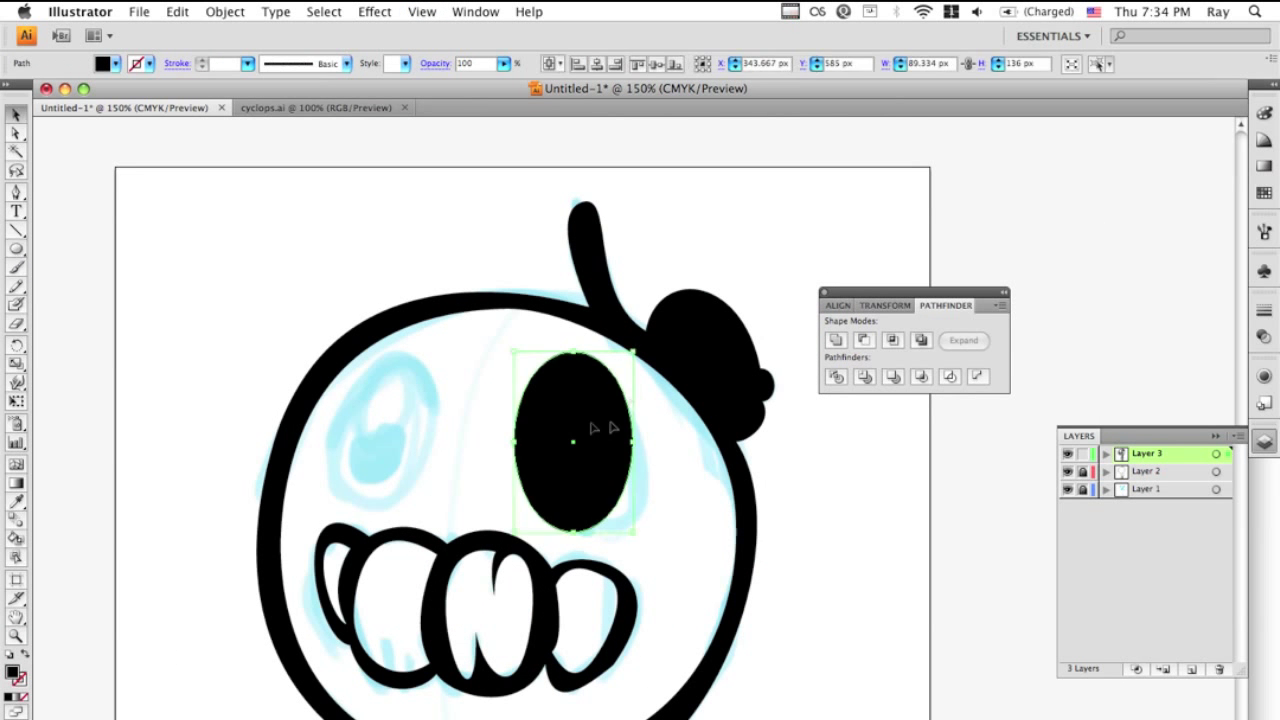
{"action": "left_click_drag", "start_coordinate": [591, 429], "coordinate": [609, 431]}
{"action": "left_click_drag", "start_coordinate": [657, 539], "coordinate": [675, 521]}
Step: Duplicate the black eye ellipse onto the left eye of the sketch and rotate the copy to lean the opposite way
{"action": "left_click_drag", "start_coordinate": [610, 467], "coordinate": [407, 442]}
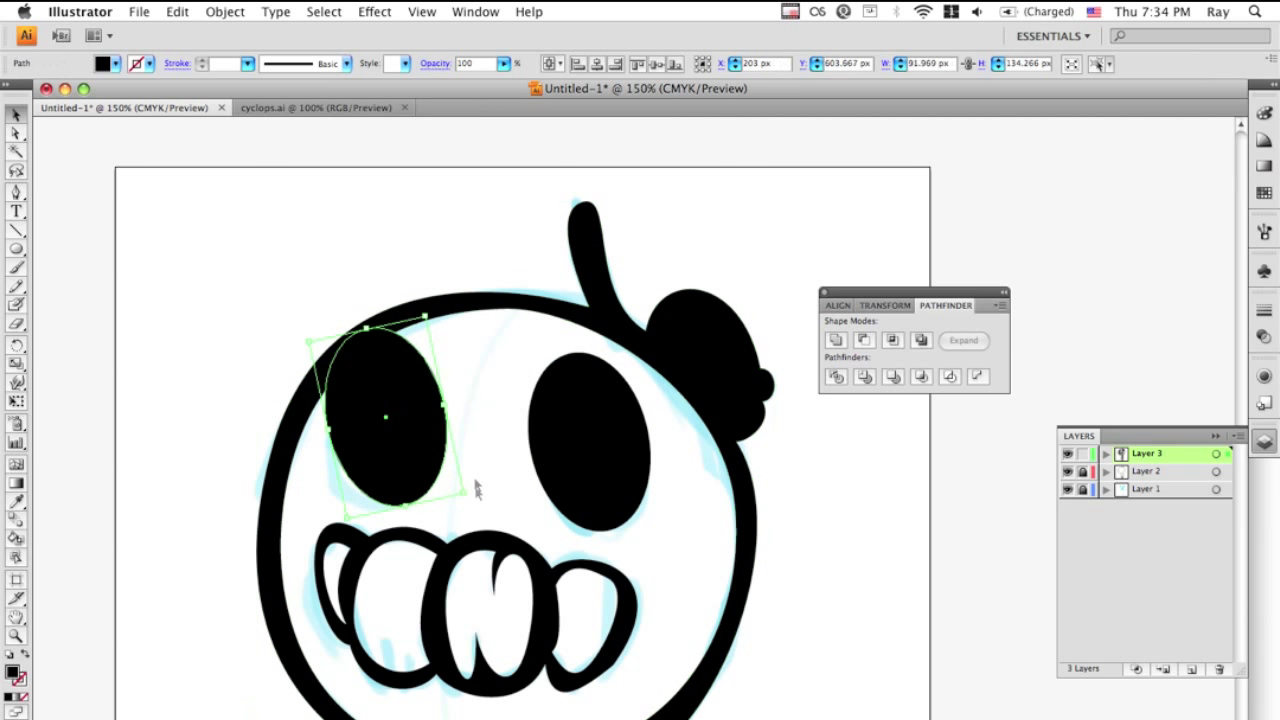
{"action": "left_click_drag", "start_coordinate": [473, 491], "coordinate": [410, 528]}
{"action": "left_click", "coordinate": [461, 494]}
Step: Paste a smaller copy of the right eye's ellipse in its upper part and combine both into a compound path, cutting out the highlight
{"action": "left_click", "coordinate": [600, 398]}
{"action": "key", "text": "super+c"}
{"action": "key", "text": "super+f"}
{"action": "left_click_drag", "start_coordinate": [627, 340], "coordinate": [589, 404]}
{"action": "left_click", "coordinate": [613, 392], "text": "shift"}
{"action": "key", "text": "super+8"}
{"action": "left_click", "coordinate": [488, 414]}
Step: Paste a smaller copy of the left eye's ellipse in front and subtract it to cut out the highlight
{"action": "left_click", "coordinate": [347, 412]}
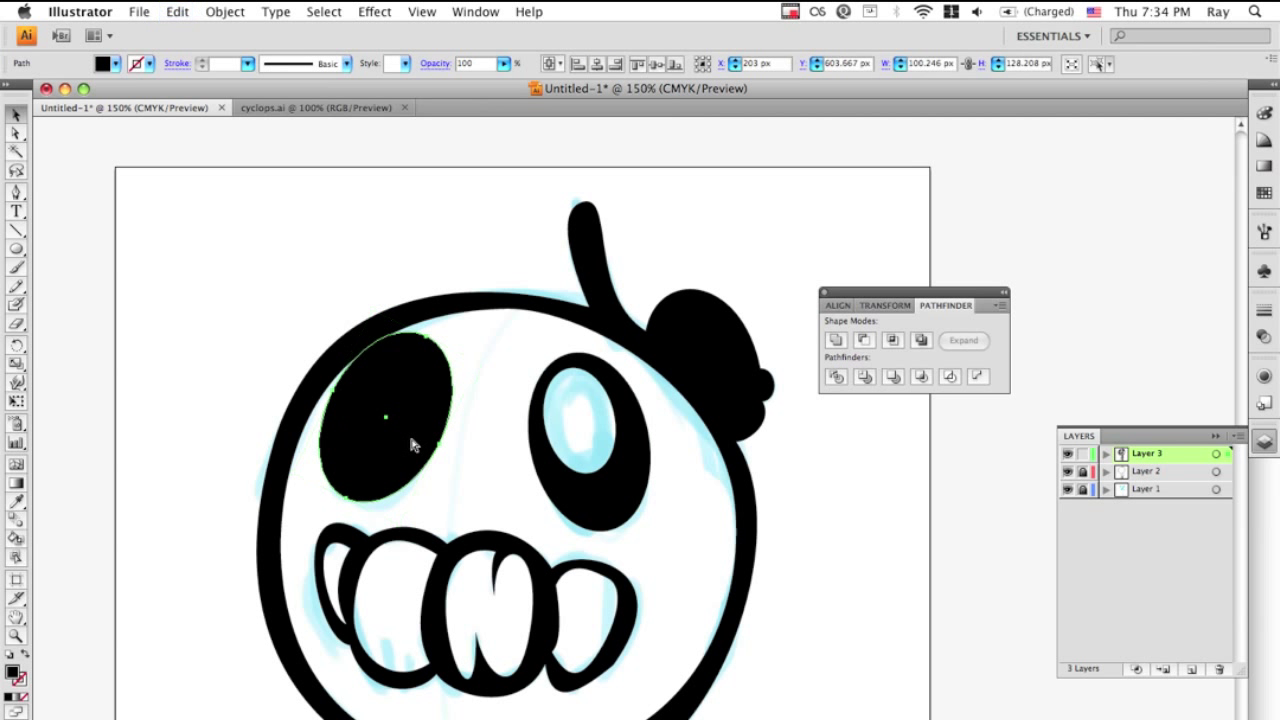
{"action": "key", "text": "super+f"}
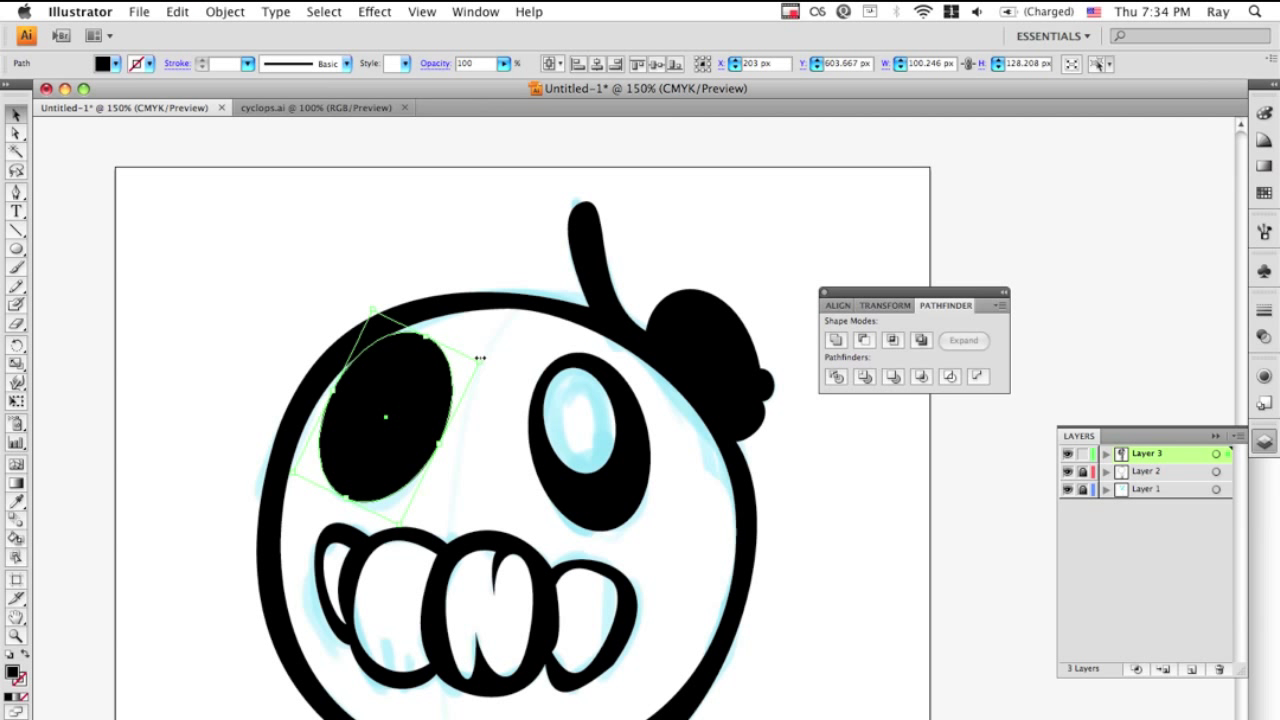
{"action": "left_click_drag", "start_coordinate": [475, 360], "coordinate": [406, 380]}
{"action": "left_click", "coordinate": [405, 464], "text": "shift"}
{"action": "left_click", "coordinate": [864, 340]}
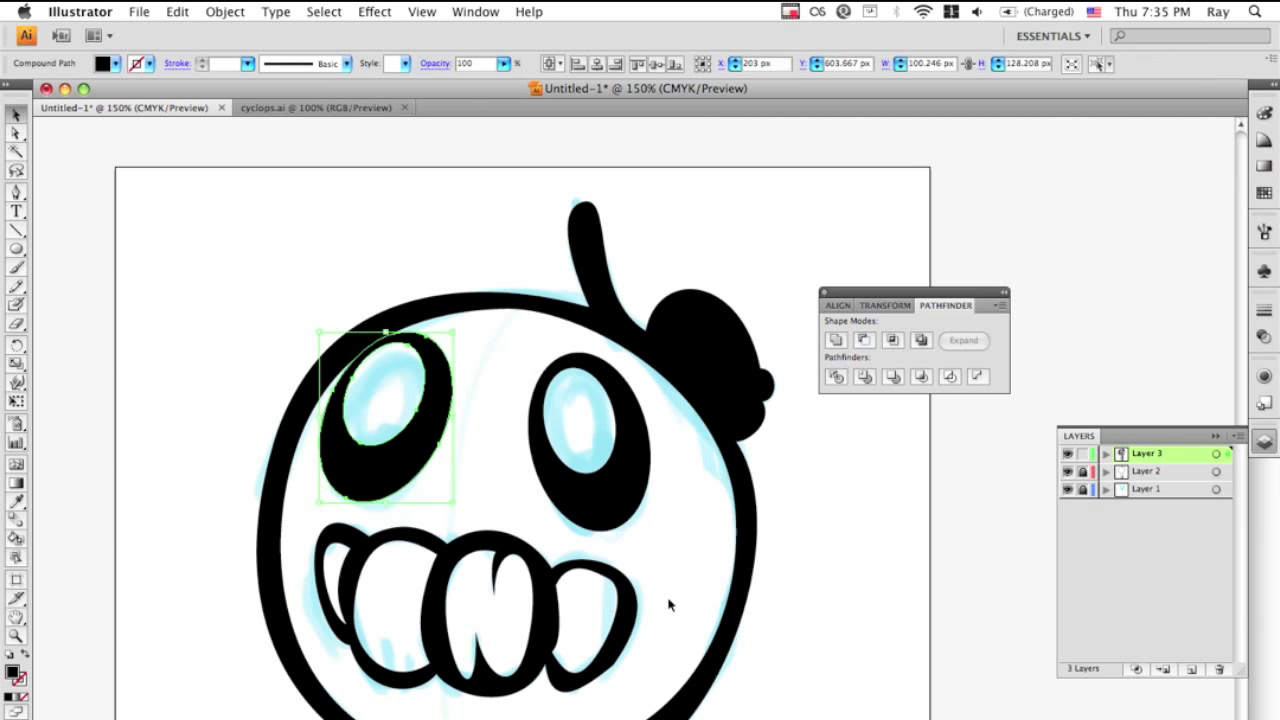
{"action": "left_click", "coordinate": [670, 604]}
Step: Hide Layer 1 with the cyan sketch and view the inked character on its own
{"action": "key", "text": "super+minus"}
{"action": "key", "text": "super+minus"}
{"action": "key", "text": "super+minus"}
{"action": "key", "text": "super+plus"}
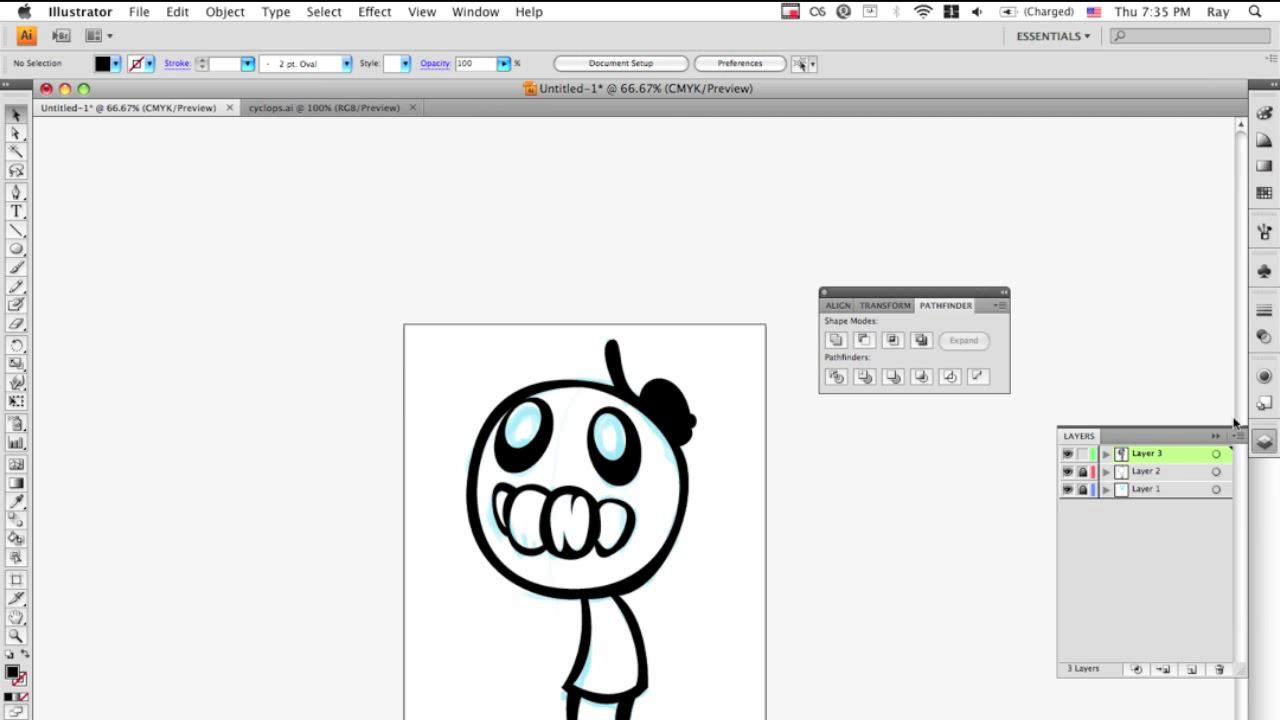
{"action": "left_click", "coordinate": [1067, 489]}
{"action": "scroll", "coordinate": [954, 526], "scroll_direction": "down", "scroll_amount": 5}
{"action": "key", "text": "super+minus"}
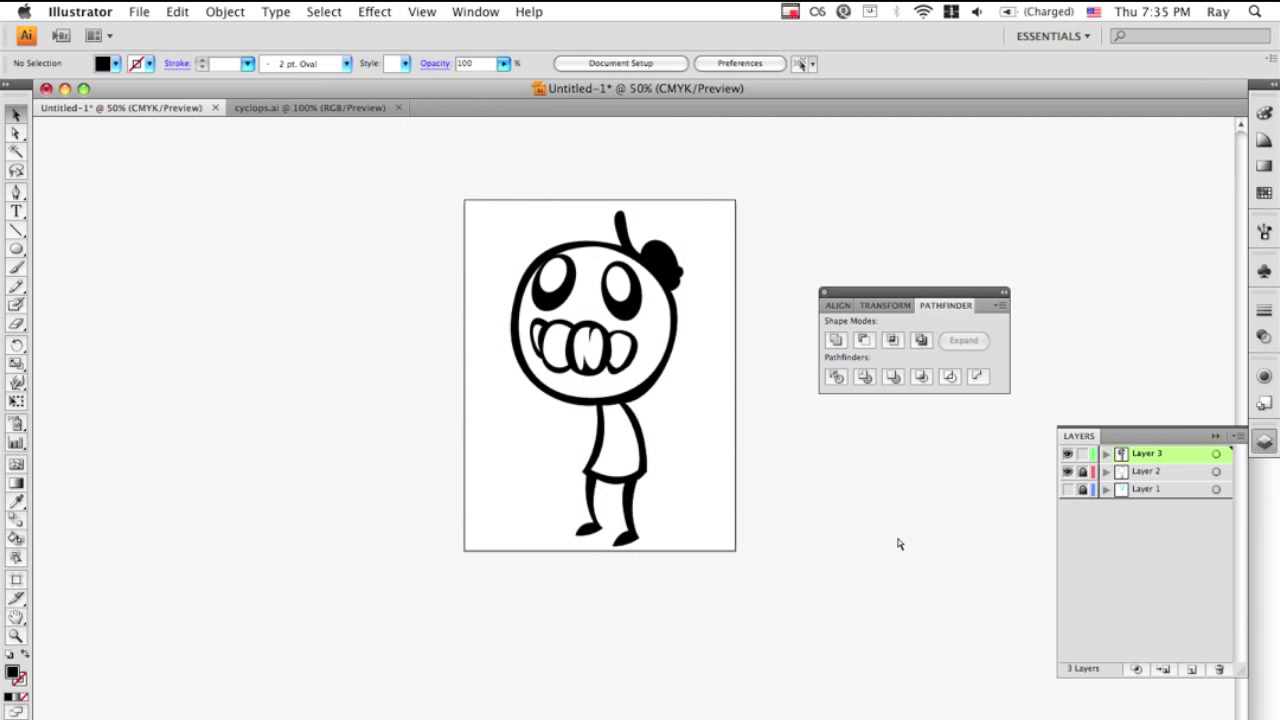
{"action": "key", "text": "super+minus"}
{"action": "key", "text": "super+plus"}
{"action": "key", "text": "super+plus"}
{"action": "key", "text": "super+plus"}
{"action": "scroll", "coordinate": [898, 543], "scroll_direction": "up", "scroll_amount": 5}
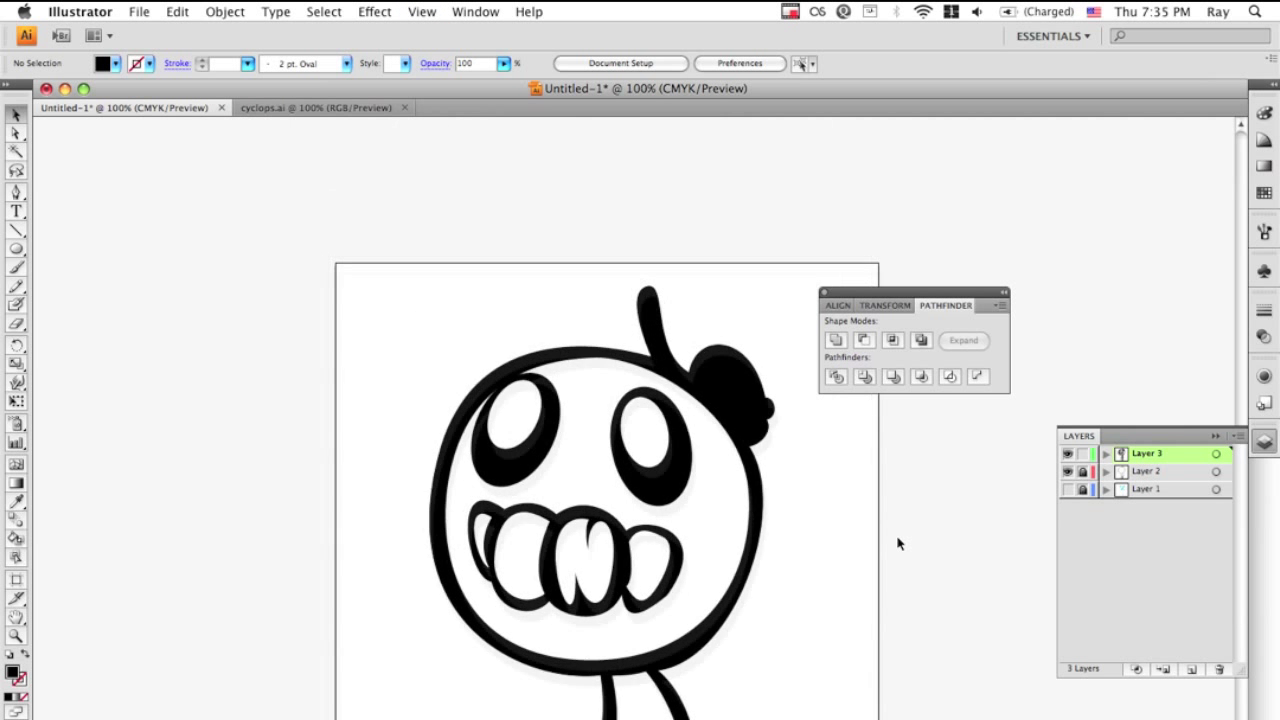
{"action": "scroll", "coordinate": [898, 543], "scroll_direction": "down", "scroll_amount": 2}
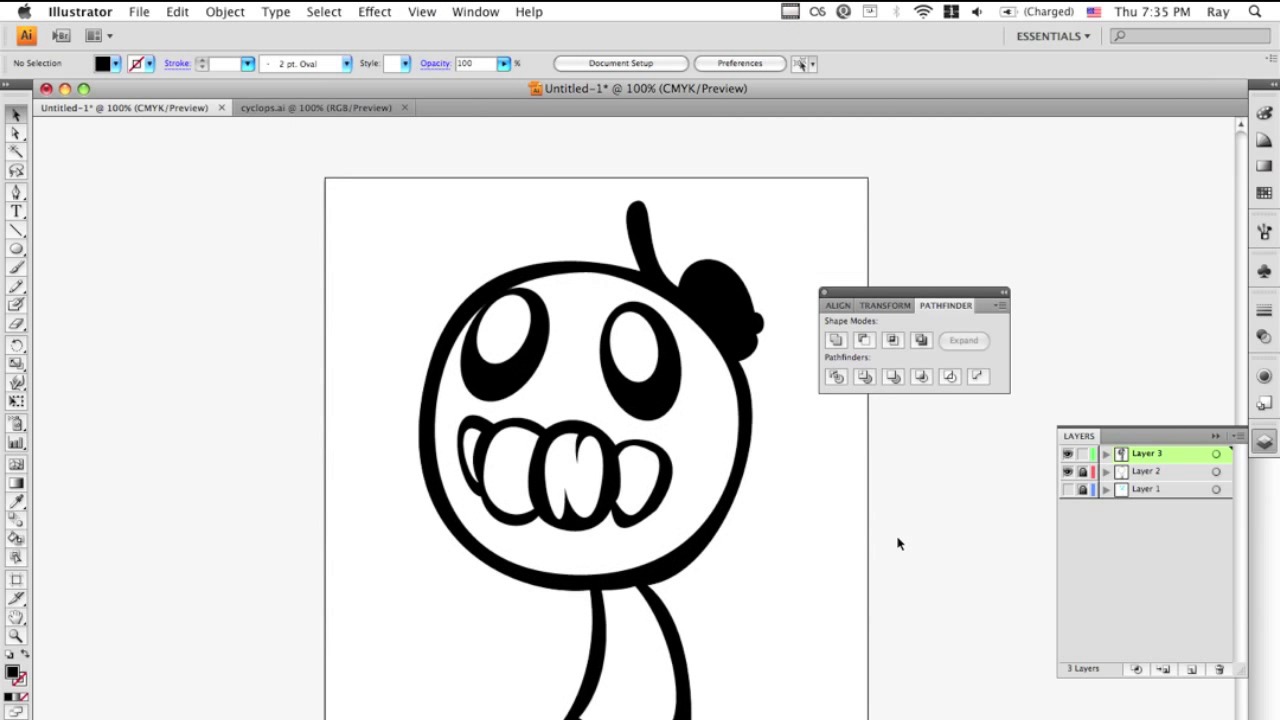
Step: Draw a solid black angular letter Y with the Pen tool beside the character's torso
{"action": "left_click", "coordinate": [15, 196]}
{"action": "scroll", "coordinate": [332, 590], "scroll_direction": "down", "scroll_amount": 3}
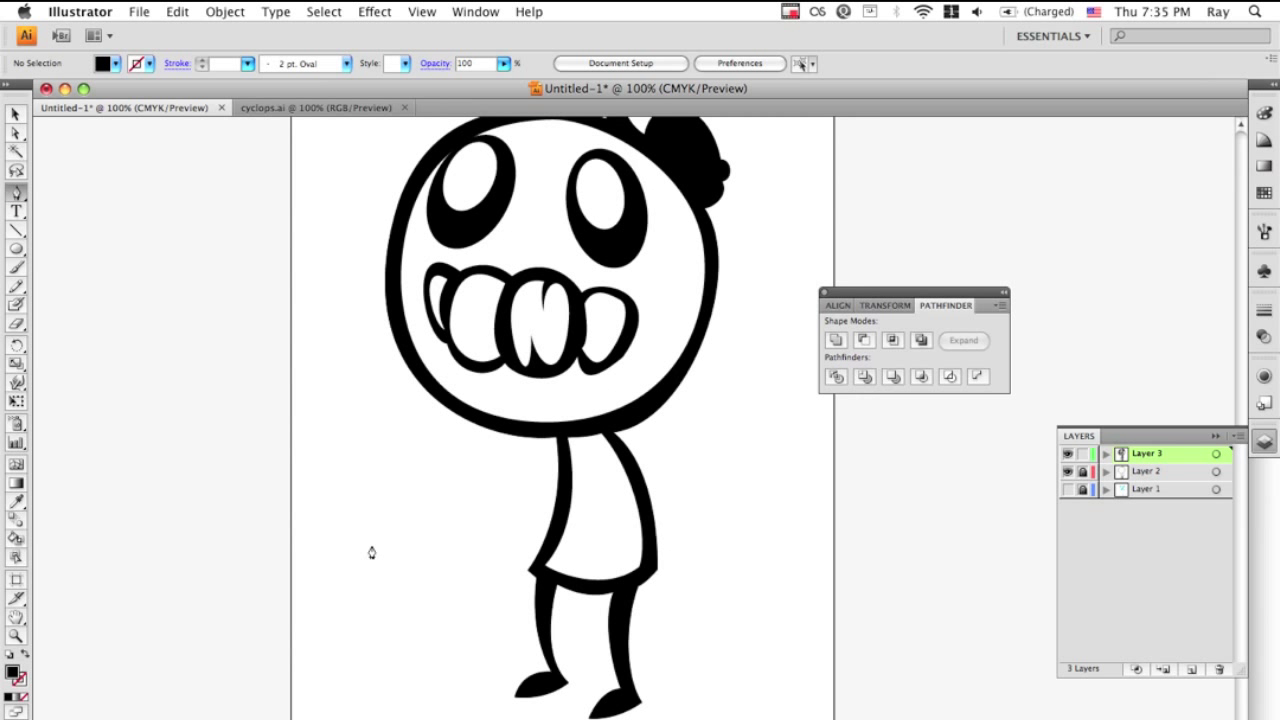
{"action": "left_click", "coordinate": [333, 458]}
{"action": "left_click", "coordinate": [360, 494]}
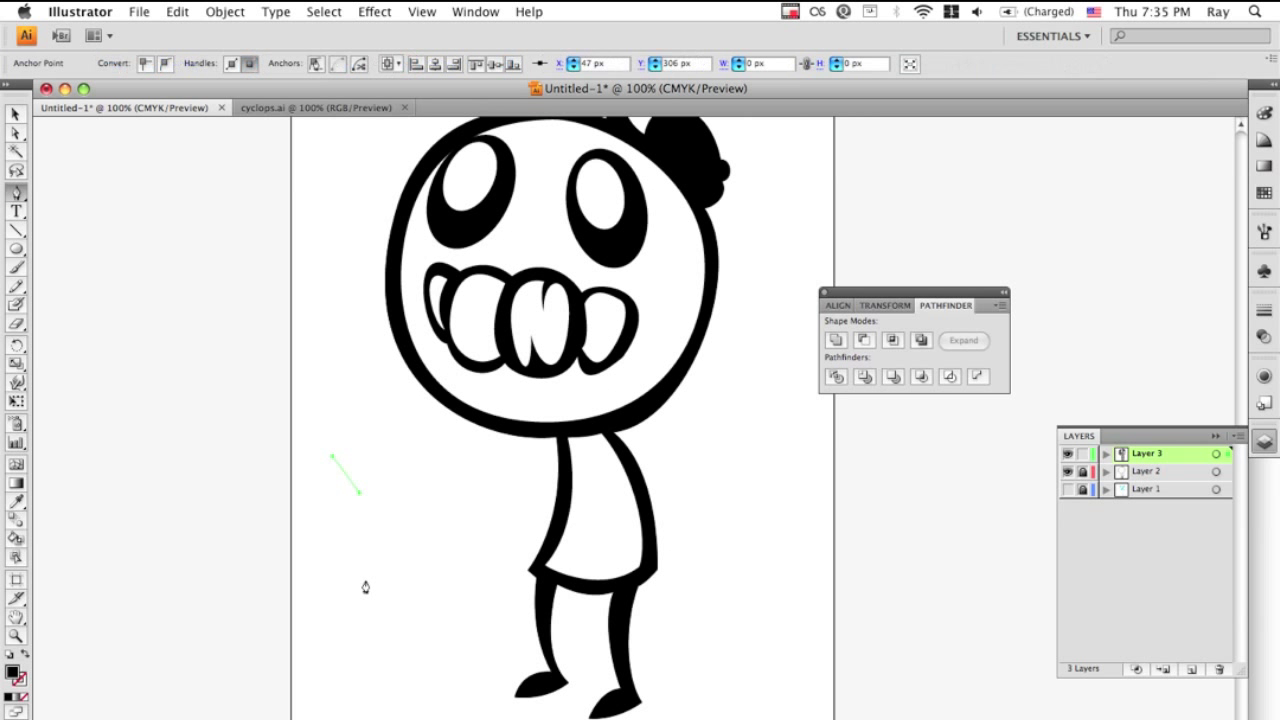
{"action": "left_click_drag", "start_coordinate": [366, 585], "coordinate": [401, 563]}
{"action": "left_click", "coordinate": [401, 556]}
{"action": "left_click", "coordinate": [383, 474]}
{"action": "left_click", "coordinate": [396, 440]}
{"action": "left_click", "coordinate": [366, 440]}
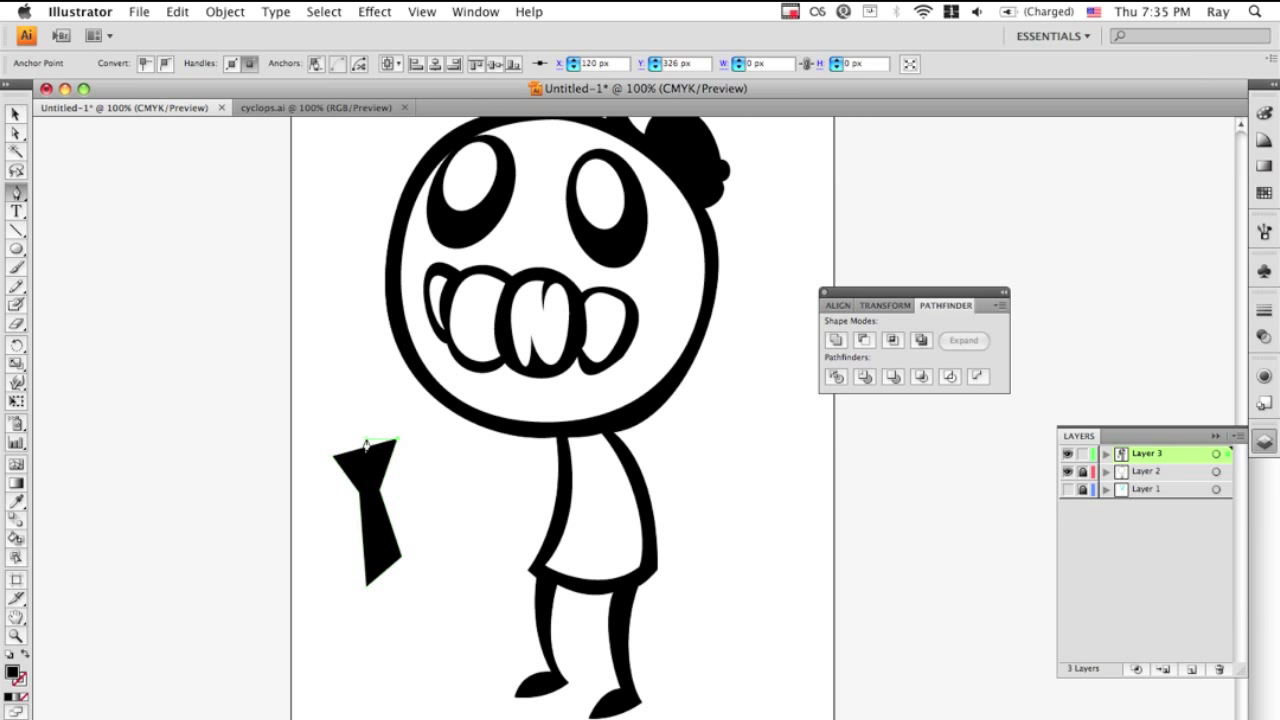
{"action": "left_click", "coordinate": [357, 465]}
{"action": "left_click", "coordinate": [341, 448]}
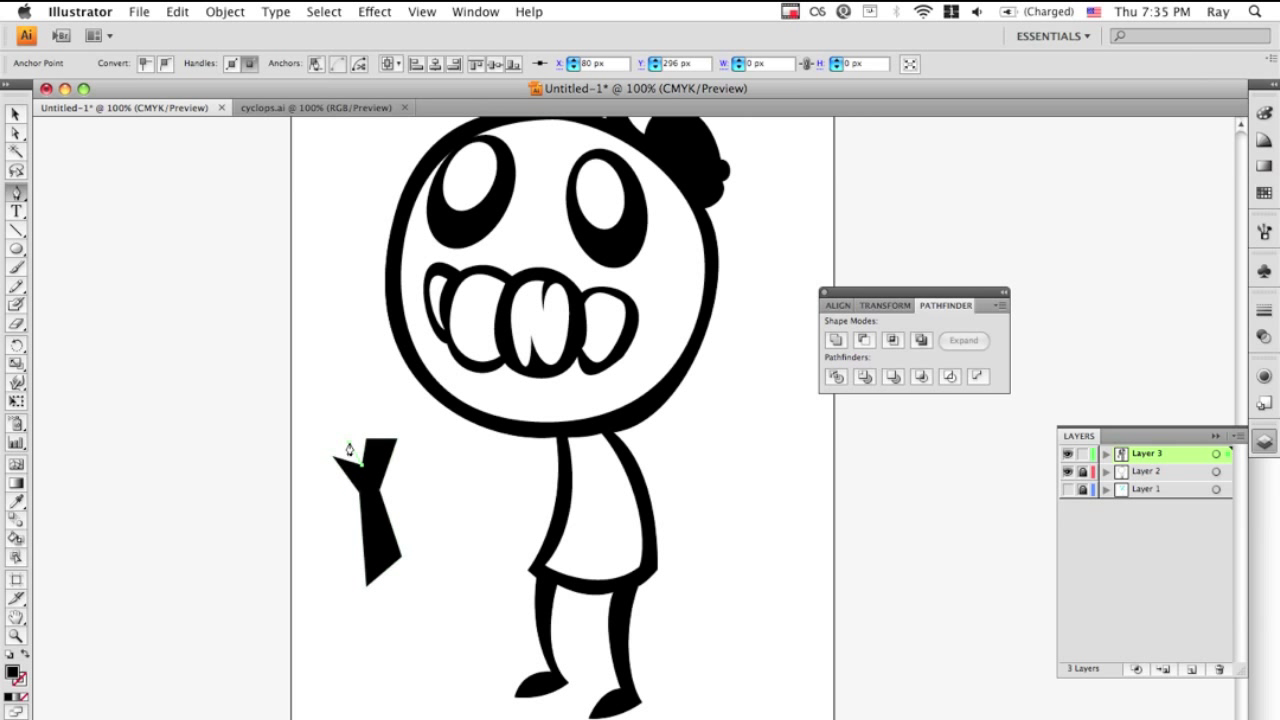
Step: Draw a closed four-sided black Pen shape right after the Y as the body of the second letter
{"action": "left_click", "coordinate": [436, 447]}
{"action": "left_click", "coordinate": [412, 447]}
{"action": "left_click", "coordinate": [412, 511]}
{"action": "left_click", "coordinate": [468, 522]}
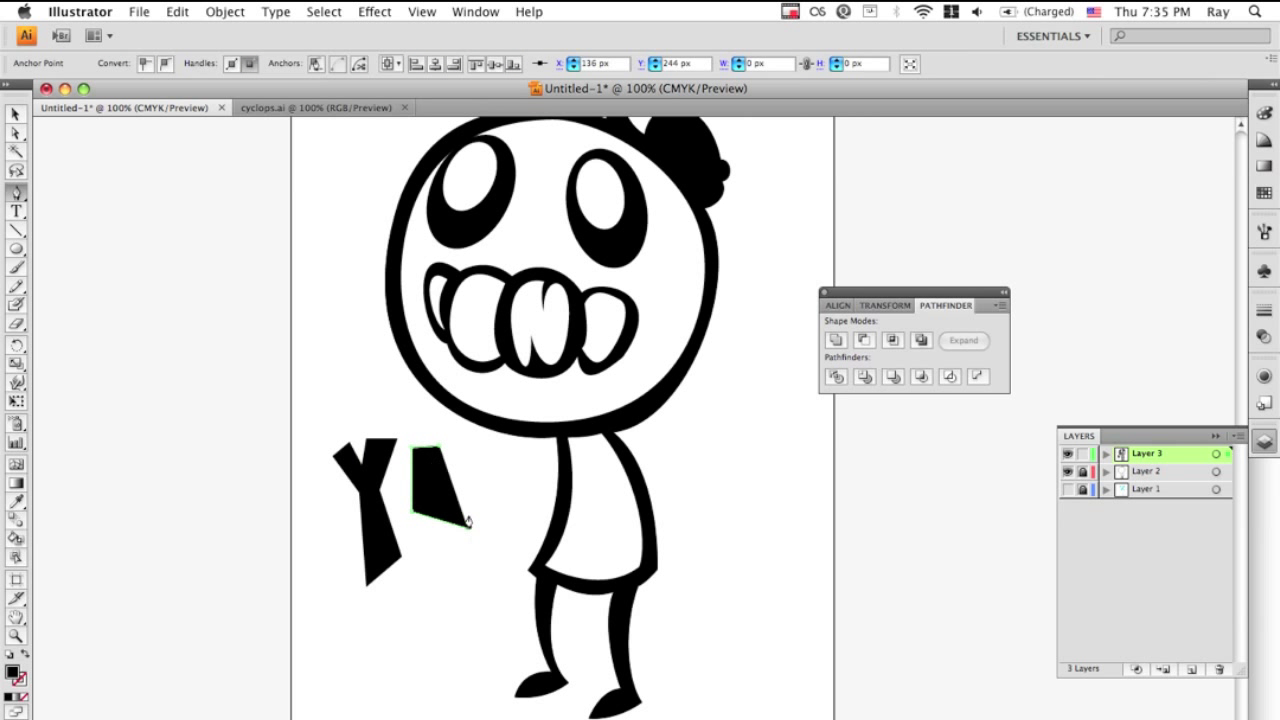
{"action": "left_click", "coordinate": [440, 455]}
Step: Draw an angular black exclamation mark with a tapered bar and a small separate dot after the second letter
{"action": "left_click", "coordinate": [457, 449], "text": "ctrl"}
{"action": "left_click", "coordinate": [460, 437]}
{"action": "left_click", "coordinate": [485, 437]}
{"action": "left_click", "coordinate": [483, 483]}
{"action": "left_click", "coordinate": [488, 478]}
{"action": "left_click", "coordinate": [483, 484]}
{"action": "left_click", "coordinate": [495, 493]}
{"action": "left_click", "coordinate": [486, 497]}
{"action": "left_click", "coordinate": [489, 510]}
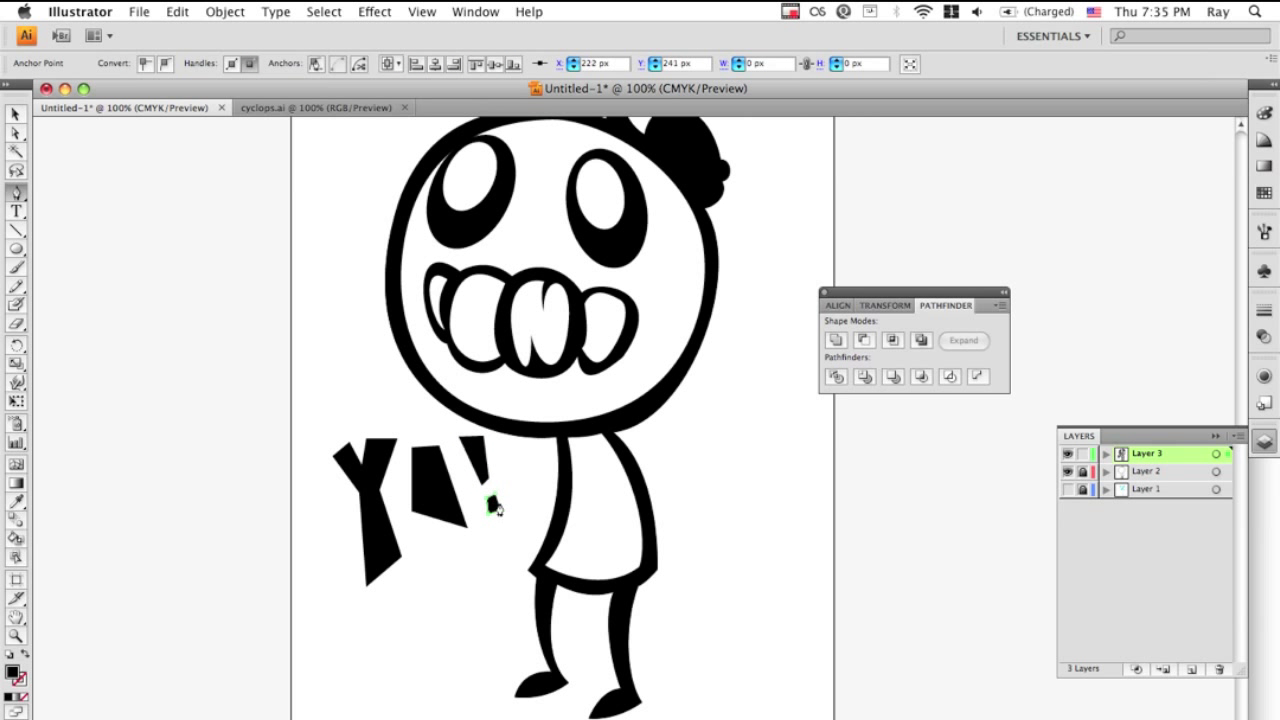
Step: Draw a small inner shape in the second letter and subtract it with Minus Front to make the hole
{"action": "left_click", "coordinate": [443, 497]}
{"action": "left_click", "coordinate": [428, 498]}
{"action": "key", "text": "v"}
{"action": "left_click", "coordinate": [441, 508], "text": "shift"}
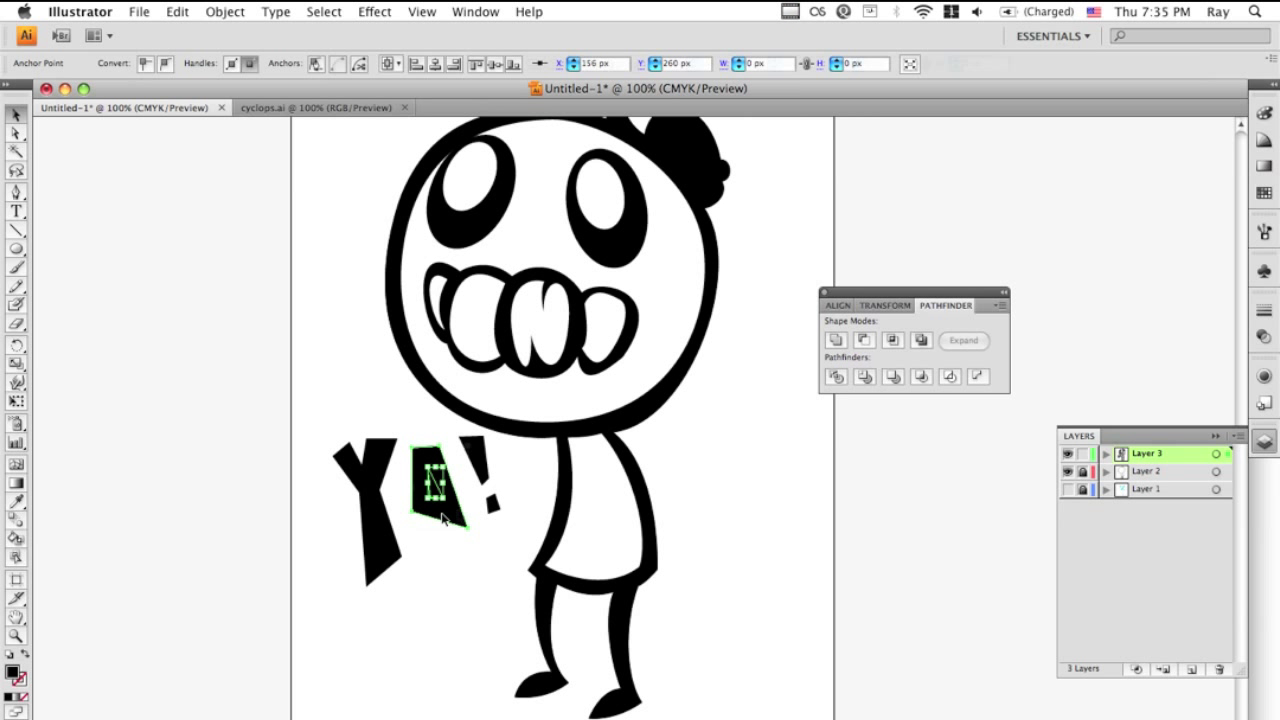
{"action": "left_click", "coordinate": [866, 341]}
{"action": "left_click", "coordinate": [802, 468]}
Step: Examine the whole inked character together with the lettering beside it
{"action": "scroll", "coordinate": [649, 657], "scroll_direction": "up", "scroll_amount": 4}
{"action": "scroll", "coordinate": [649, 657], "scroll_direction": "right", "scroll_amount": 2}
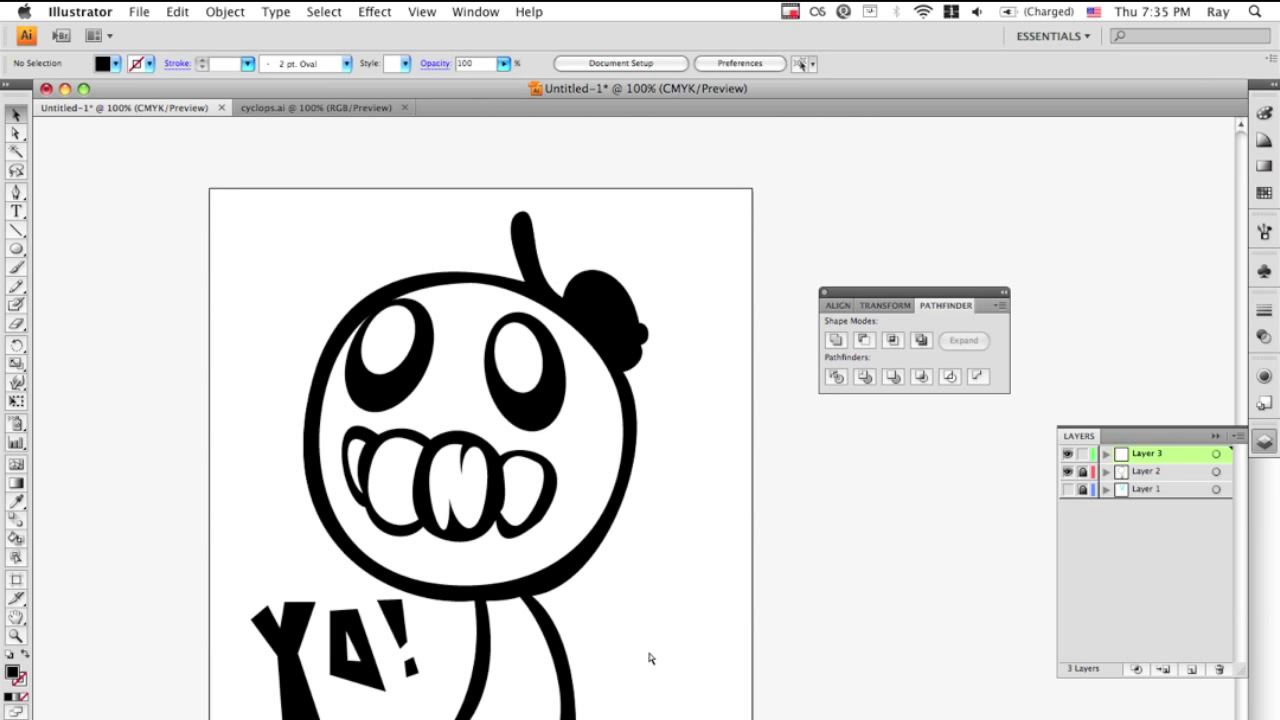
{"action": "key", "text": "super+minus"}
{"action": "key", "text": "super+minus"}
{"action": "key", "text": "super+equal"}
{"action": "scroll", "coordinate": [649, 657], "scroll_direction": "down", "scroll_amount": 1}
{"action": "scroll", "coordinate": [649, 657], "scroll_direction": "down", "scroll_amount": 3}
{"action": "scroll", "coordinate": [649, 657], "scroll_direction": "left", "scroll_amount": 1}
{"action": "scroll", "coordinate": [649, 657], "scroll_direction": "up", "scroll_amount": 1}
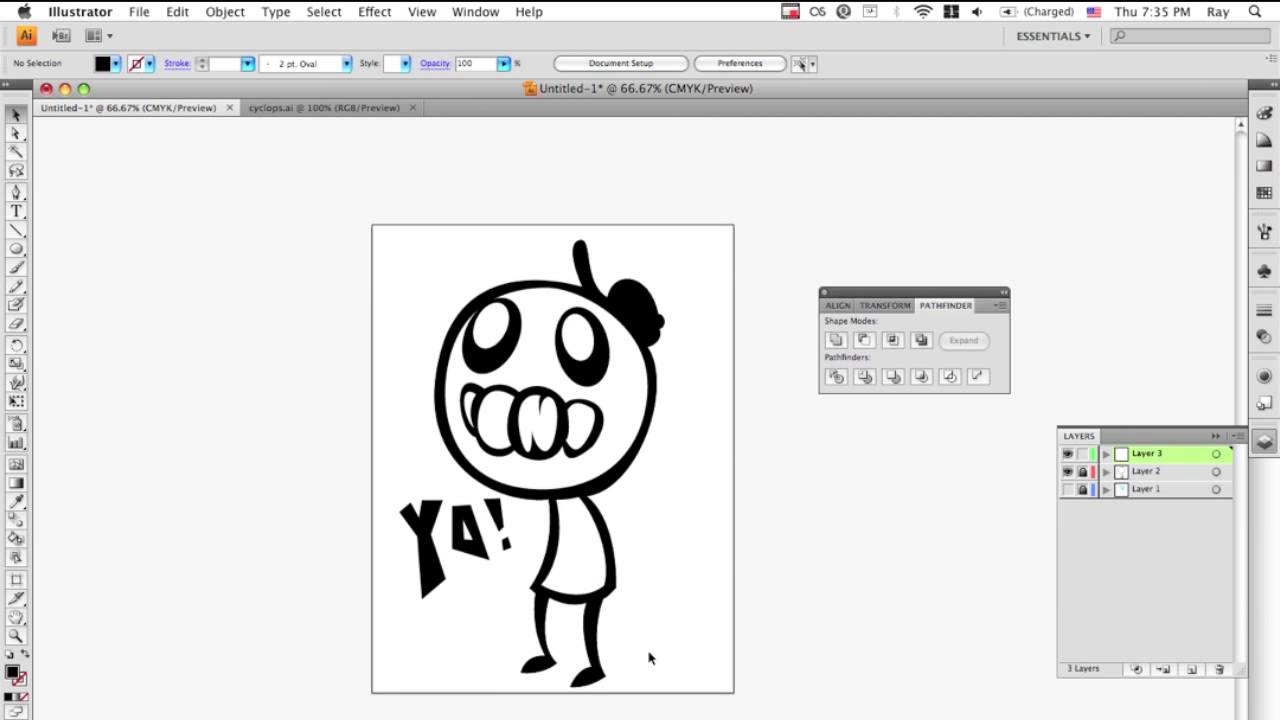
{"action": "key", "text": "p"}
{"action": "scroll", "coordinate": [675, 600], "scroll_direction": "down", "scroll_amount": 3}
{"action": "scroll", "coordinate": [675, 600], "scroll_direction": "right", "scroll_amount": 3}
{"action": "left_click", "coordinate": [567, 568]}
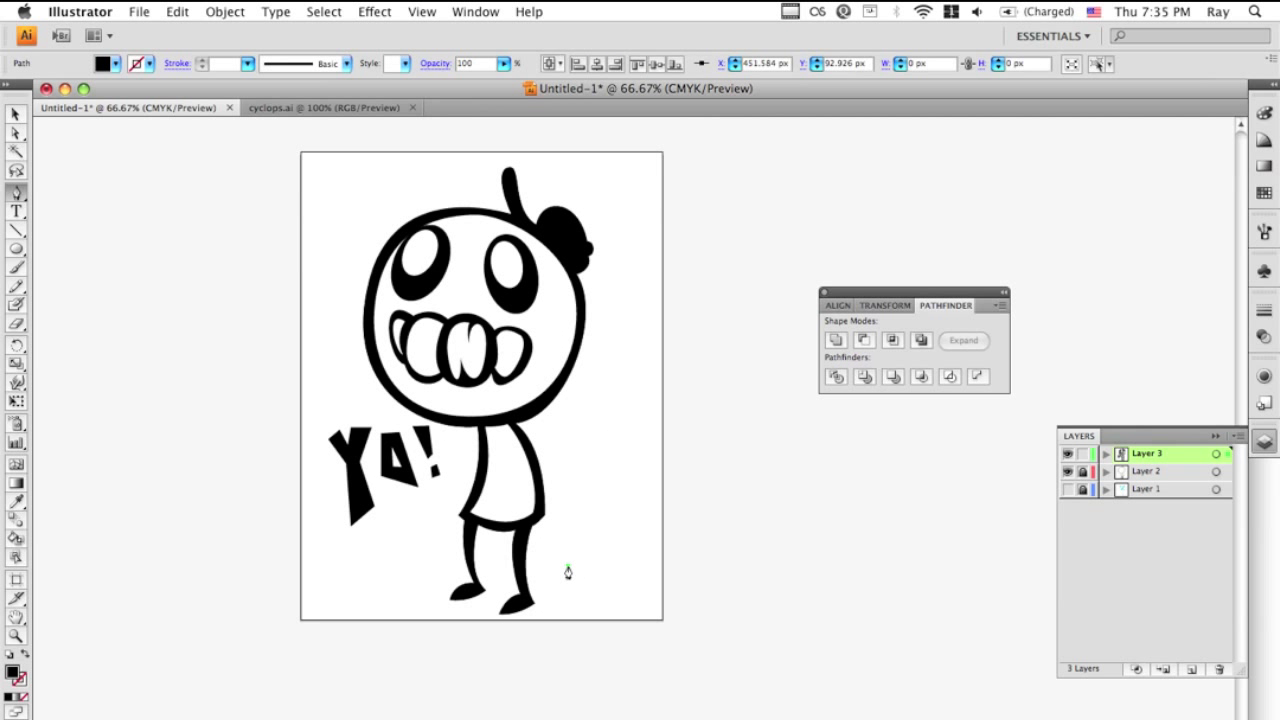
{"action": "left_click", "coordinate": [610, 486]}
{"action": "left_click_drag", "start_coordinate": [610, 486], "coordinate": [695, 450]}
{"action": "left_click", "coordinate": [604, 386]}
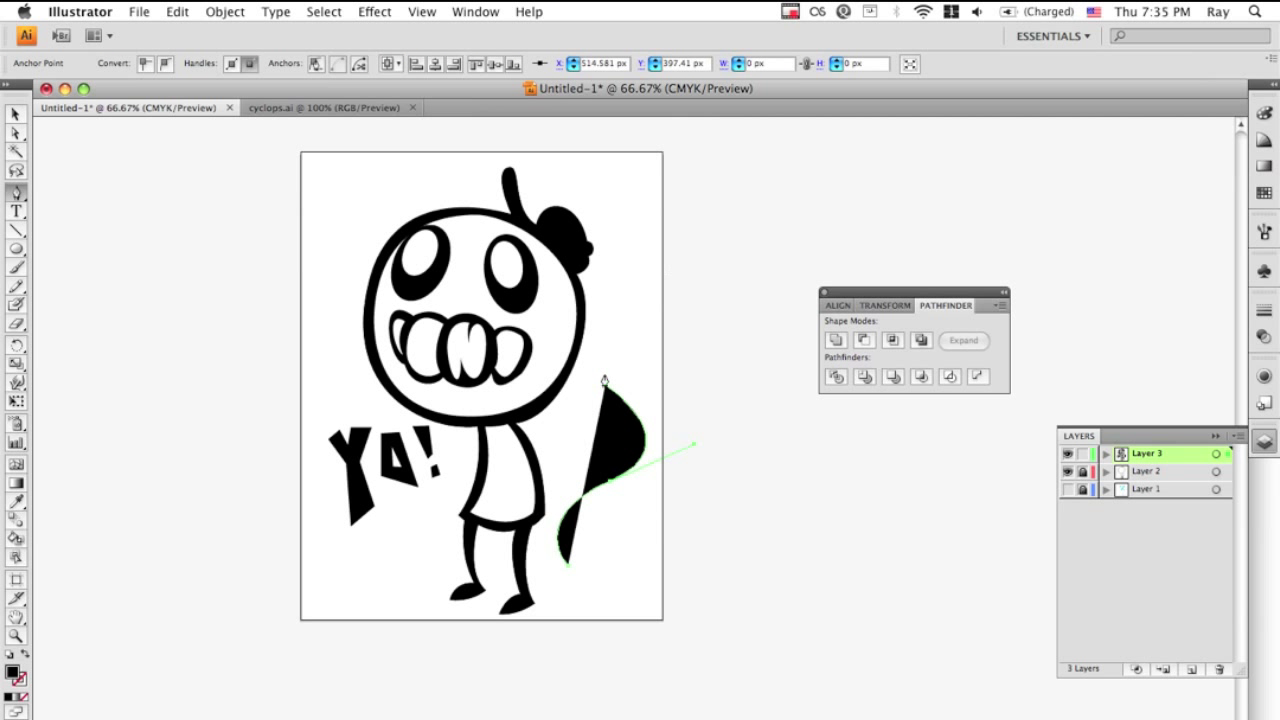
{"action": "left_click", "coordinate": [640, 308]}
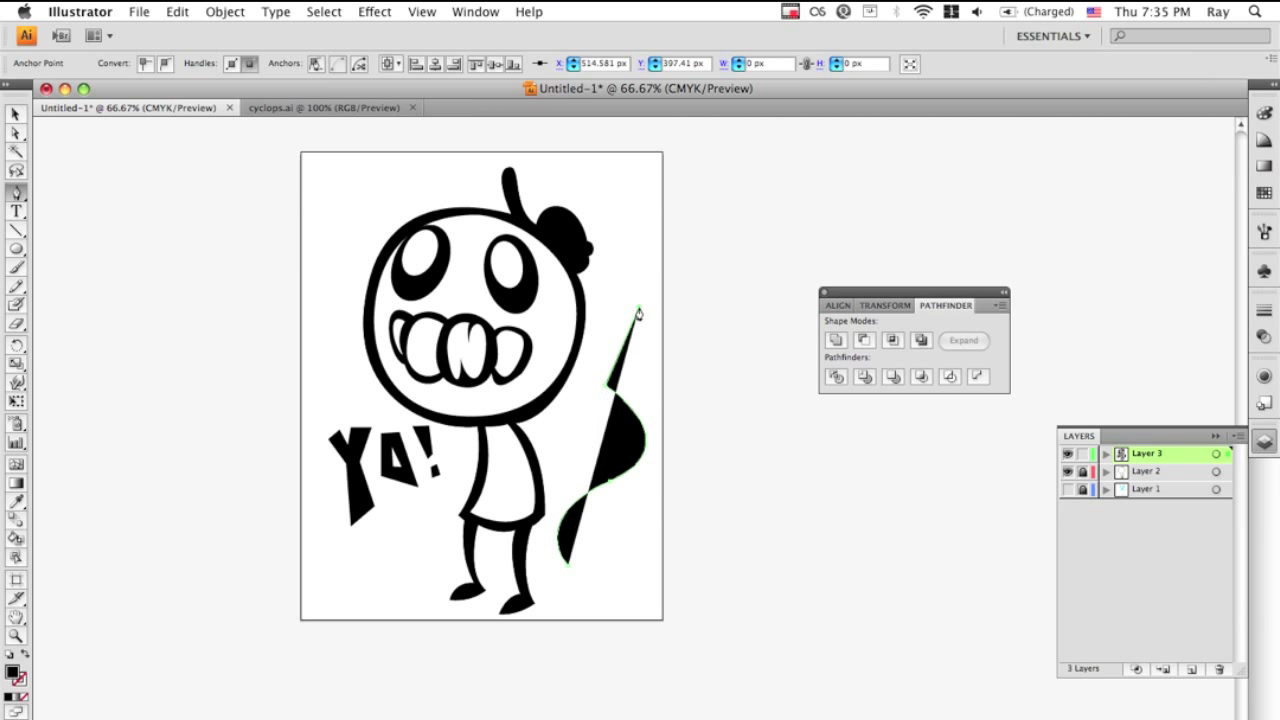
{"action": "key", "text": "super+z"}
{"action": "left_click_drag", "start_coordinate": [640, 306], "coordinate": [628, 252]}
{"action": "left_click_drag", "start_coordinate": [553, 296], "coordinate": [571, 487]}
{"action": "left_click_drag", "start_coordinate": [569, 571], "coordinate": [665, 621]}
{"action": "key", "text": "v"}
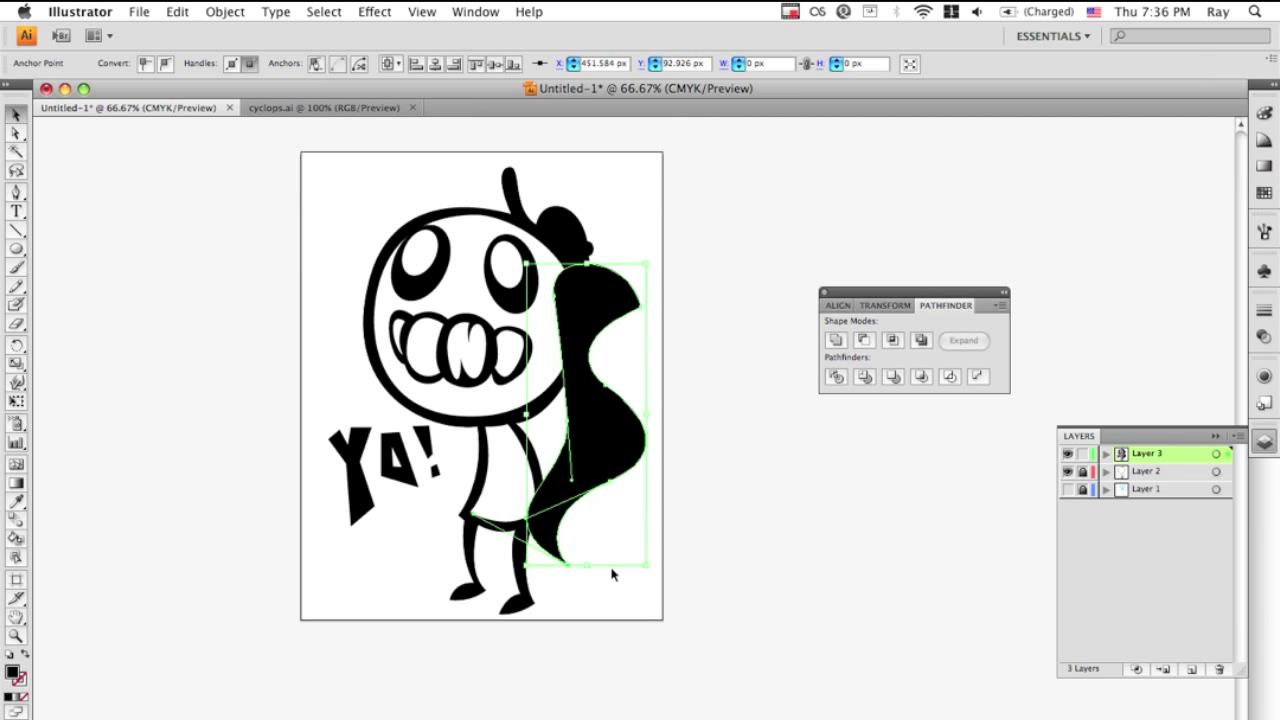
{"action": "key", "text": "Delete"}
Step: Switch to the Photo Booth window
{"action": "scroll", "coordinate": [613, 575], "scroll_direction": "up", "scroll_amount": 3}
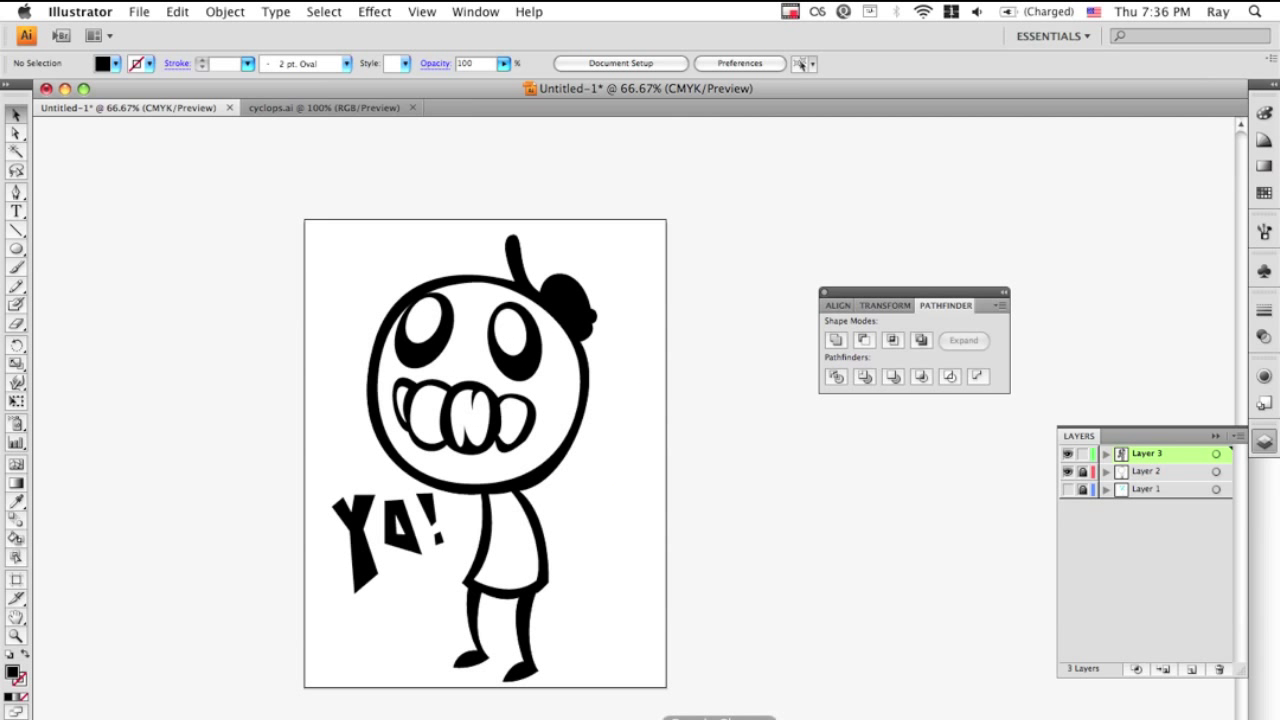
{"action": "left_click", "coordinate": [766, 717]}
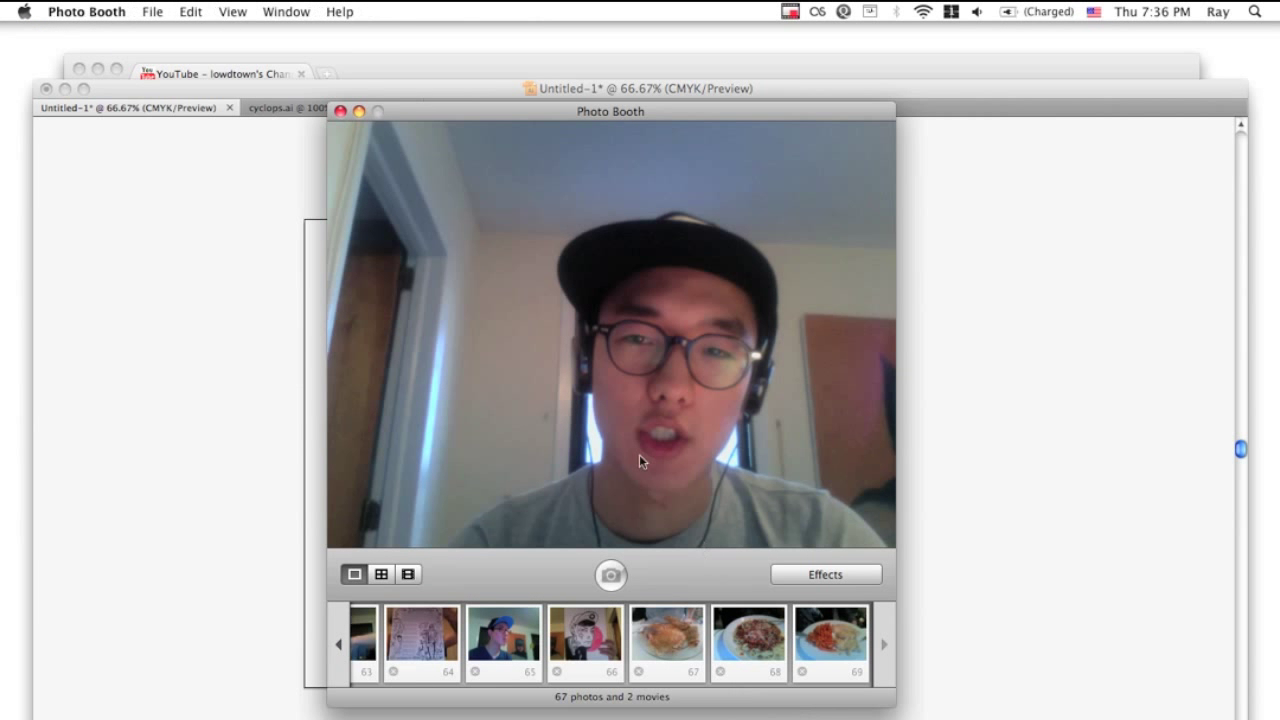